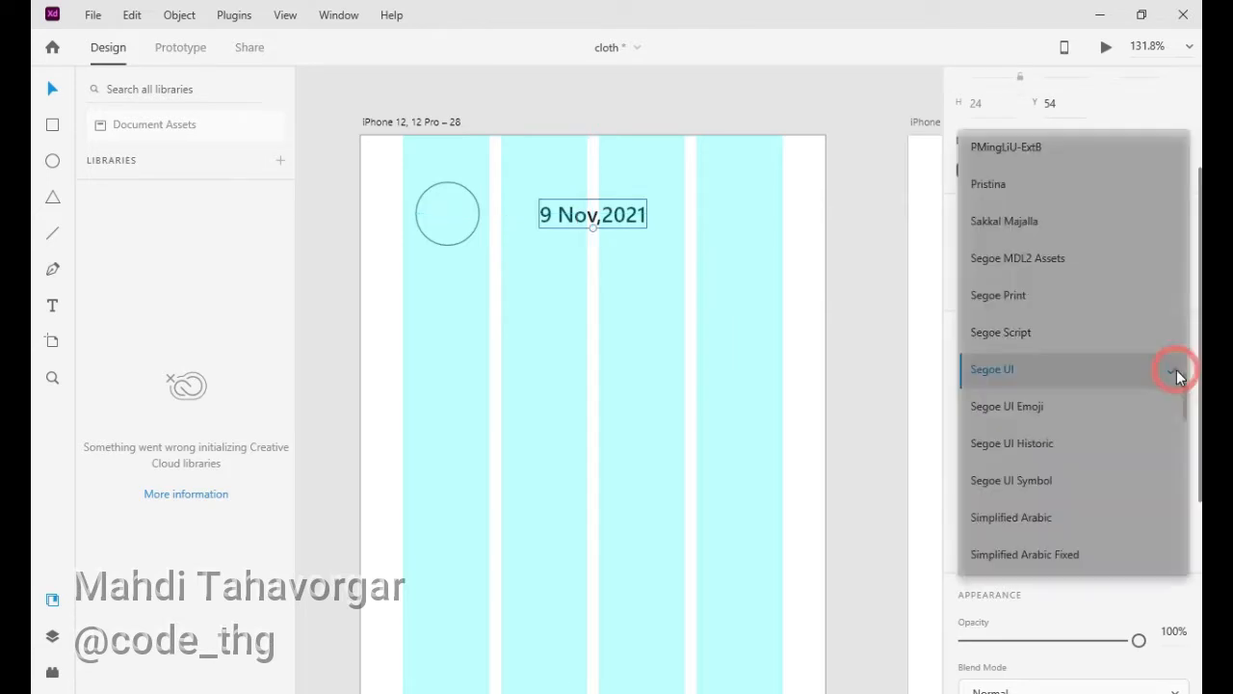
Try out different fonts on the "9 Nov,2021" text and set it to Microsoft YaHei.
scroll(1067, 489, up, 1)
click(1037, 463)
key(Down)
key(Down)
key(Down)
key(Down)
key(Down)
key(Down)
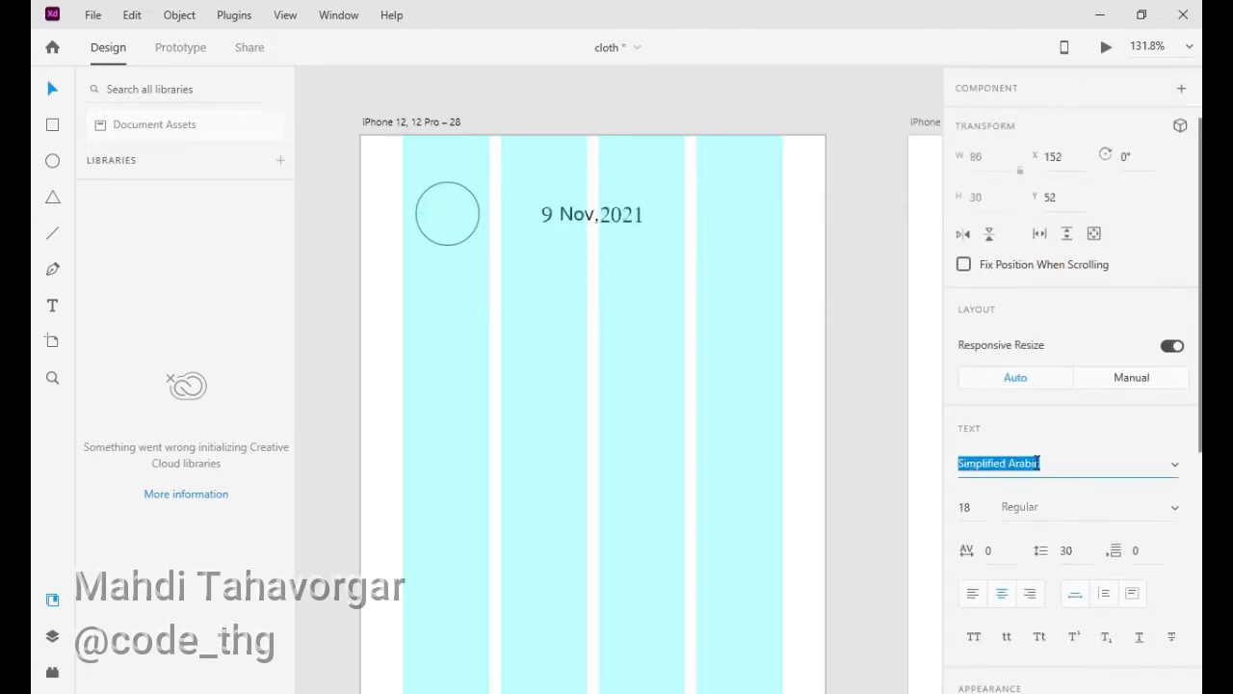
key(Down)
key(Down)
key(Down)
key(Down)
key(Down)
key(Down)
key(Down)
key(Down)
key(Down)
key(Down)
key(Down)
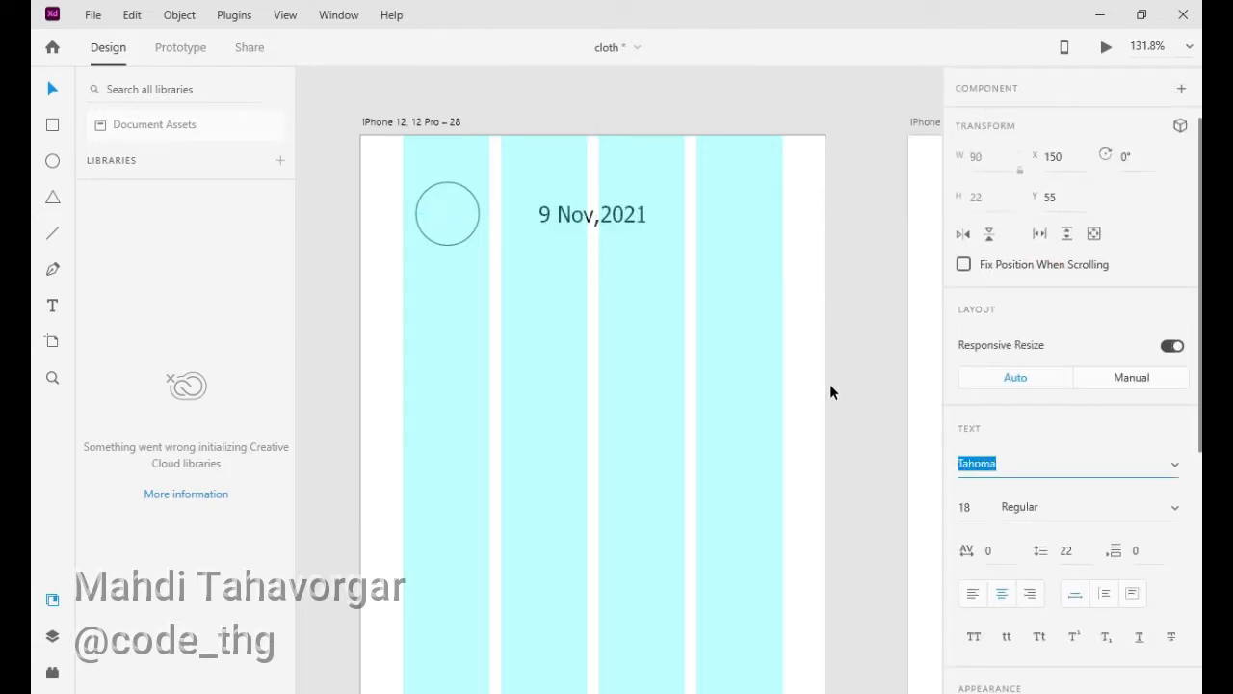
key(Down)
key(Down)
key(Down)
key(Down)
key(Down)
key(Down)
key(Up)
click(627, 214)
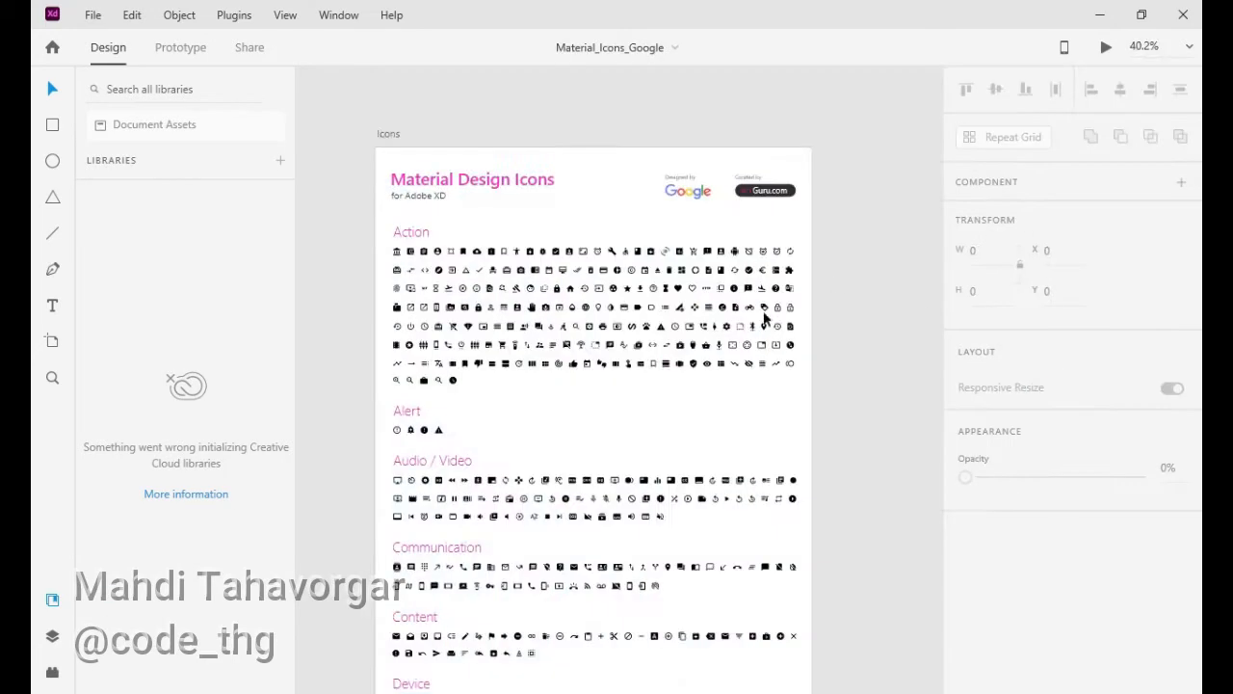
Copy the bell icon from the Material_Icons_Google document and paste it into the cloth design, level with the date near the artboard's right margin.
scroll(720, 294, up, 3)
scroll(720, 293, left, 5)
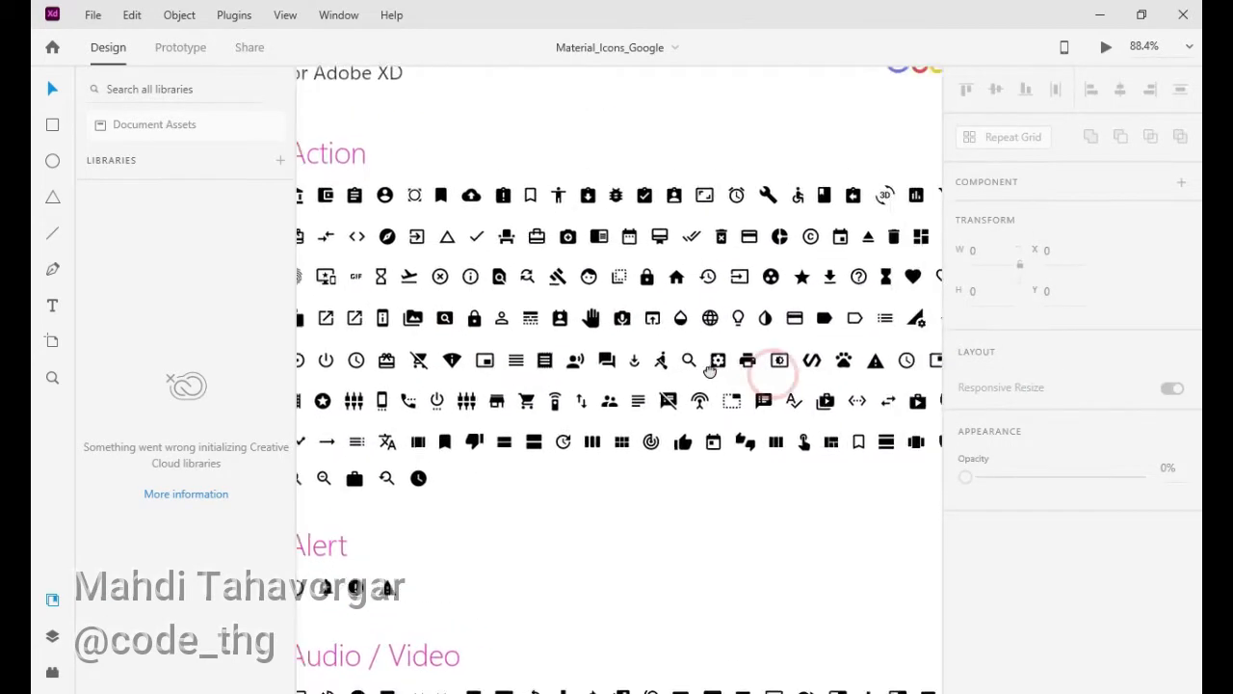
drag(770, 353, 696, 335)
scroll(694, 350, down, 5)
drag(680, 501, 578, 77)
drag(571, 450, 576, 116)
drag(586, 429, 586, 135)
drag(562, 319, 564, 155)
drag(601, 258, 605, 173)
scroll(655, 419, up, 5)
click(675, 380)
key(ctrl+c)
click(1100, 15)
key(ctrl+v)
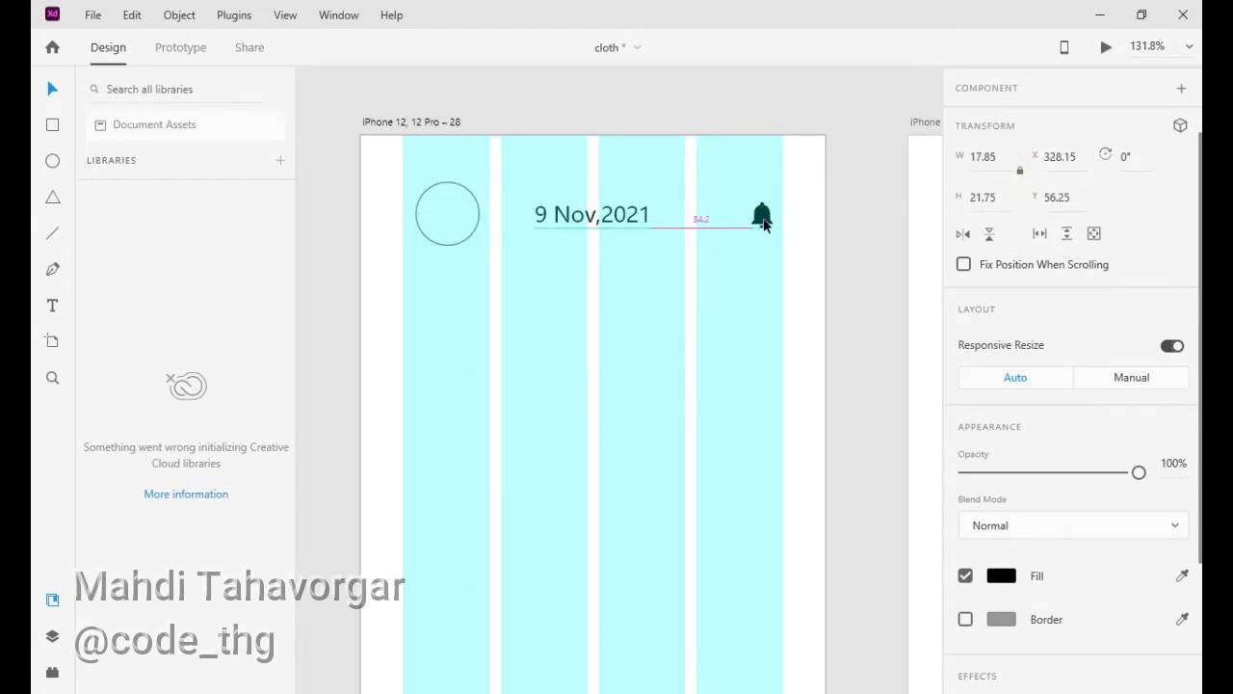
Resize the avatar circle to 45 × 45 and fill it with the man's portrait photo, without a border.
click(464, 225)
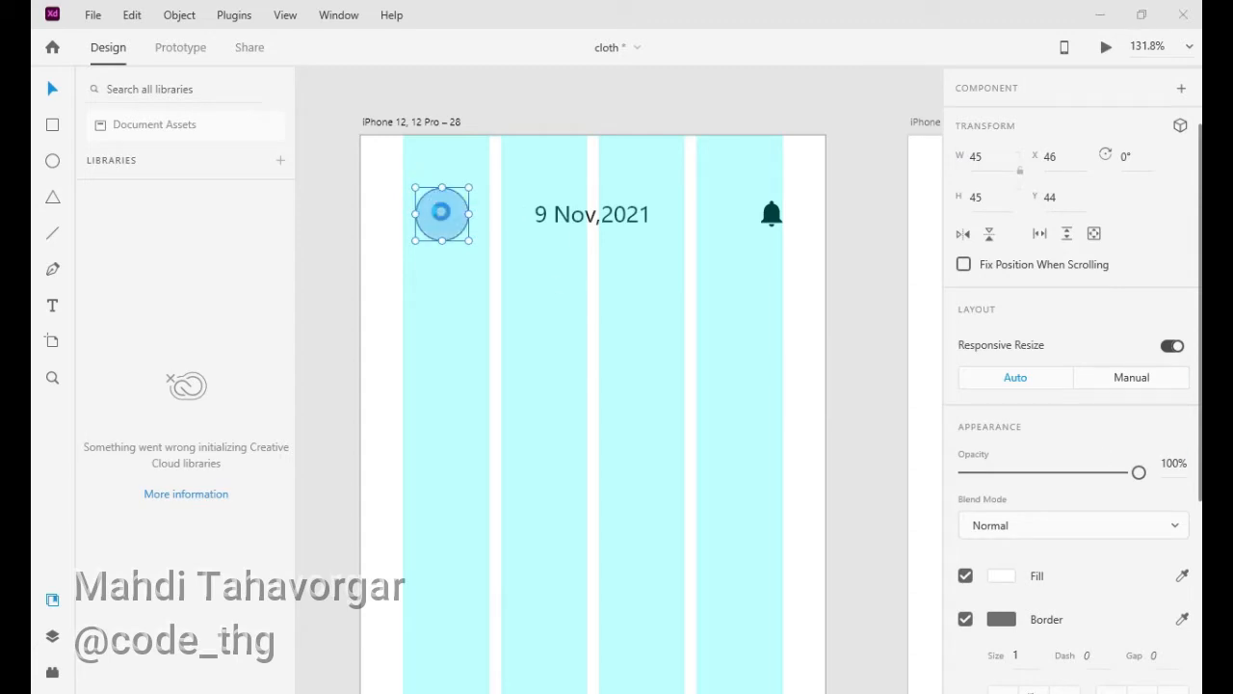
scroll(1002, 405, down, 3)
click(966, 338)
double_click(442, 214)
click(566, 276)
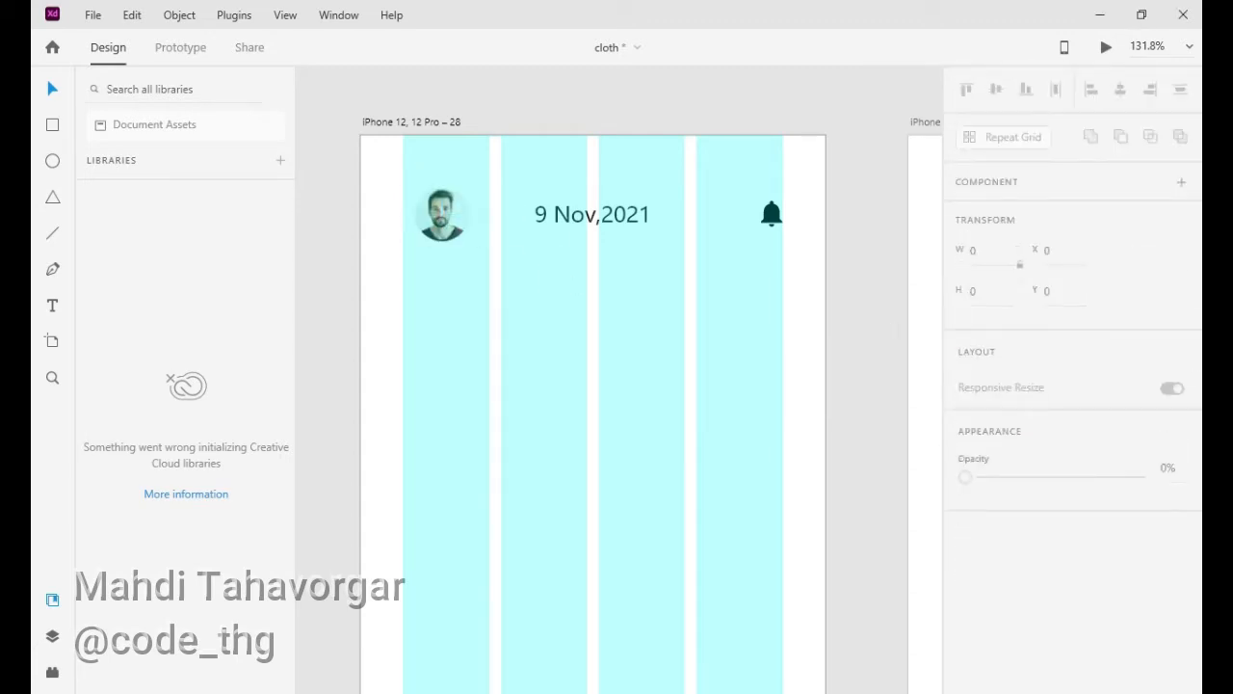
Draw a search bar rectangle about 253 × 41 below the header and a small rectangle of equal height beside it.
scroll(619, 381, down, 1)
drag(416, 258, 684, 298)
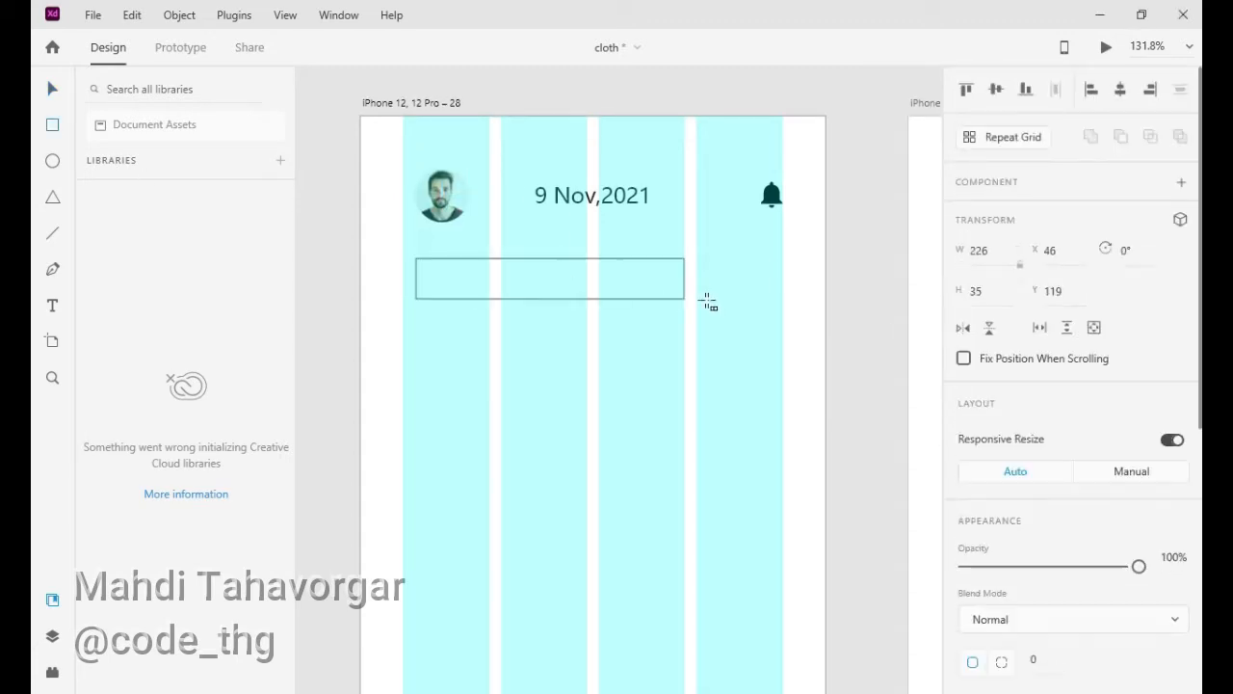
click(52, 124)
drag(739, 258, 761, 299)
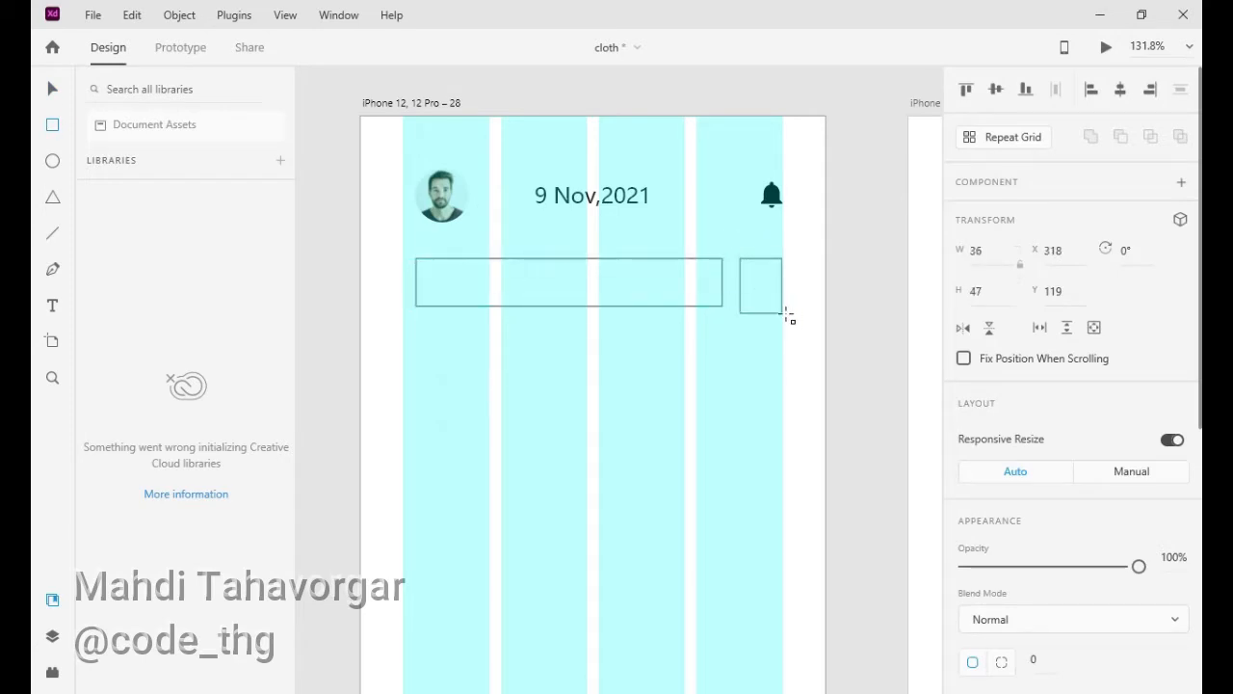
click(706, 269)
drag(724, 282, 699, 287)
Round the corners of both the search bar and the small rectangle with a radius of 10.
shift+click(754, 289)
scroll(1057, 375, down, 3)
click(1055, 377)
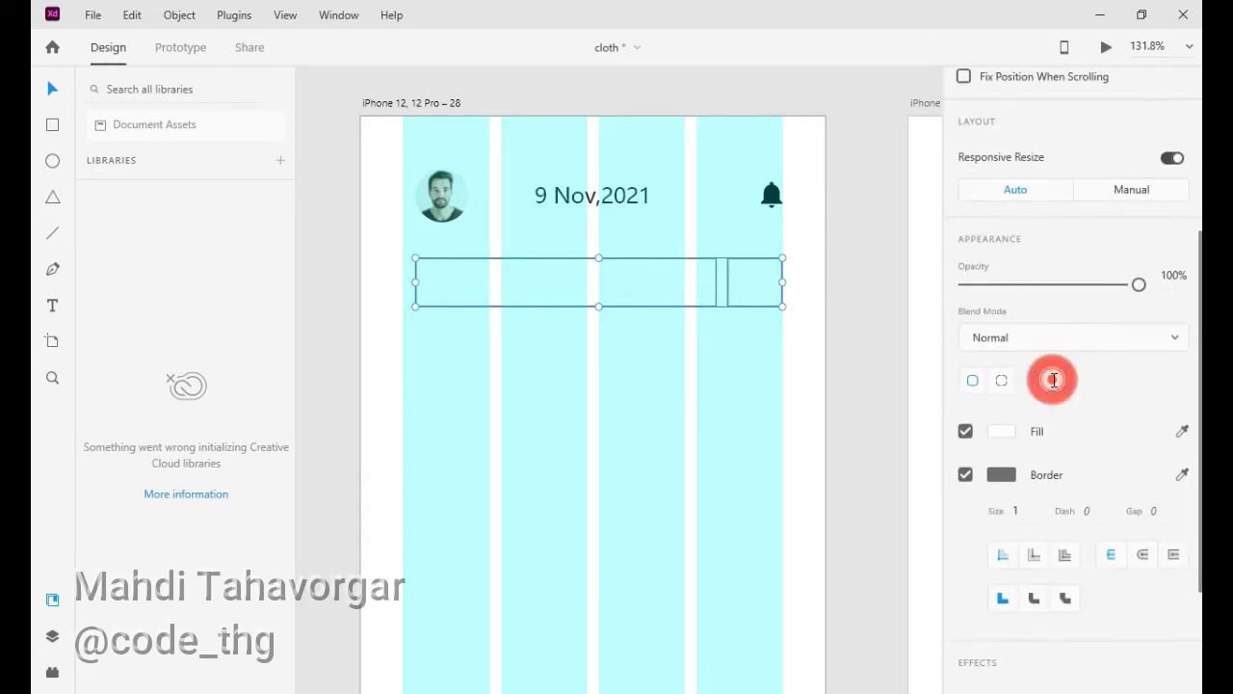
text(10)
Remove the small rectangle's border and give it a near-black fill.
click(755, 286)
scroll(973, 386, down, 1)
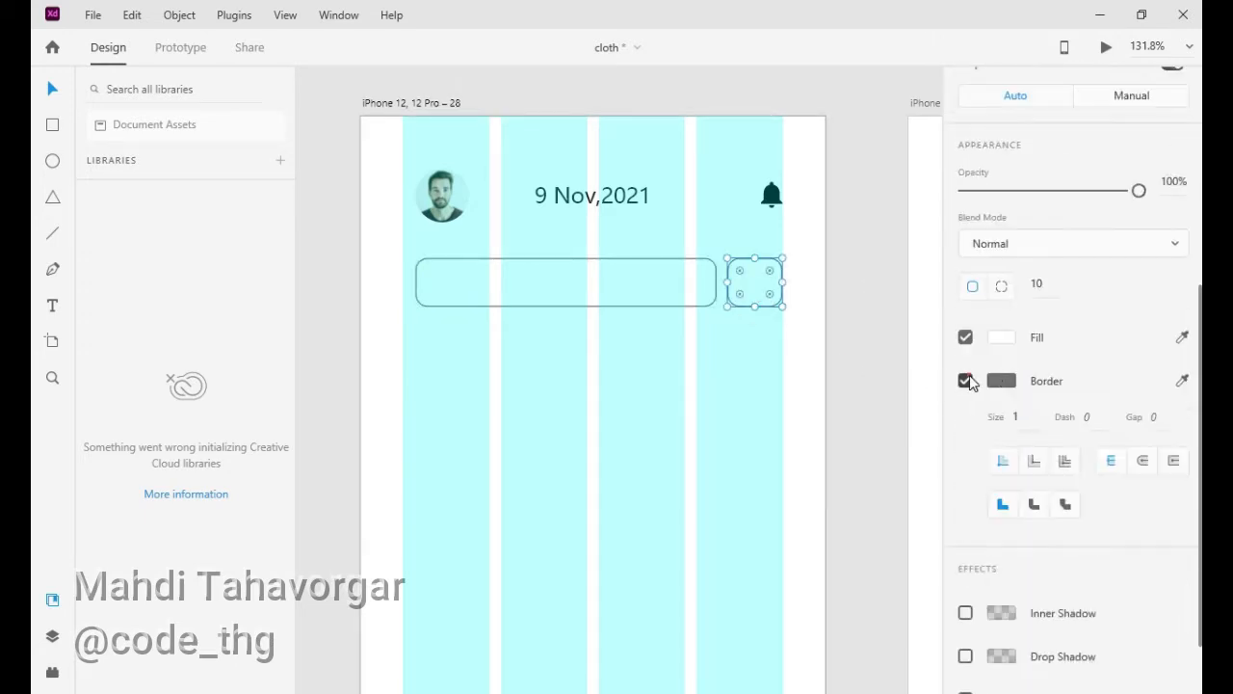
click(966, 380)
click(1001, 386)
click(896, 478)
Remove the search bar's border and give it a translucent gray fill.
click(658, 291)
click(966, 431)
click(1001, 387)
drag(732, 252, 711, 275)
click(618, 337)
Add the placeholder text "Find Your Workout" inside the search bar, near its left end.
click(420, 287)
scroll(472, 276, up, 3)
key(t)
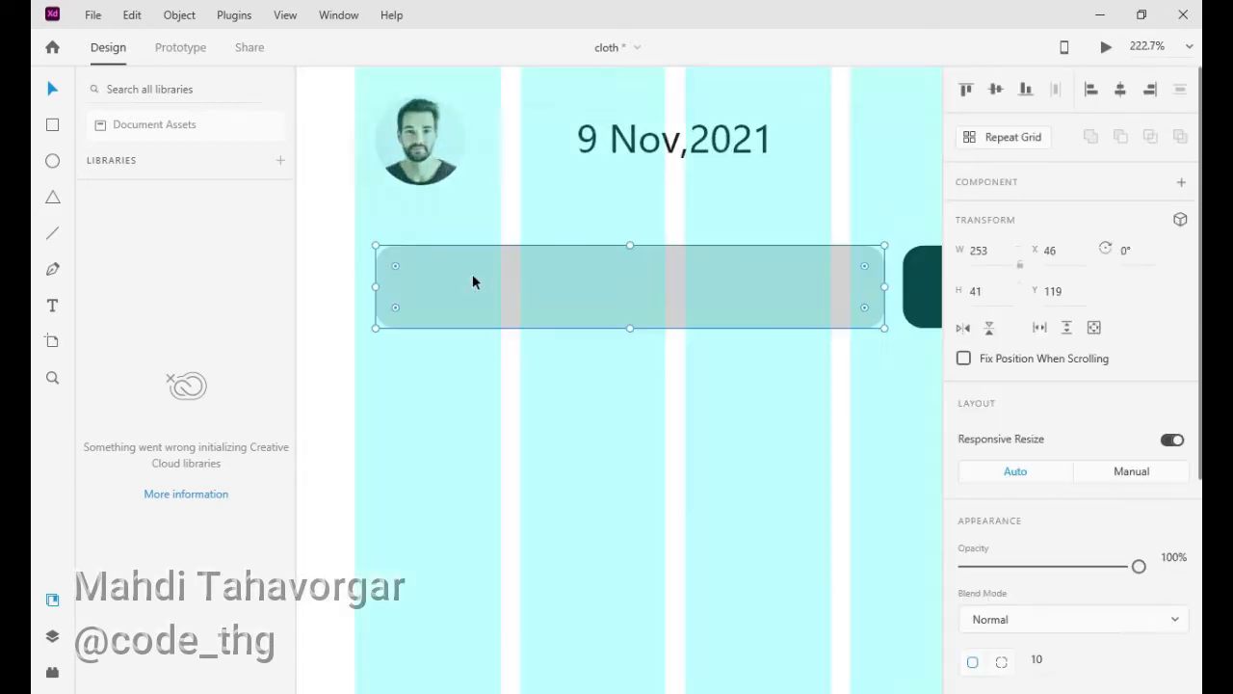
click(417, 293)
text(FIND YOUR )
text( wokrout)
click(52, 89)
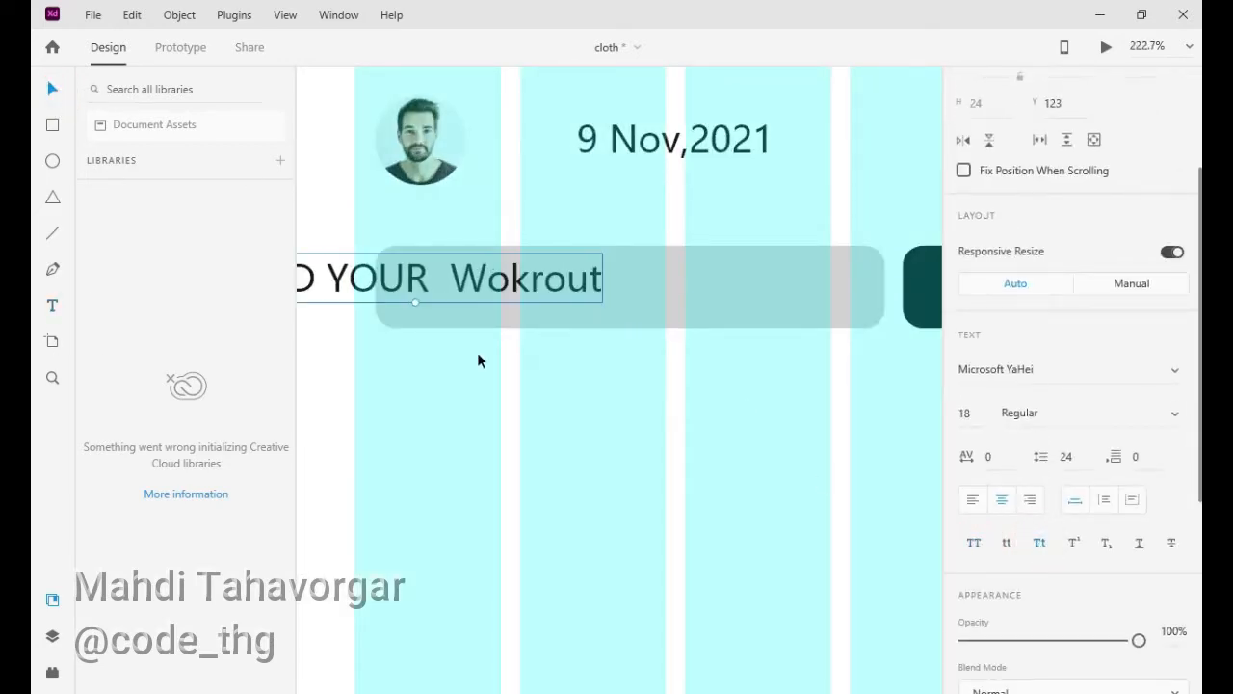
drag(470, 295, 636, 303)
double_click(462, 306)
text(Find Your Workout)
click(52, 91)
drag(581, 314, 530, 297)
Change the "Find Your Workout" text's fill to the saved medium gray swatch.
scroll(1026, 470, down, 4)
click(999, 387)
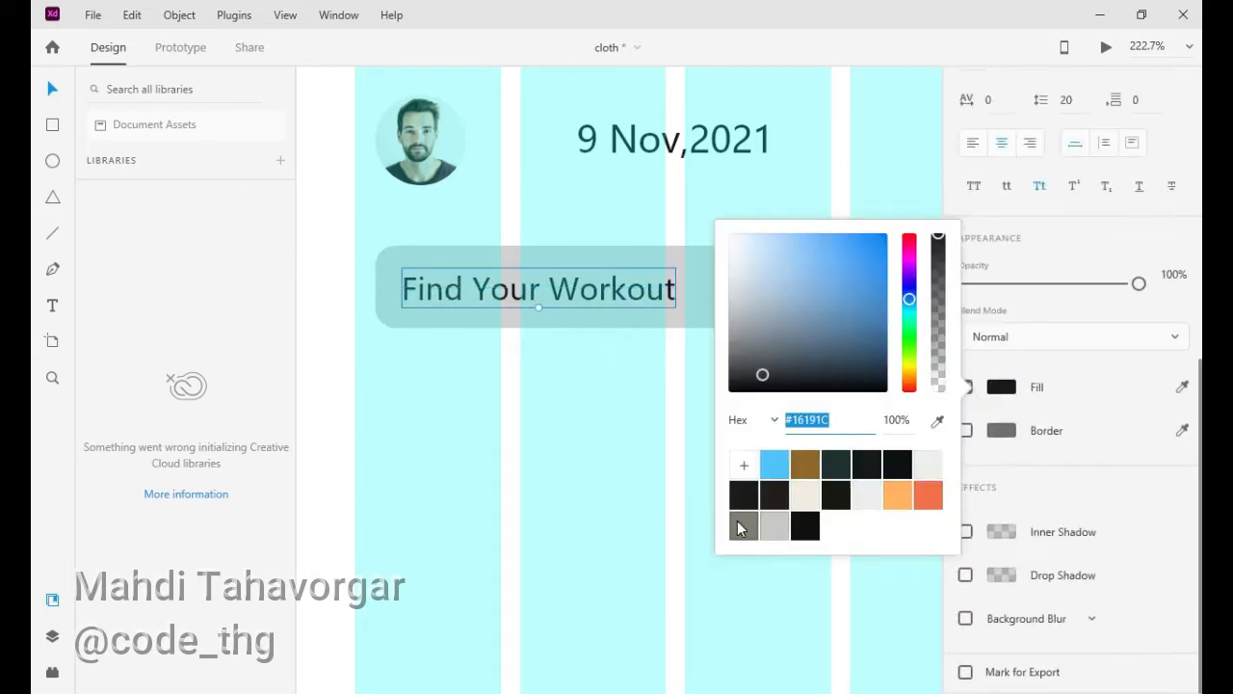
click(738, 527)
click(738, 413)
Draw a small circle about 7 × 7 in the upper left part of the dark button.
scroll(742, 412, down, 3)
drag(796, 400, 657, 404)
scroll(761, 347, up, 5)
key(e)
drag(546, 294, 520, 329)
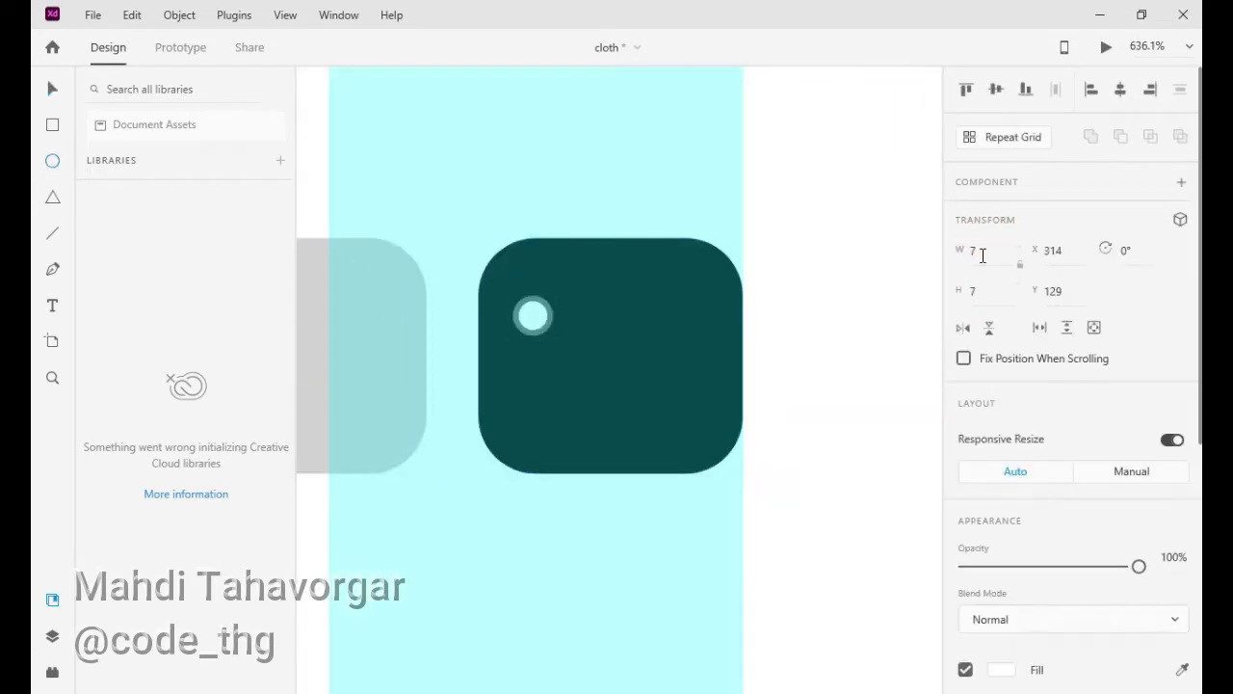
Draw a horizontal line about 19 long beside the small circle and set its border size to 3.
click(53, 233)
drag(591, 310, 701, 310)
scroll(1092, 457, down, 4)
click(1018, 380)
text(3)
key(Return)
click(52, 87)
click(529, 306)
scroll(1002, 385, down, 2)
click(962, 298)
click(643, 309)
click(993, 388)
click(546, 309)
click(1002, 387)
click(627, 310)
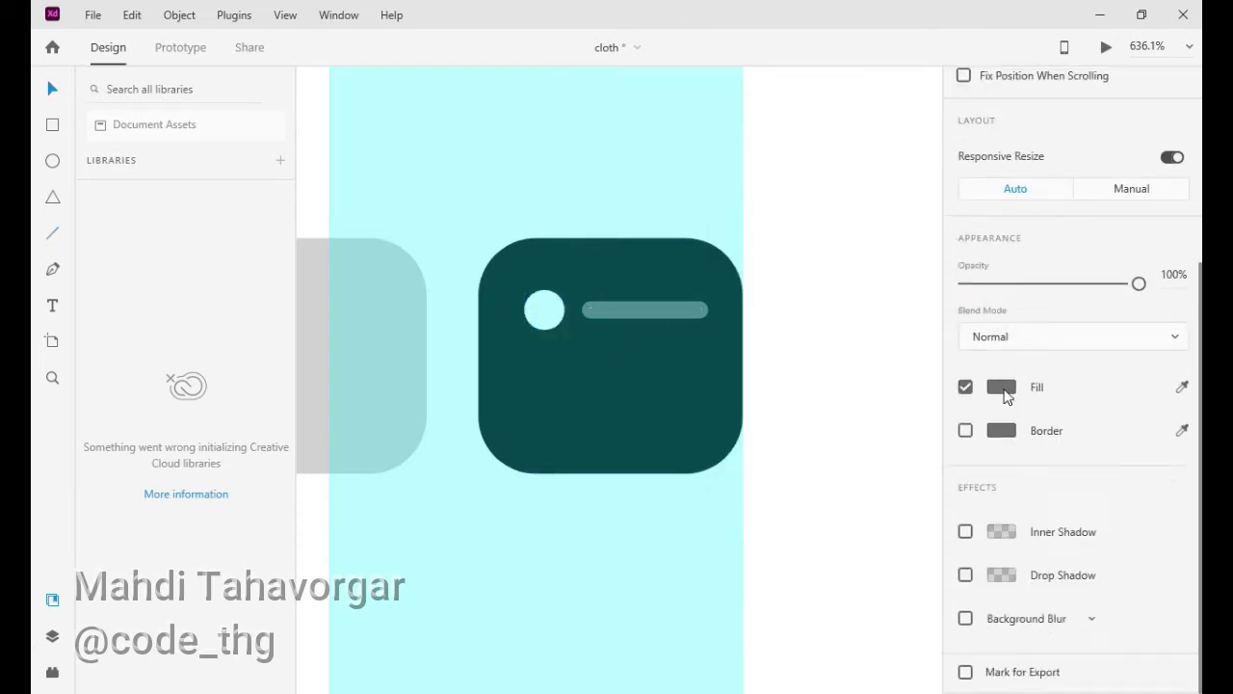
click(93, 16)
click(625, 315)
click(1001, 648)
click(731, 374)
click(758, 310)
click(996, 651)
click(671, 309)
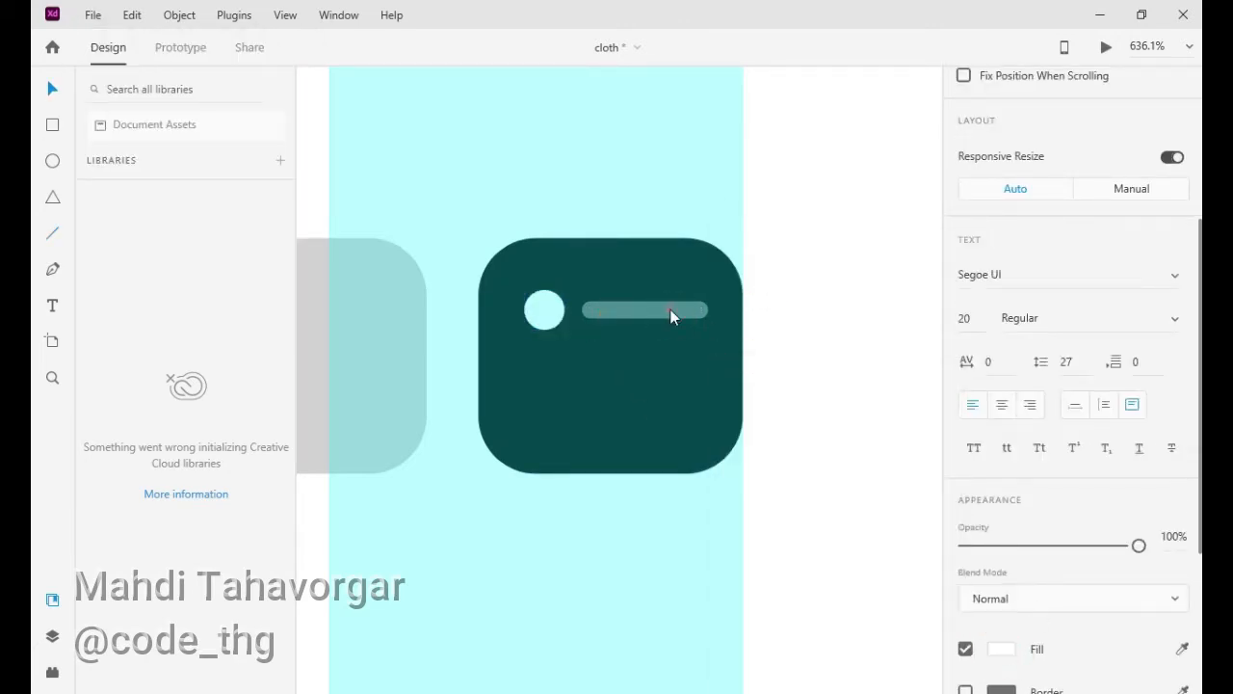
key(v)
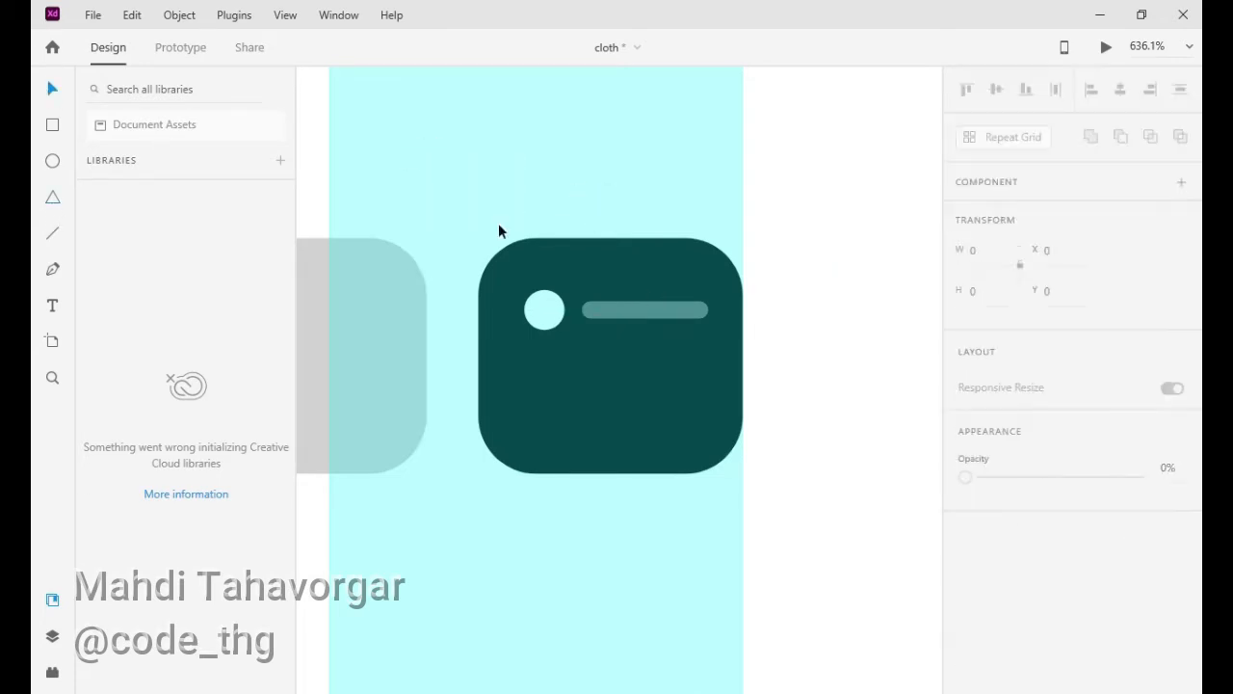
click(621, 310)
key(ctrl+z)
key(ctrl+z)
Color the line in the dark button white and remove the small circle's border.
click(644, 311)
scroll(1048, 563, down, 3)
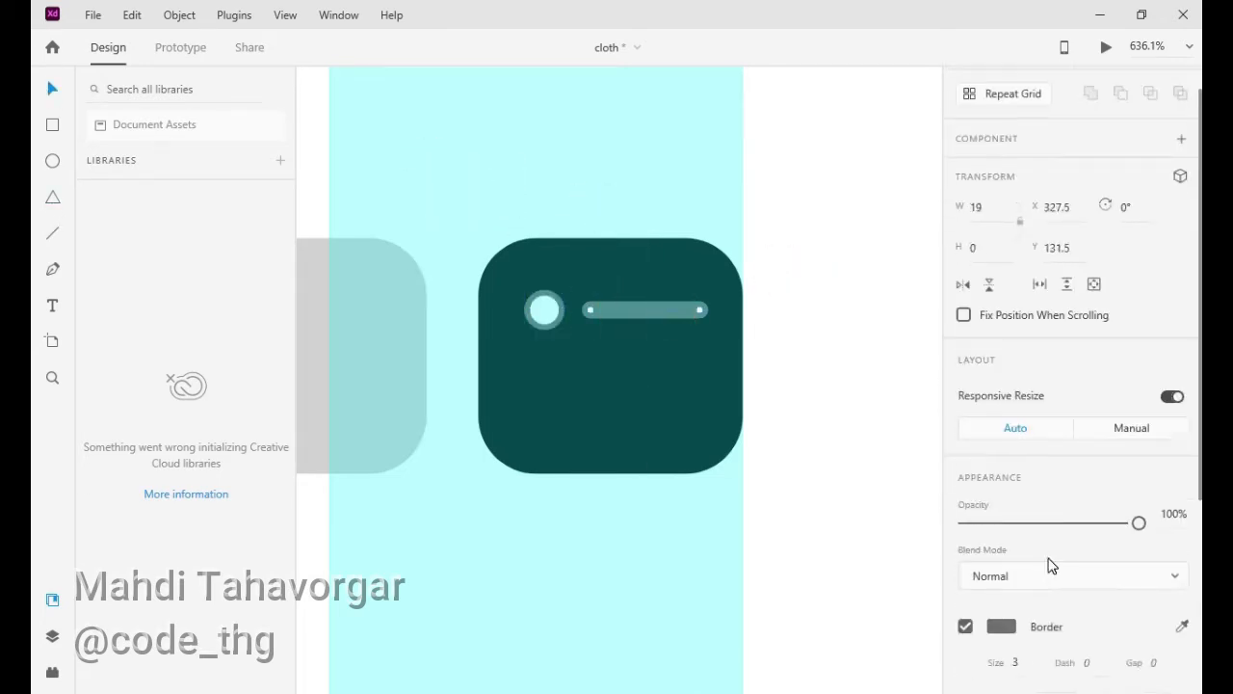
click(1000, 389)
drag(730, 323, 728, 236)
click(544, 310)
click(1001, 428)
click(966, 431)
Duplicate the circle and line below the originals and flip the copy horizontally to complete the filter icon.
shift+click(624, 314)
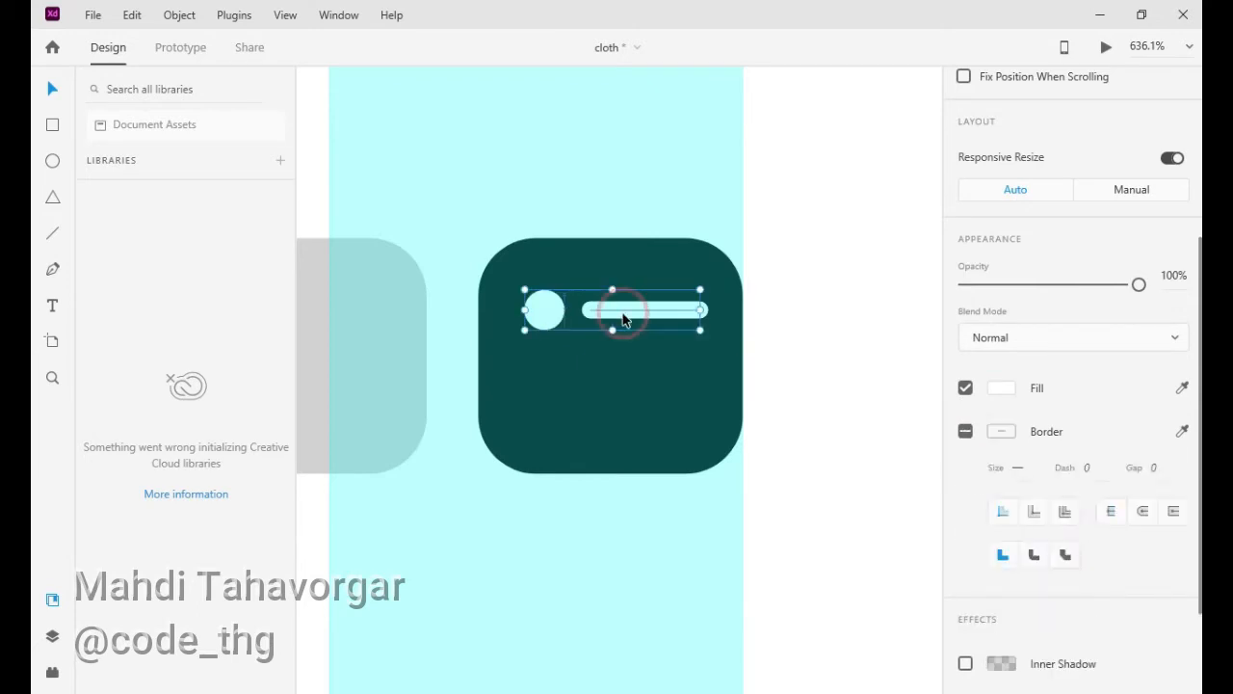
drag(624, 314, 626, 389)
scroll(973, 339, up, 3)
click(968, 329)
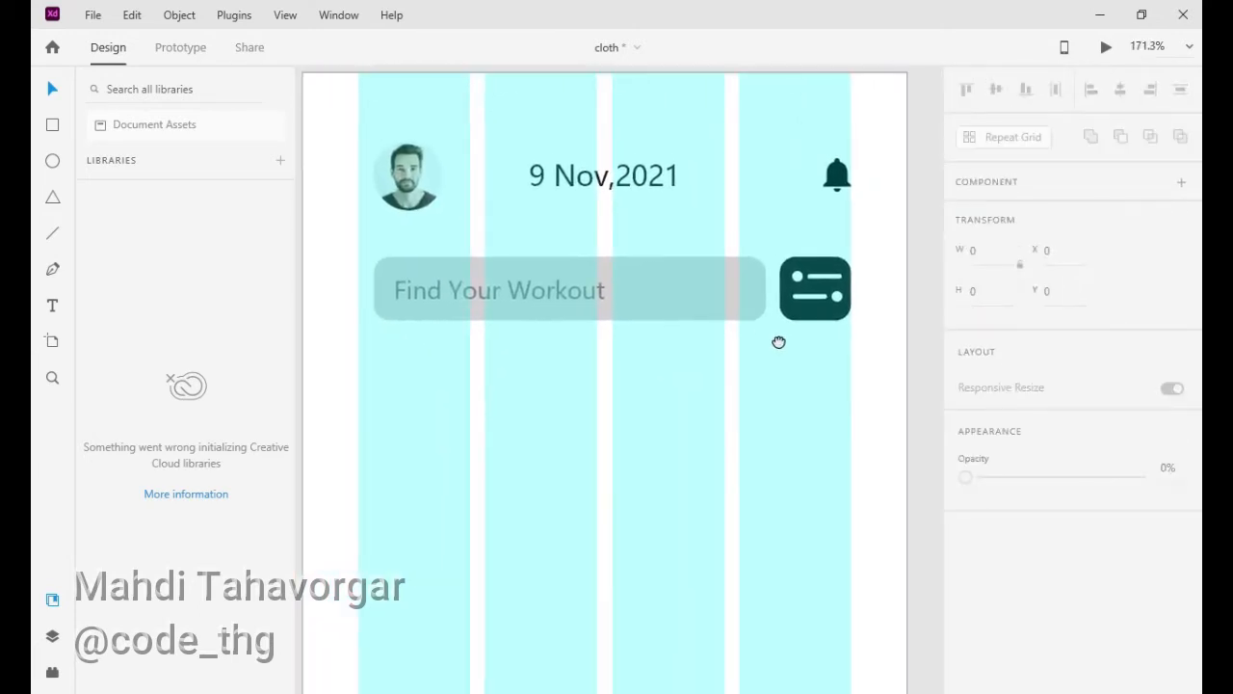
Add the text "categories" below the search bar and give it a near-black fill.
drag(778, 342, 776, 248)
click(54, 308)
click(373, 293)
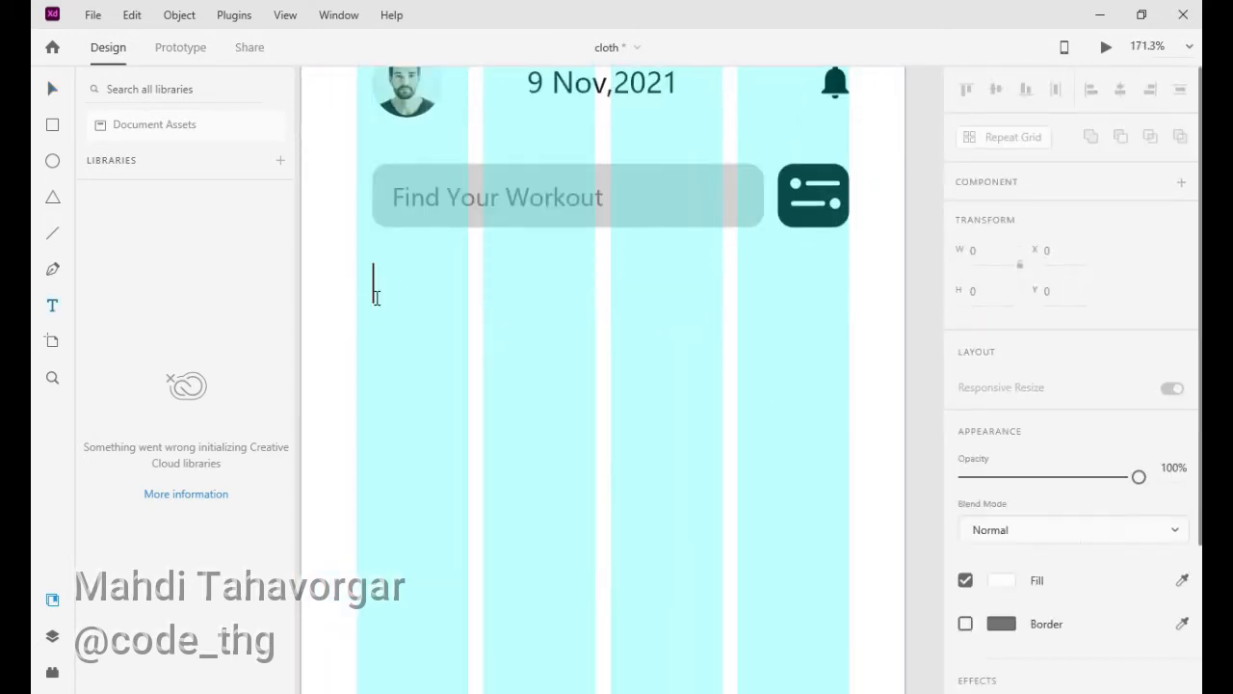
text(categorie)
click(372, 294)
click(372, 294)
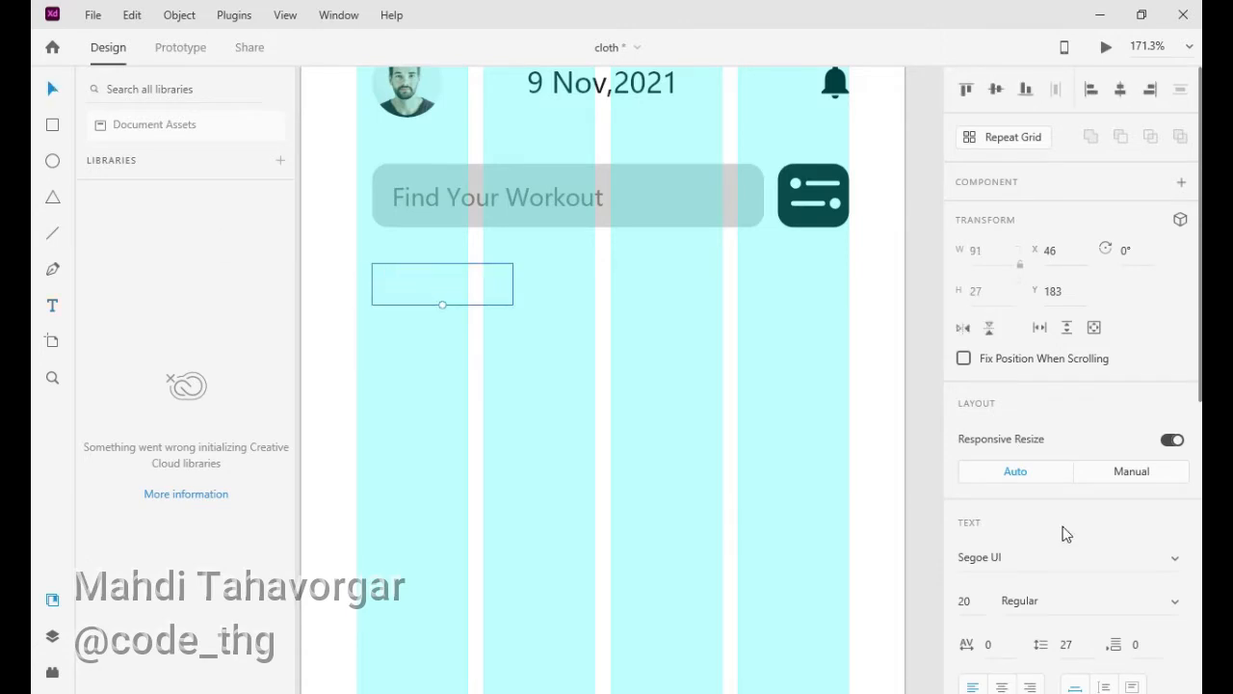
scroll(1060, 526, down, 4)
click(1002, 555)
click(781, 636)
Set the "categories" text's style to Bold.
click(1175, 226)
click(1058, 335)
click(1177, 225)
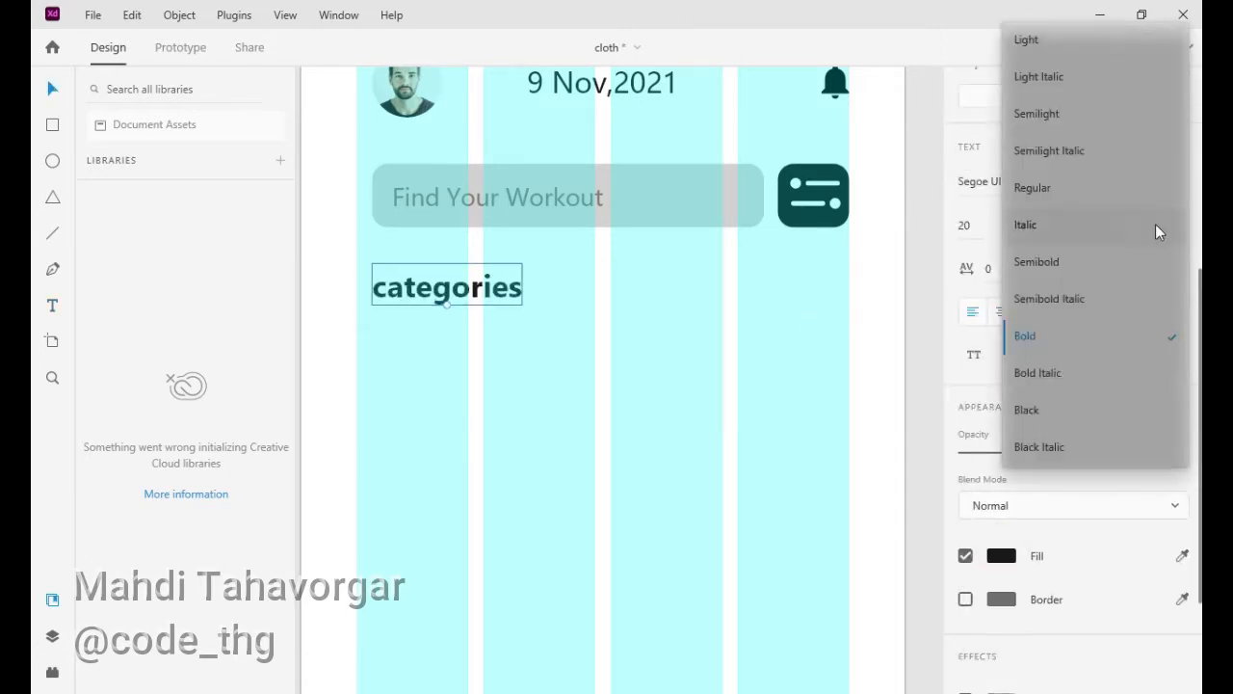
Apply the date text's font, Microsoft YaHei, to the "categories" text.
scroll(1110, 303, up, 3)
click(561, 89)
click(1062, 464)
key(ctrl+c)
click(463, 289)
click(1060, 463)
key(ctrl+v)
key(Return)
Format the "categories" heading in title case, Regular style and size 17, aligned with the search bar's left edge.
scroll(1068, 501, down, 1)
click(1039, 543)
click(1172, 414)
click(663, 395)
drag(495, 289, 455, 295)
click(1173, 415)
click(1088, 373)
drag(452, 309, 443, 294)
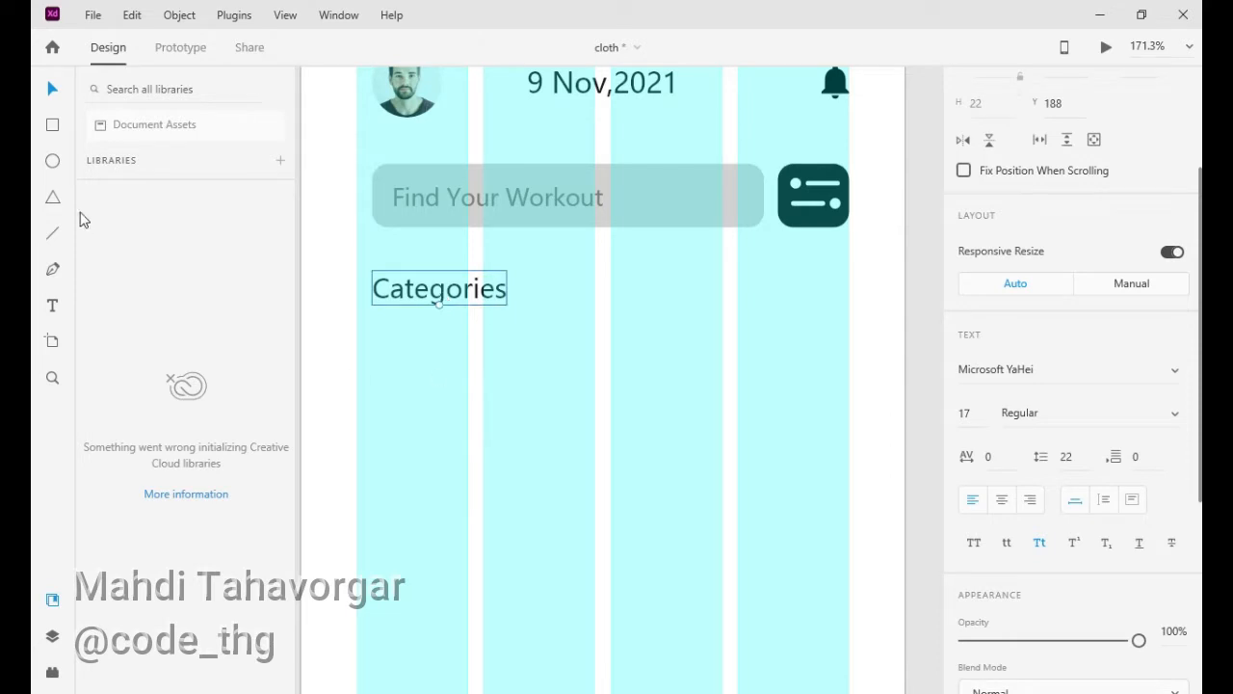
Draw a rectangle about 29 high under the Categories heading and fit the text "personal trainers" inside it at size 14.
drag(372, 345, 550, 387)
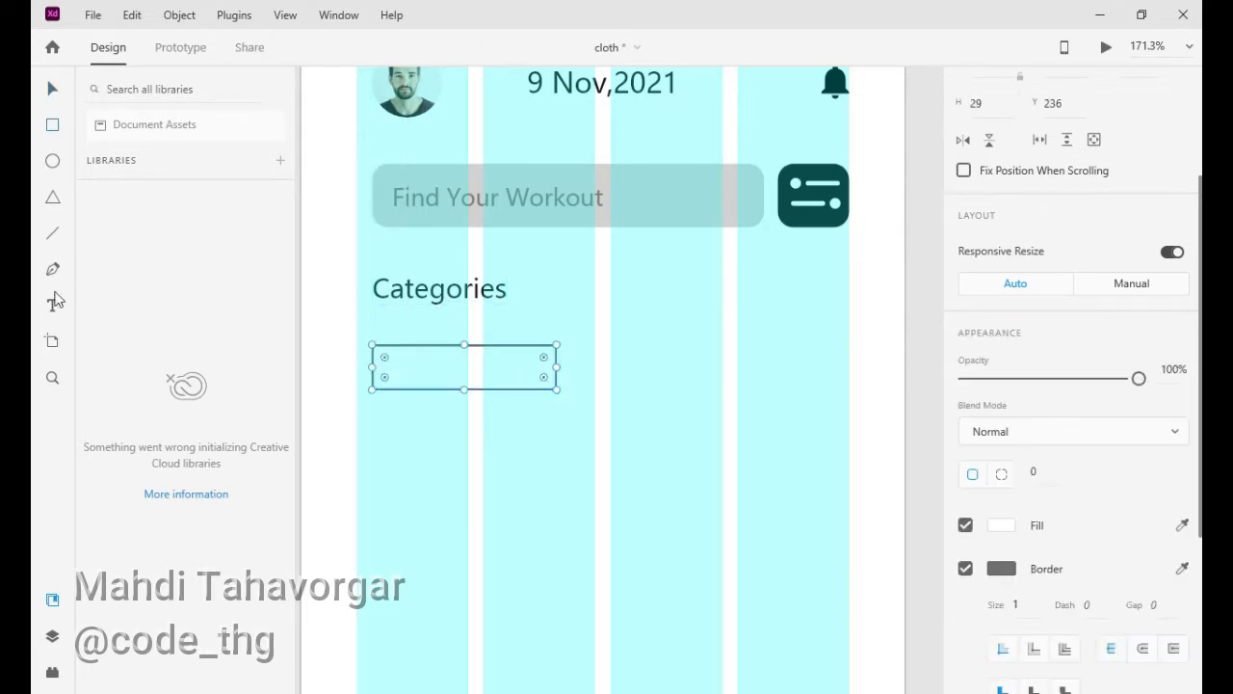
key(t)
click(395, 366)
key(Escape)
drag(521, 381, 523, 369)
drag(552, 358, 493, 370)
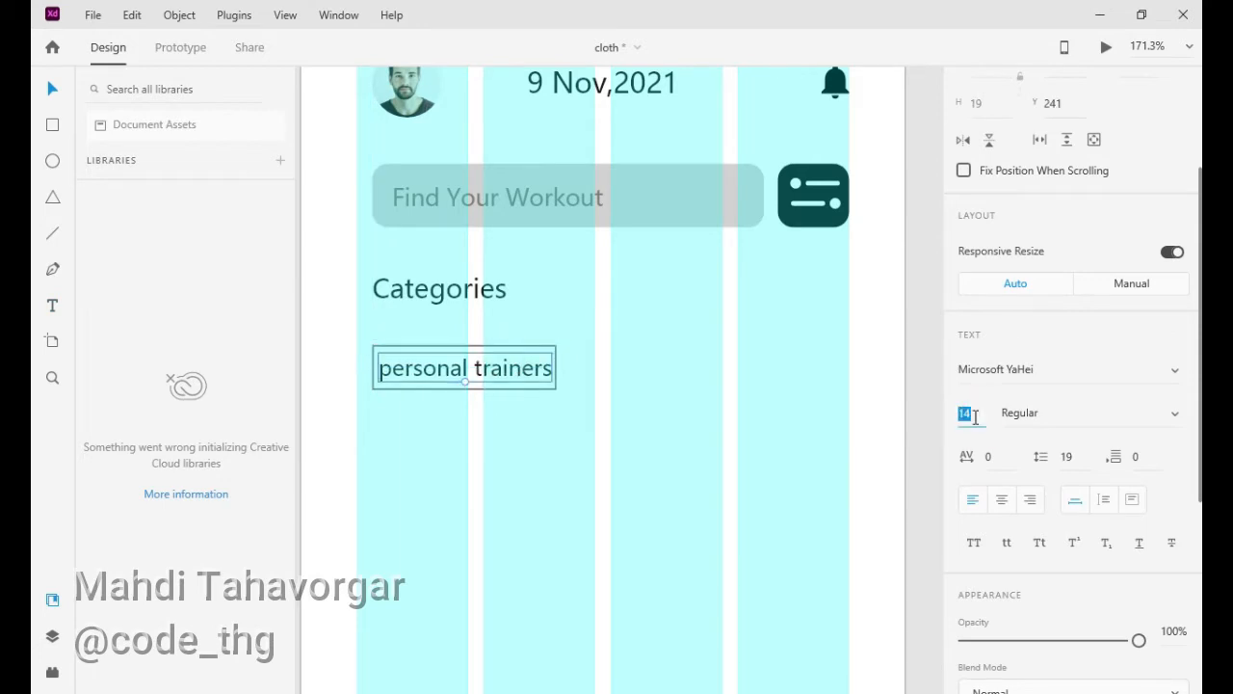
Set the "personal trainers" text to size 13 and duplicate the boxed label twice in a row under the Categories heading.
text(13)
click(500, 369)
shift+click(509, 350)
drag(510, 350, 823, 330)
Change the middle category label to "workouts" and narrow its box to fit the text.
triple_click(550, 352)
text(work o)
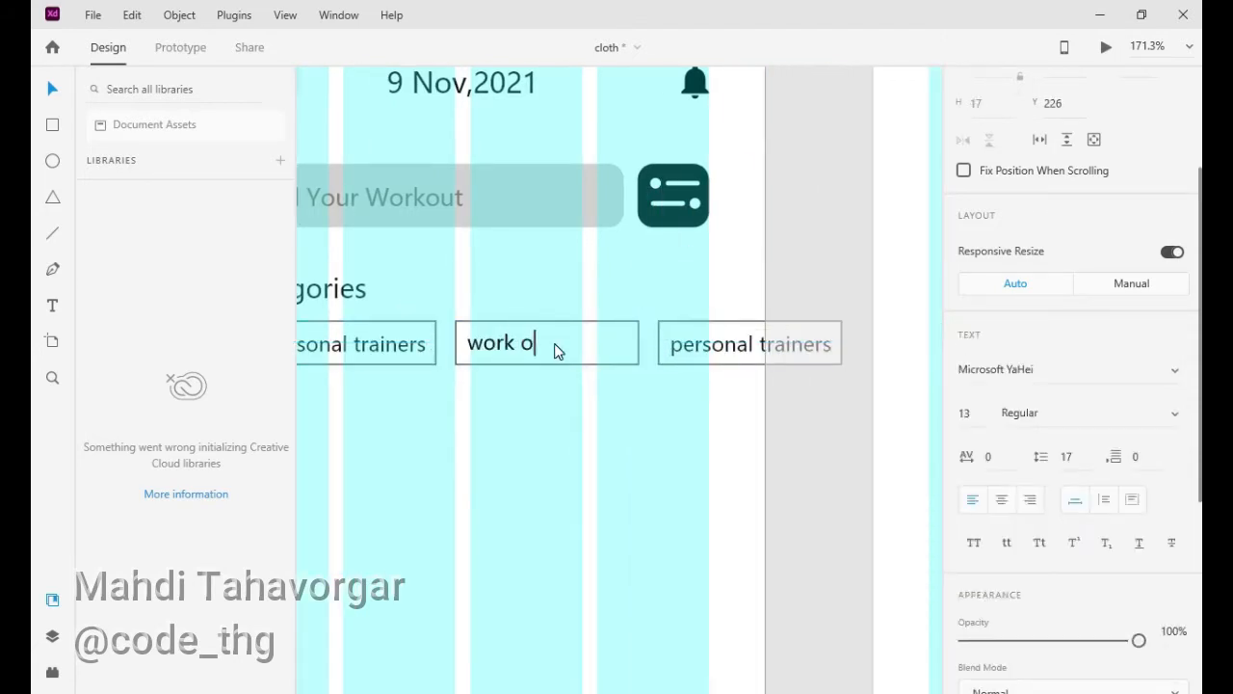
click(633, 343)
drag(639, 343, 572, 342)
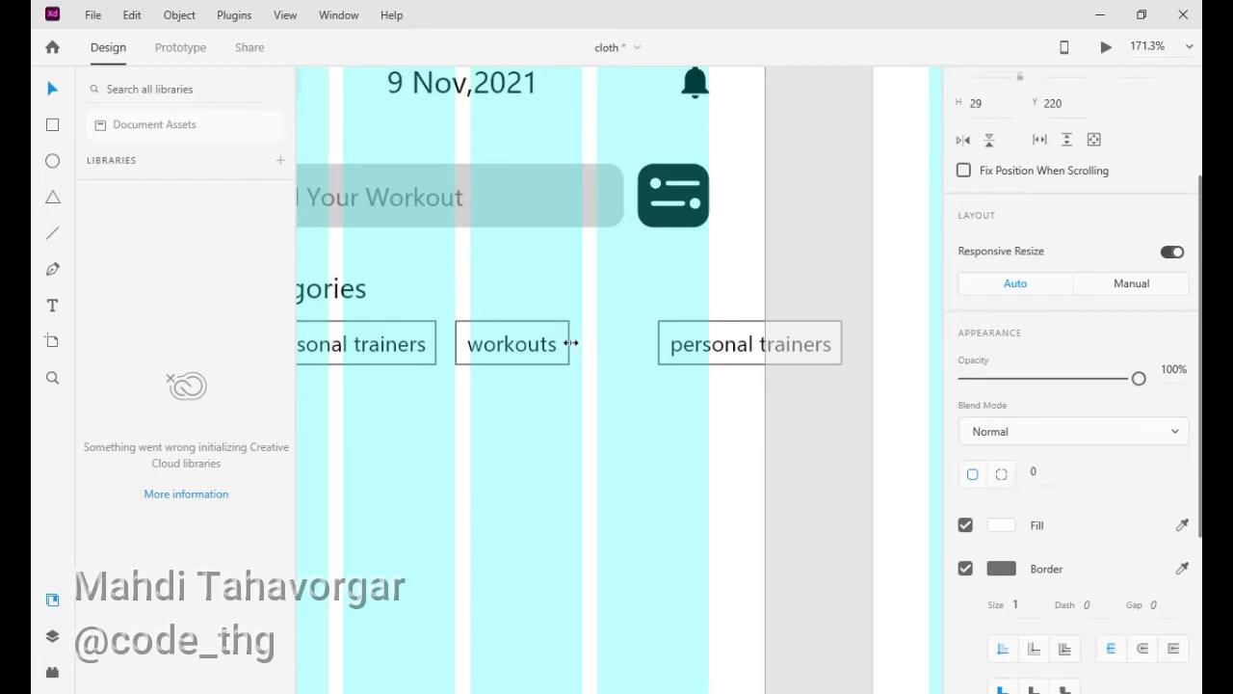
Change the third category label to "diets" and apply title case to all three category labels.
triple_click(700, 344)
text(diets)
shift+click(525, 347)
shift+click(400, 345)
click(1039, 542)
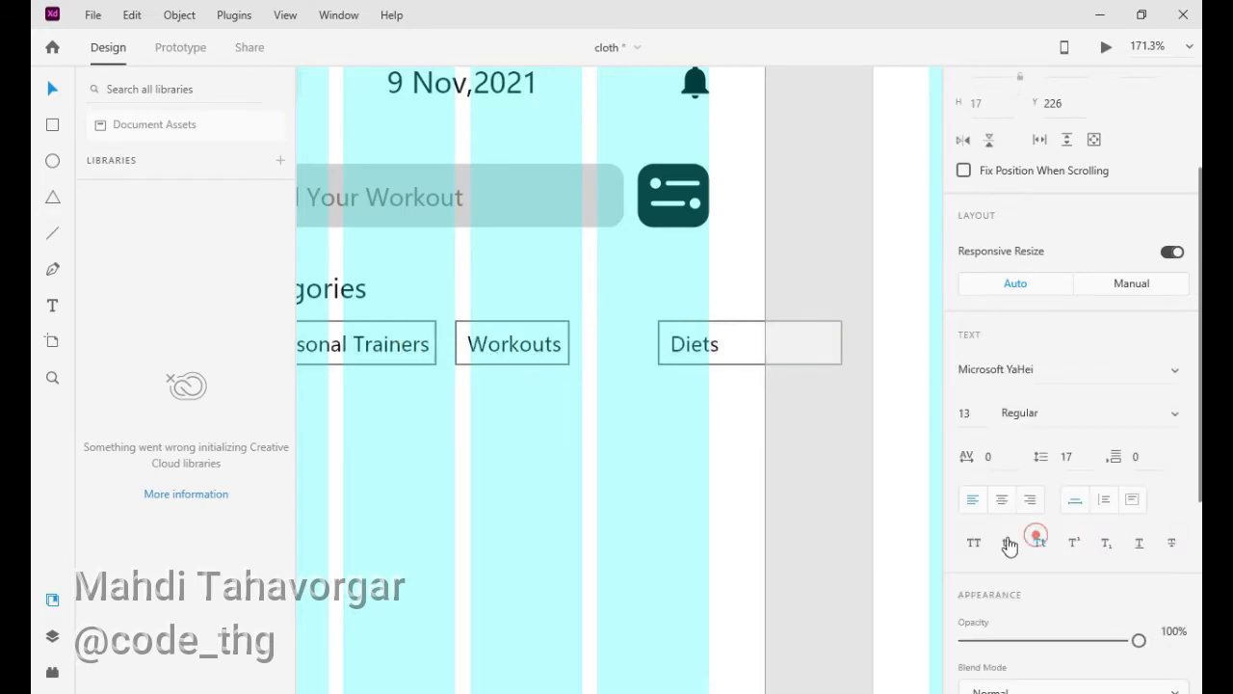
Centre the Workouts and Personal Trainers labels in their boxes, and narrow the Diets box and bring it closer to Workouts.
click(674, 443)
click(512, 343)
drag(512, 343, 510, 343)
click(371, 345)
drag(344, 406, 415, 415)
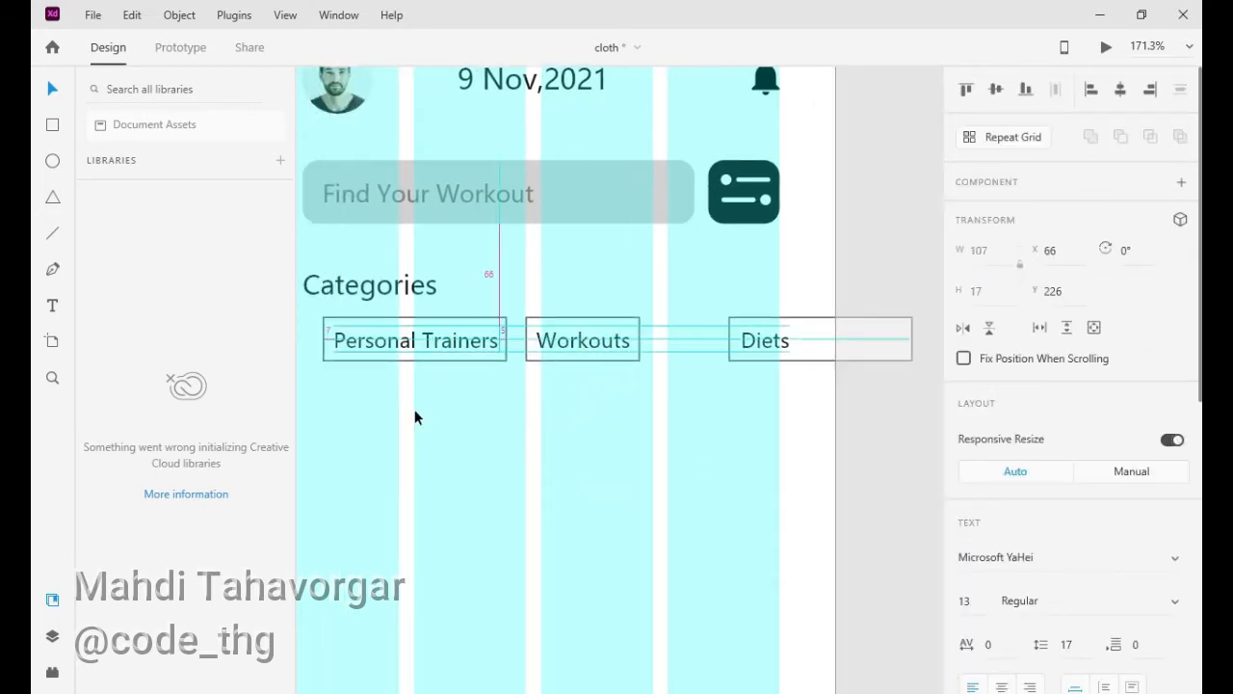
click(858, 332)
drag(913, 338, 696, 341)
Lighten the borders of the Workouts and Diets boxes, and replace the Personal Trainers box's border with a drop shadow.
click(583, 340)
shift+click(724, 344)
scroll(1059, 315, down, 4)
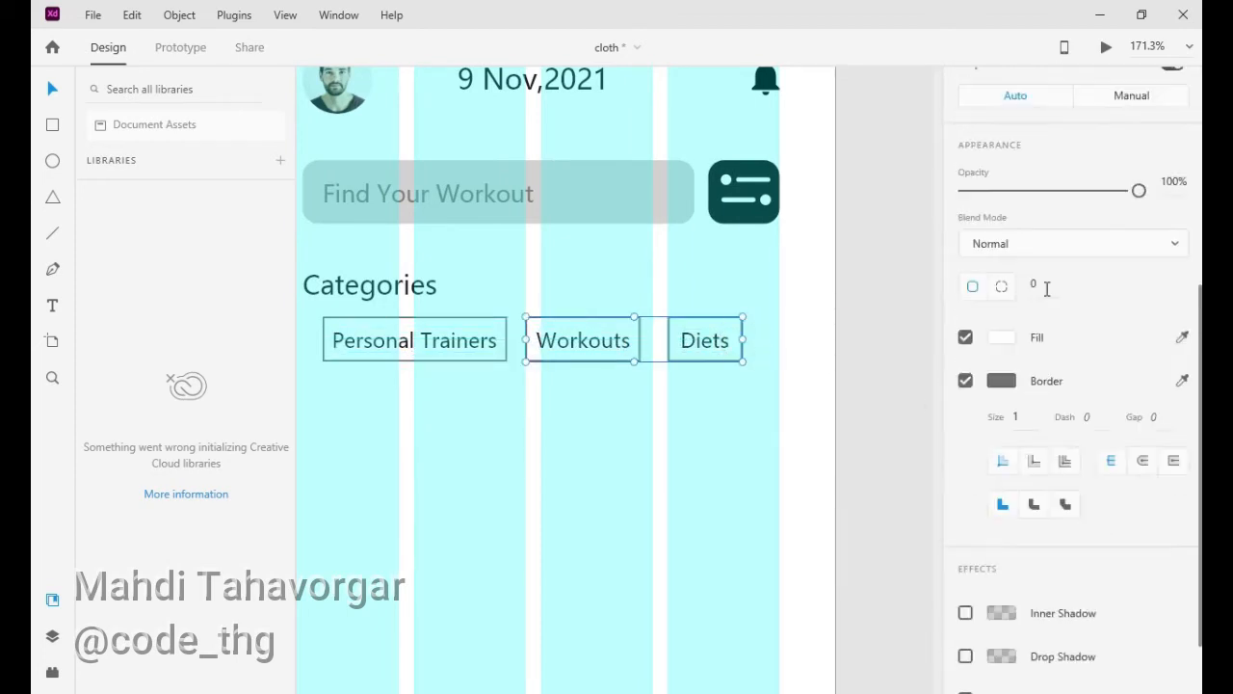
click(502, 325)
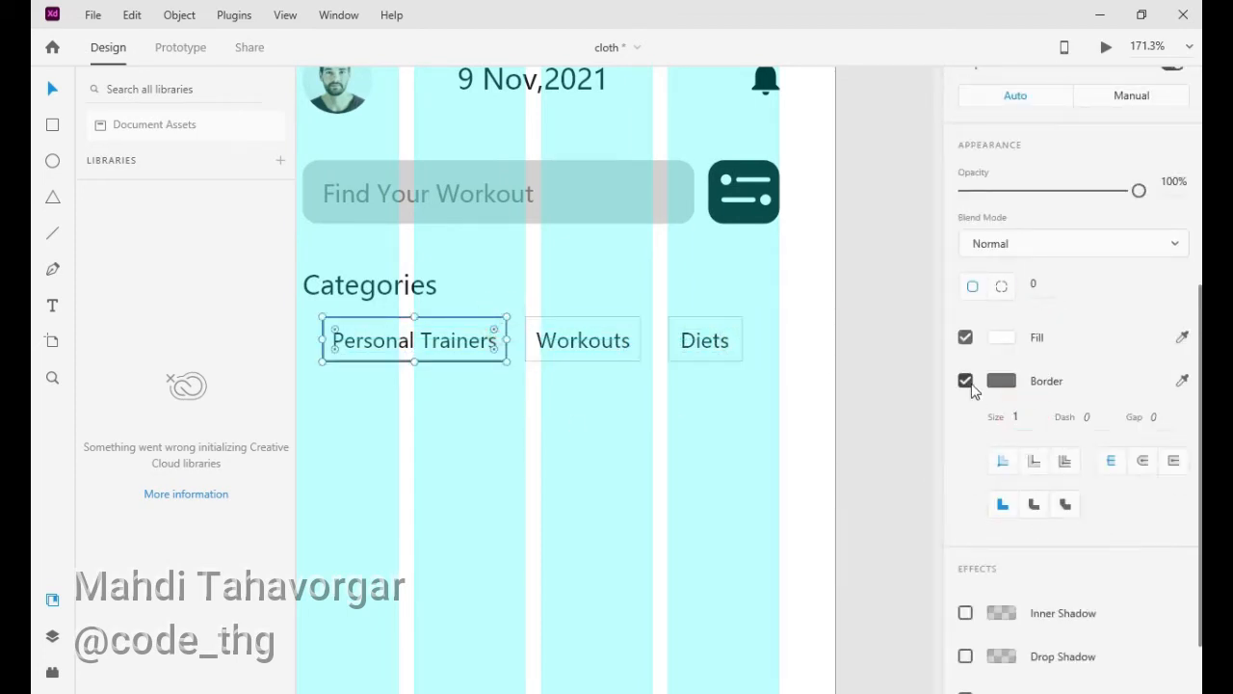
click(965, 381)
click(965, 575)
click(729, 528)
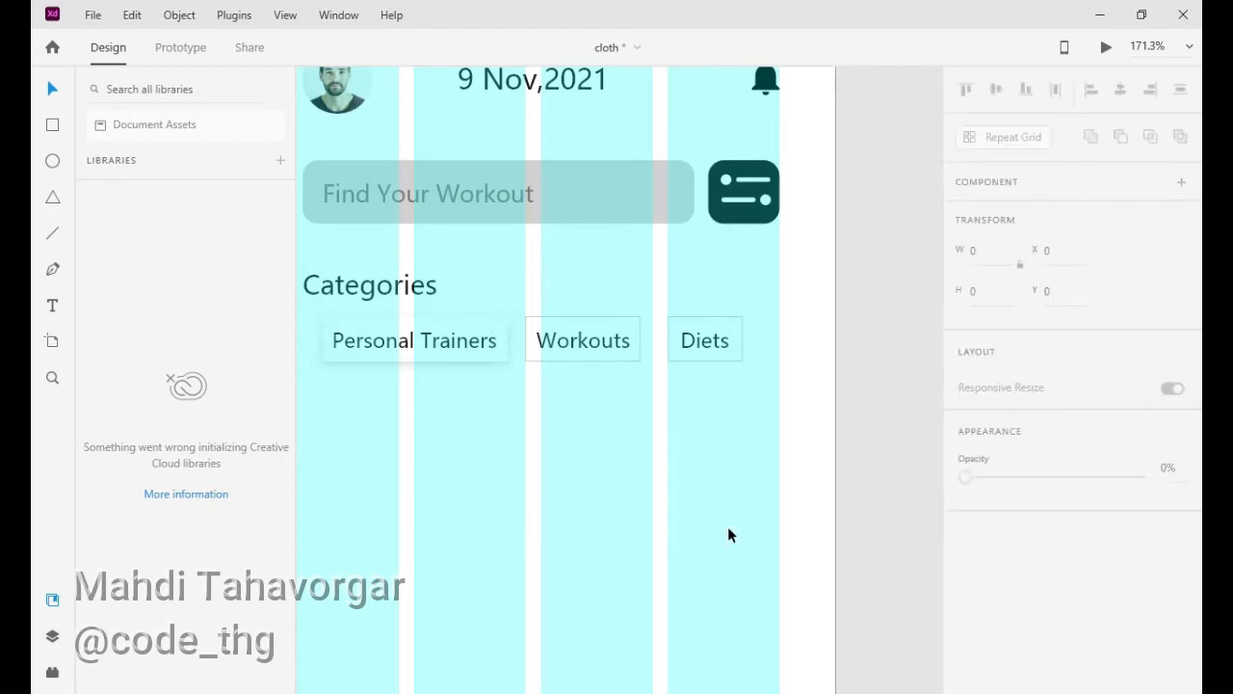
Copy the Personal Trainers label below the category boxes as a size 17 heading, aligned with the left edge of Categories.
drag(439, 392, 471, 227)
drag(459, 176, 432, 264)
scroll(460, 354, up, 4)
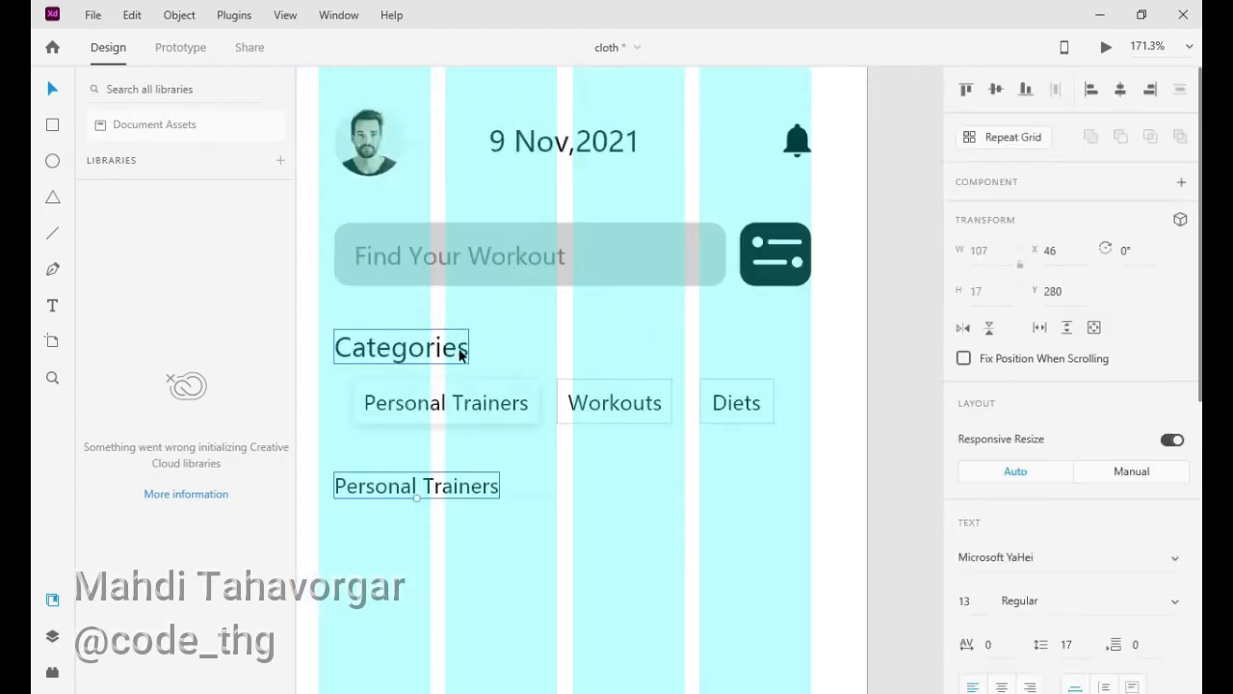
click(434, 497)
click(973, 601)
text(17)
key(Return)
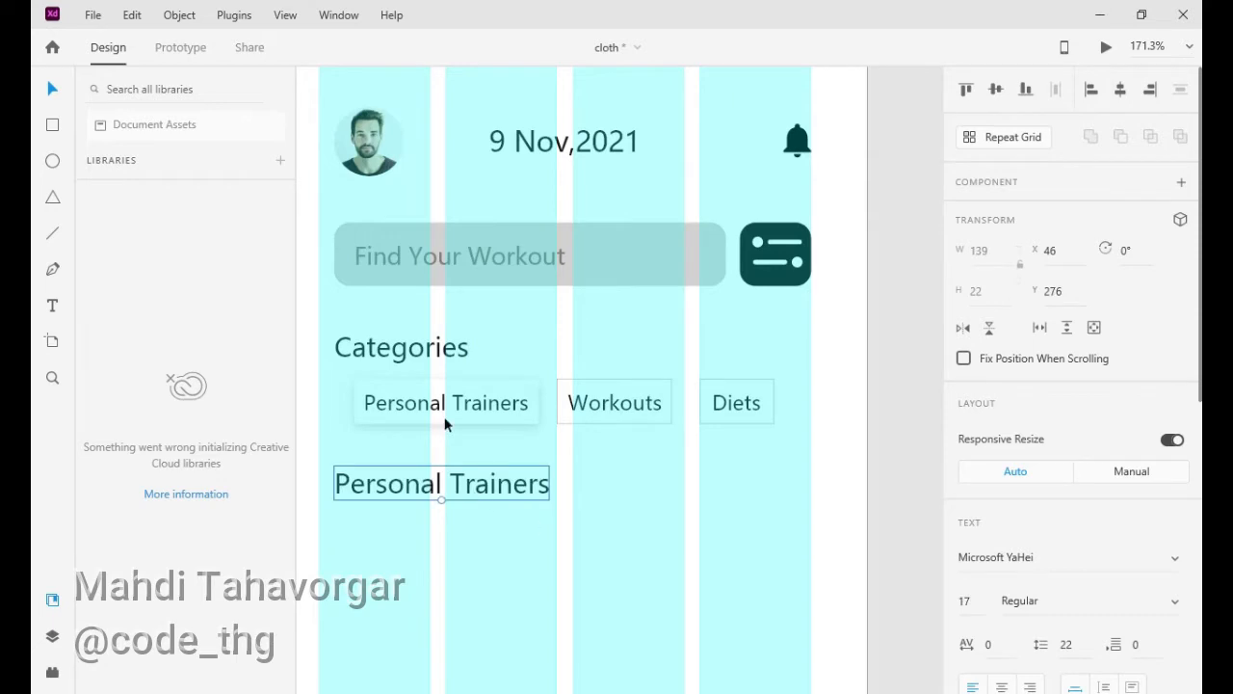
Format the Categories and lower Personal Trainers headings in Segoe UI, Semibold, size 14.
shift+click(432, 352)
click(1059, 549)
click(1175, 557)
scroll(1050, 456, up, 10)
scroll(1048, 472, down, 6)
click(992, 523)
click(1174, 601)
click(1002, 484)
click(971, 600)
text(14)
key(Return)
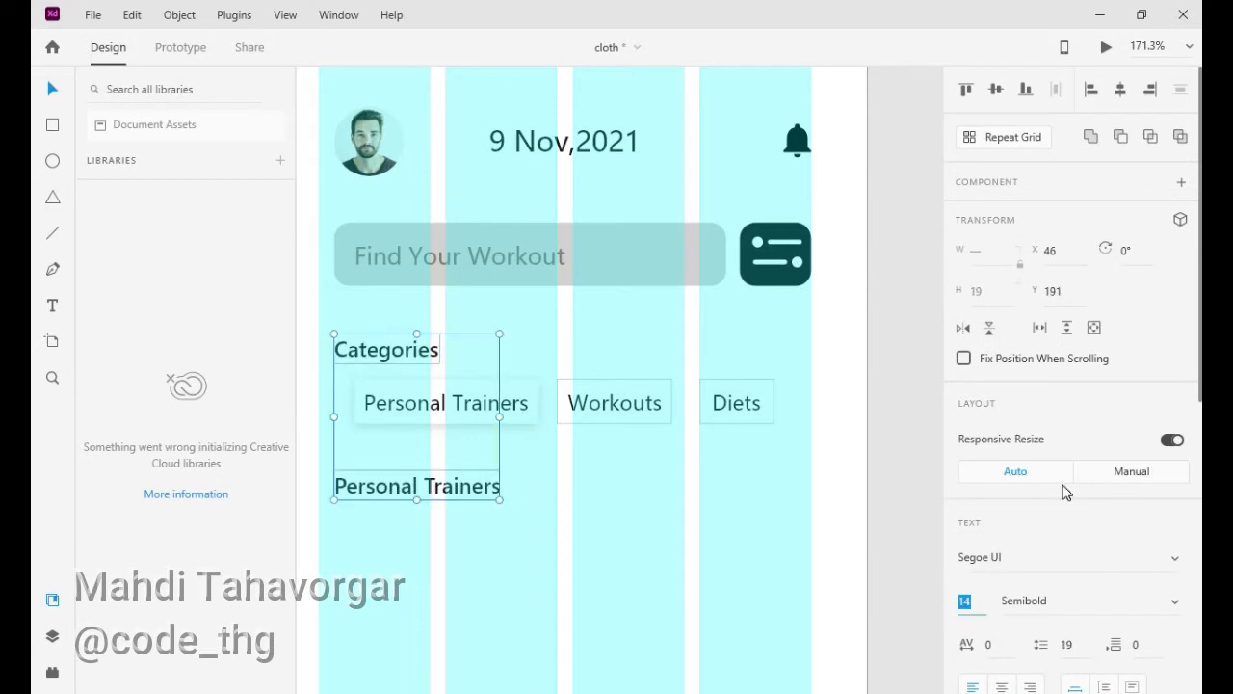
click(590, 450)
Draw a card about 189 by 211 below Personal Trainers, with a 67-high rectangle along its base and a 27 by 26 box near its upper-right corner.
scroll(590, 450, down, 8)
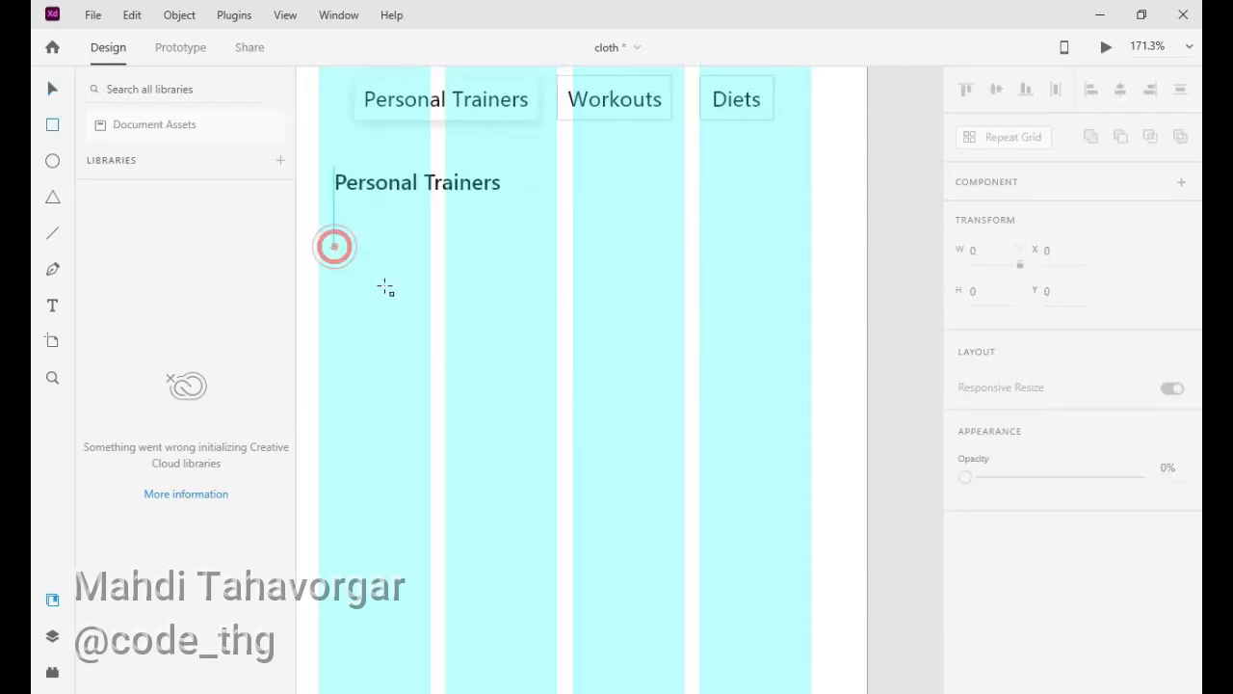
drag(335, 246, 630, 578)
mouse_move(334, 471)
mouse_down()
mouse_move(413, 518)
mouse_move(627, 578)
mouse_up()
drag(573, 268, 598, 293)
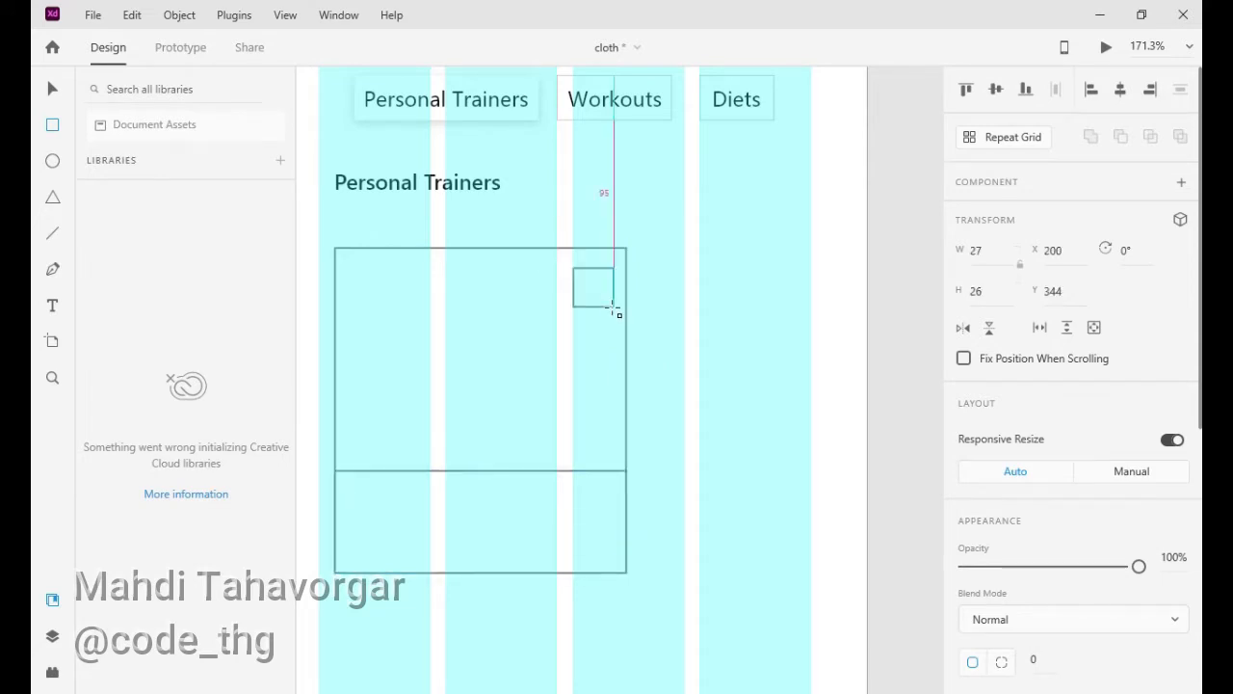
Add the trainer's name, "15 years experience", the rating "4.5" and the price "$550/month" inside the card's lower rectangle.
click(640, 99)
drag(642, 100, 420, 497)
double_click(421, 498)
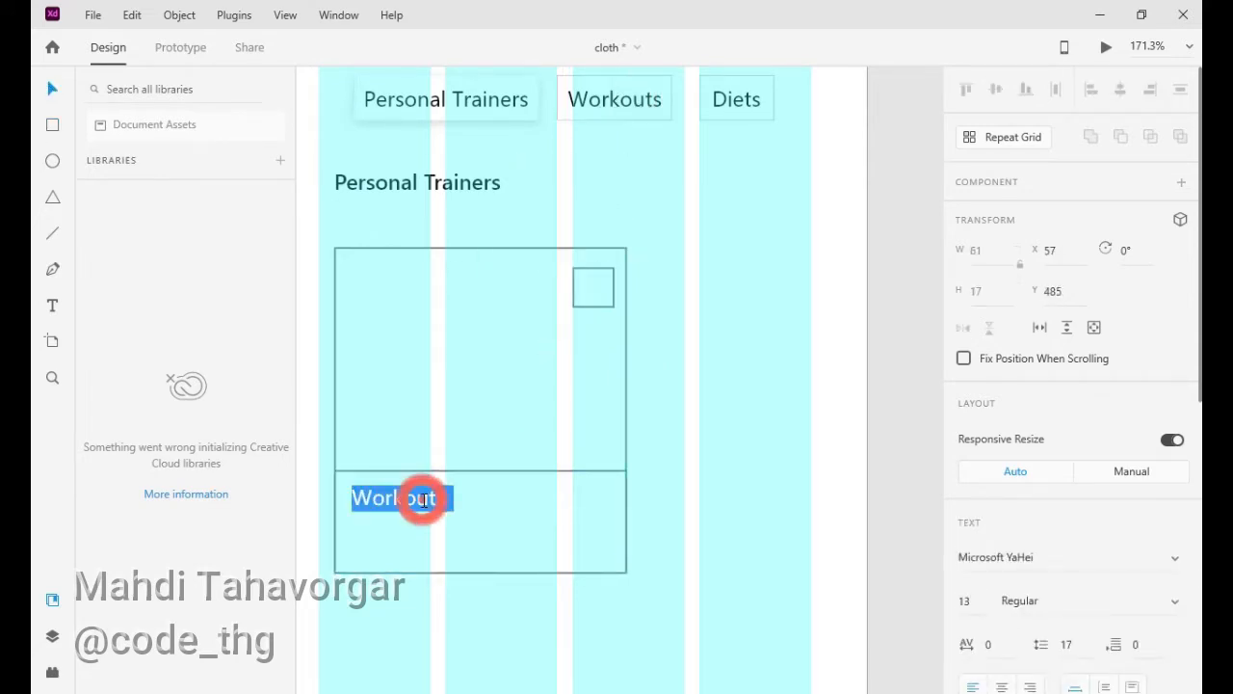
key(t)
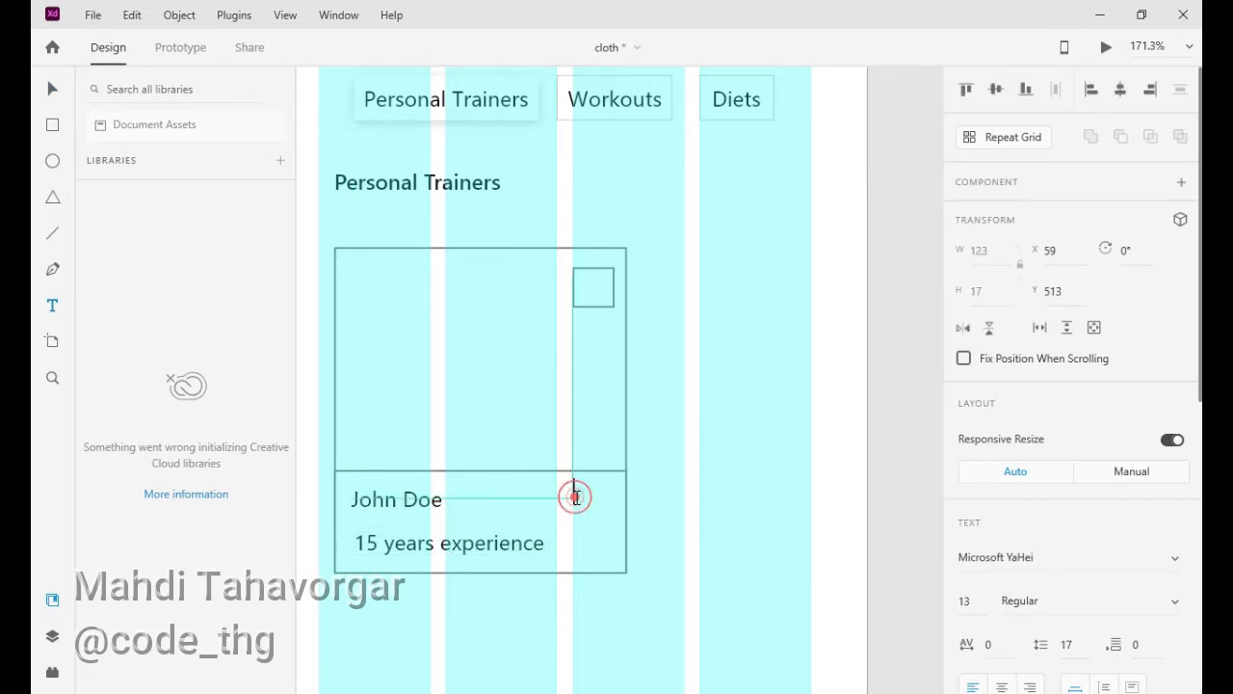
click(574, 494)
text(4.5)
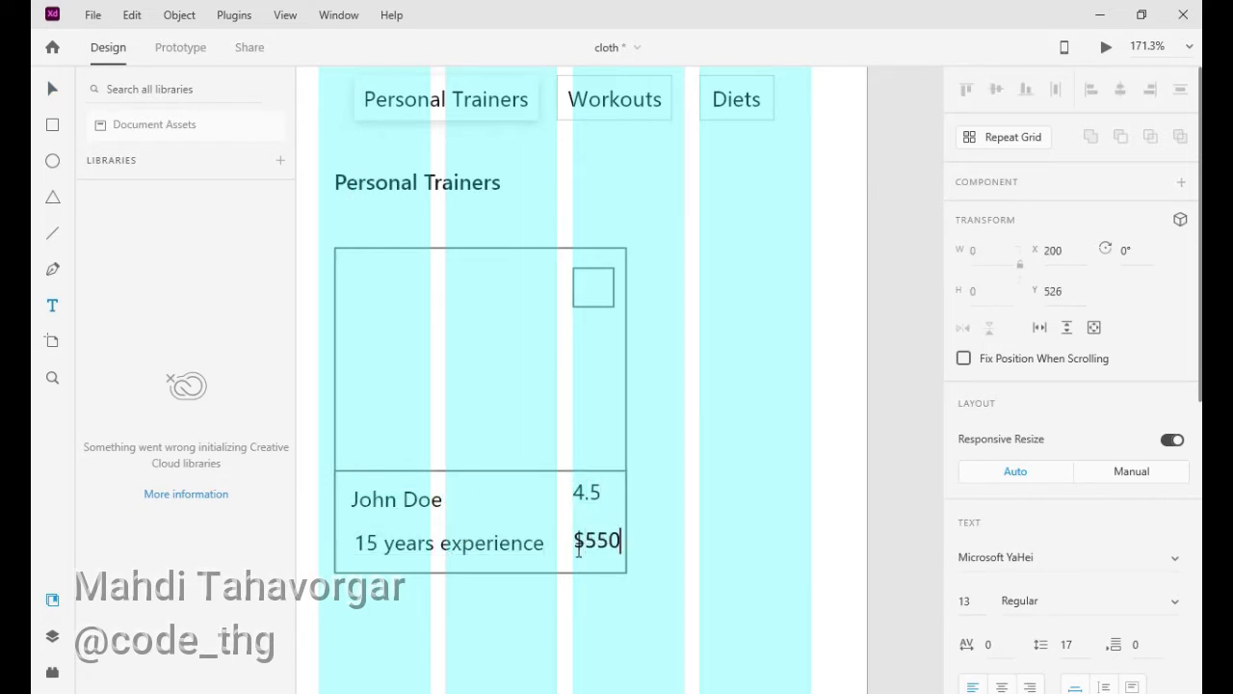
Format the experience, rating and price texts in Segoe UI at size 10.
click(52, 88)
shift+click(449, 544)
shift+click(586, 492)
click(977, 605)
text(10)
key(Return)
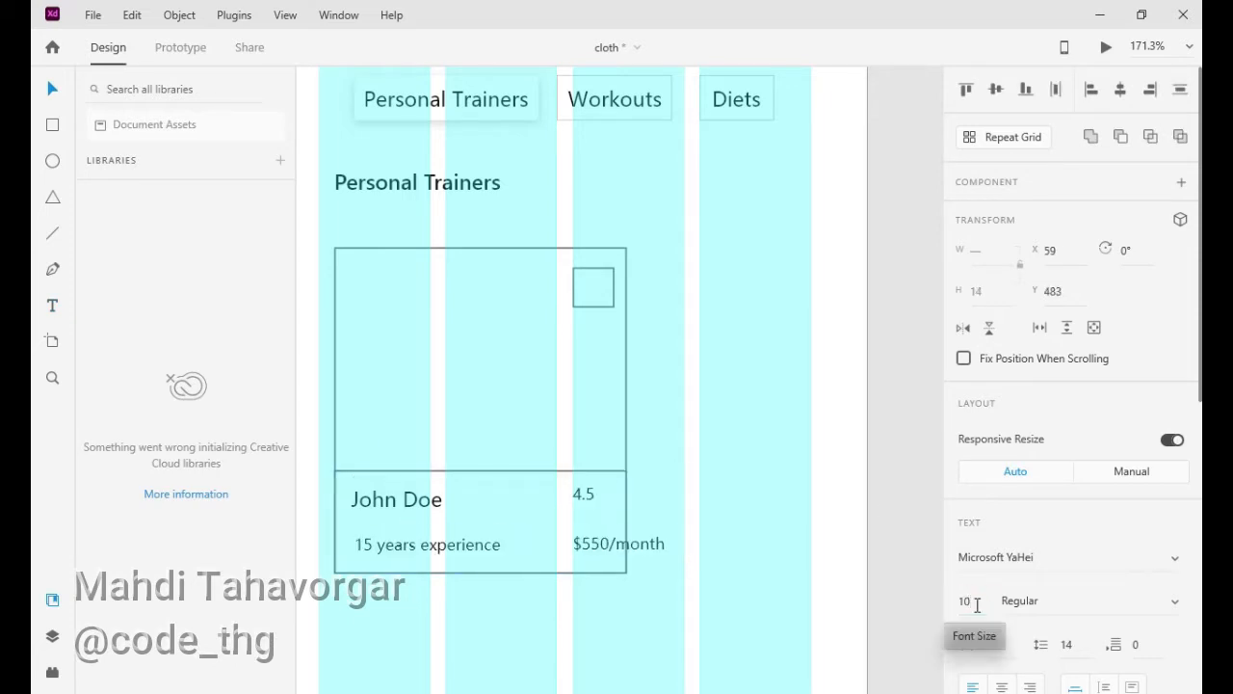
click(1141, 557)
scroll(1044, 568, down, 5)
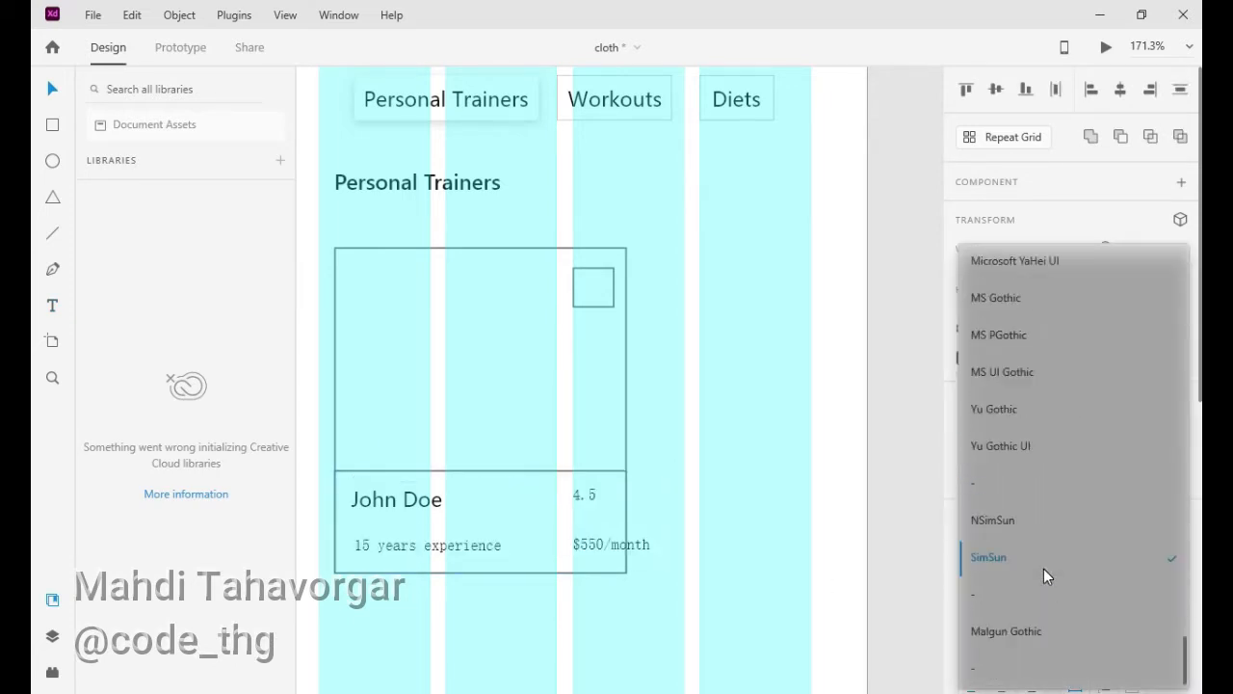
scroll(1017, 515, up, 13)
click(1018, 518)
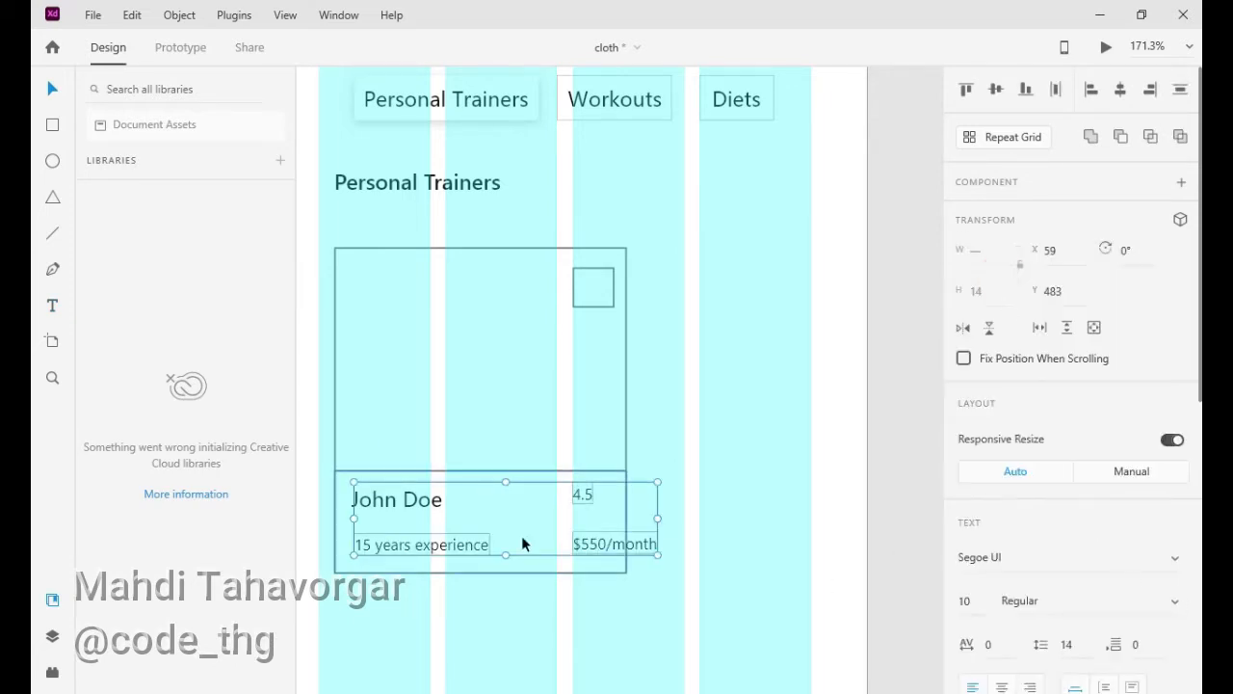
Set the trainer's name in Segoe UI Semibold, align the experience text beneath it, and move the price and rating inside the card.
click(433, 609)
click(411, 547)
click(382, 503)
click(1041, 556)
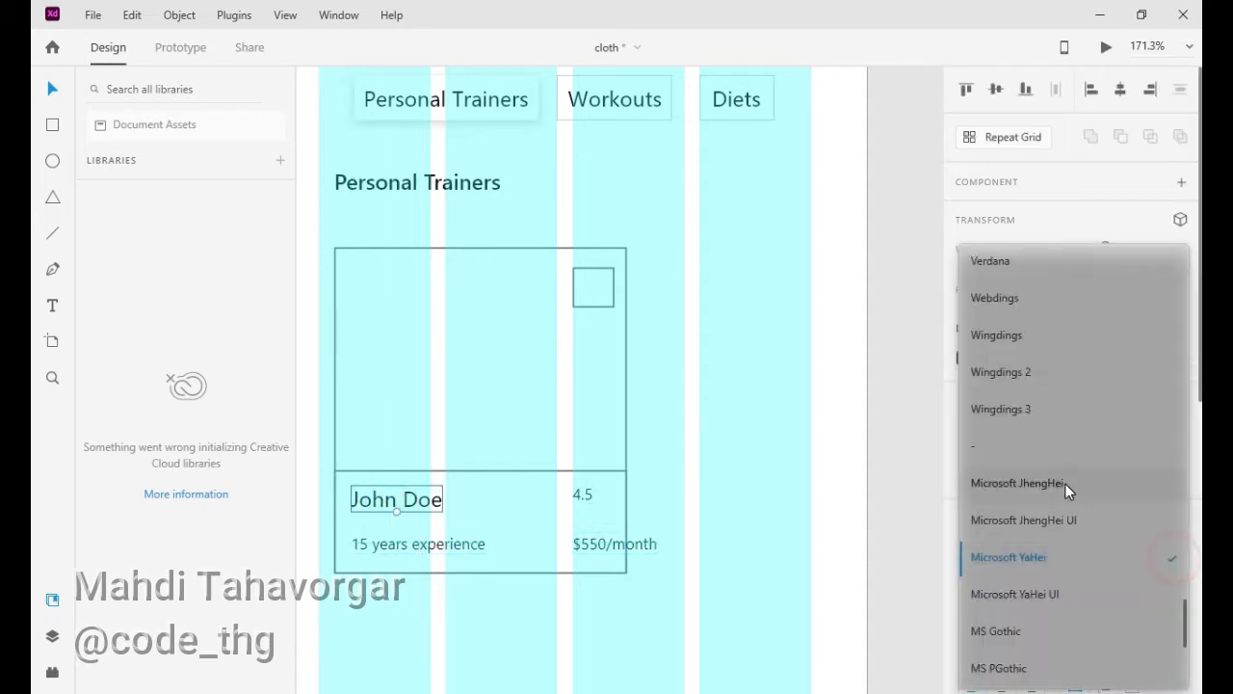
click(1000, 316)
click(1172, 602)
click(1030, 485)
click(552, 542)
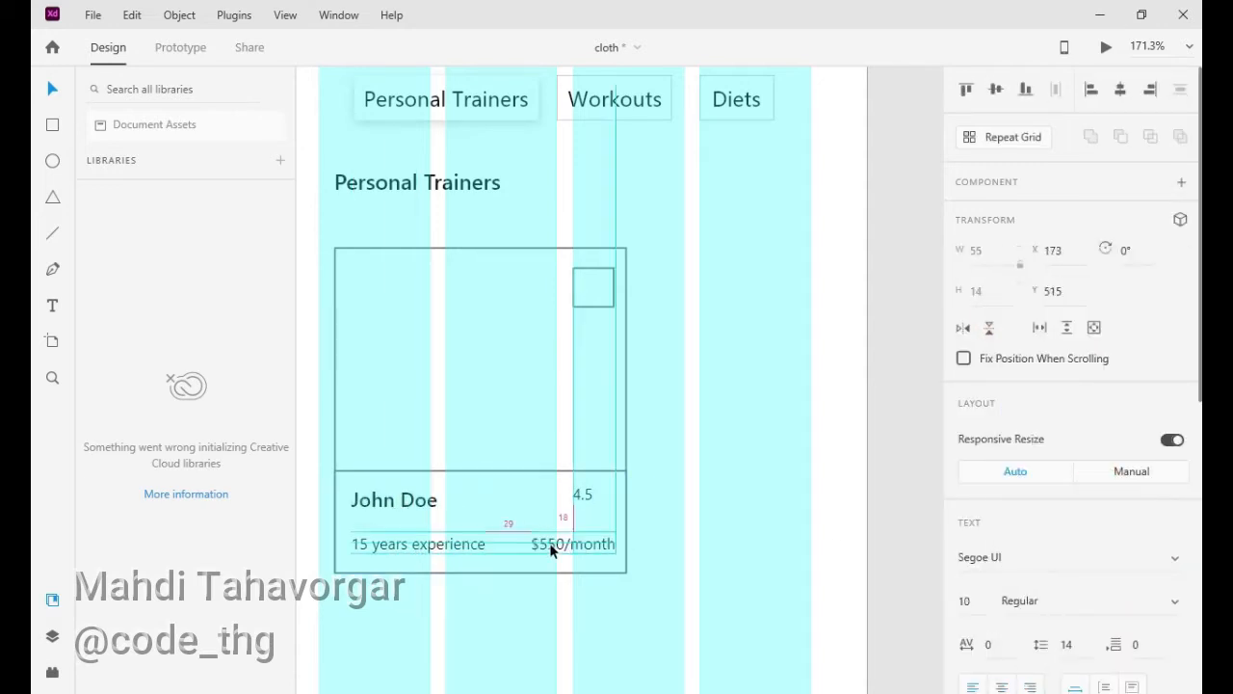
drag(584, 494, 566, 495)
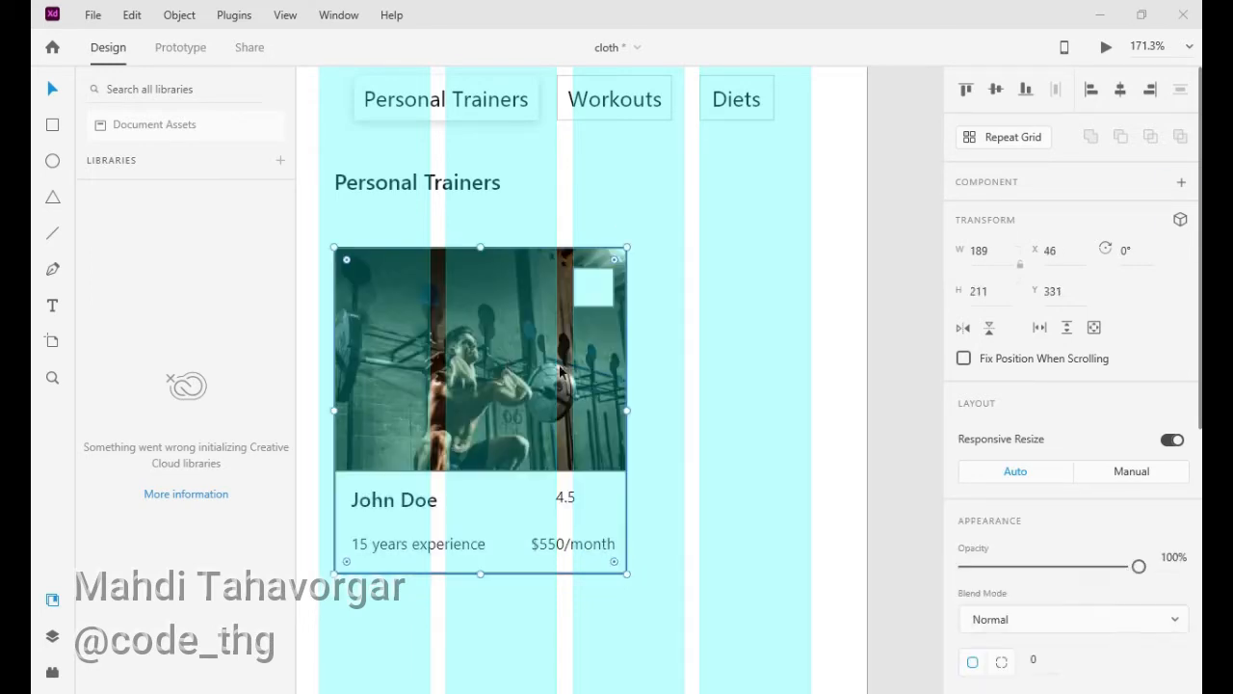
Apply a background blur with amount 2 and brightness about 21 to the card's lower rectangle.
scroll(1111, 459, down, 5)
click(963, 619)
mouse_move(1080, 574)
mouse_down()
mouse_move(958, 581)
mouse_move(1101, 576)
mouse_up()
drag(1076, 533, 999, 536)
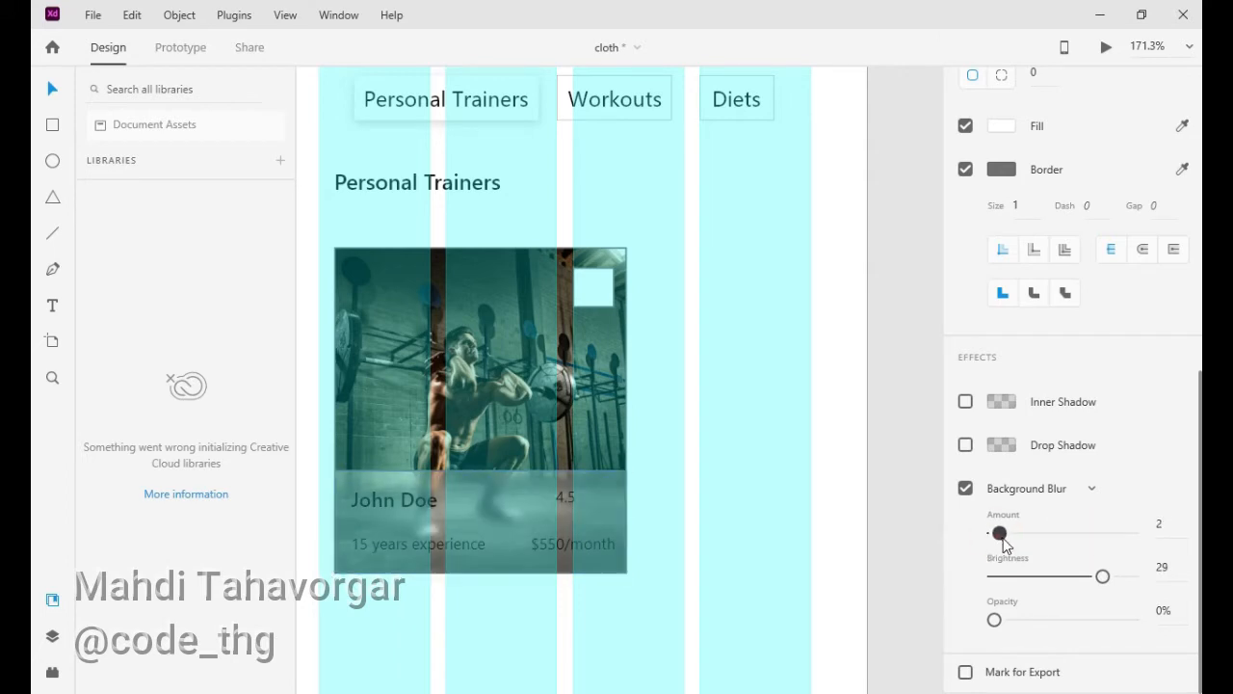
drag(1102, 576, 1093, 575)
Set the lower rectangle's corner radii to 20 at the top and 0 at the bottom, and remove its border.
scroll(1046, 433, up, 2)
click(1035, 168)
text(20)
click(1004, 169)
click(1136, 168)
text(0)
key(Tab)
text(0)
click(809, 291)
click(611, 491)
click(880, 449)
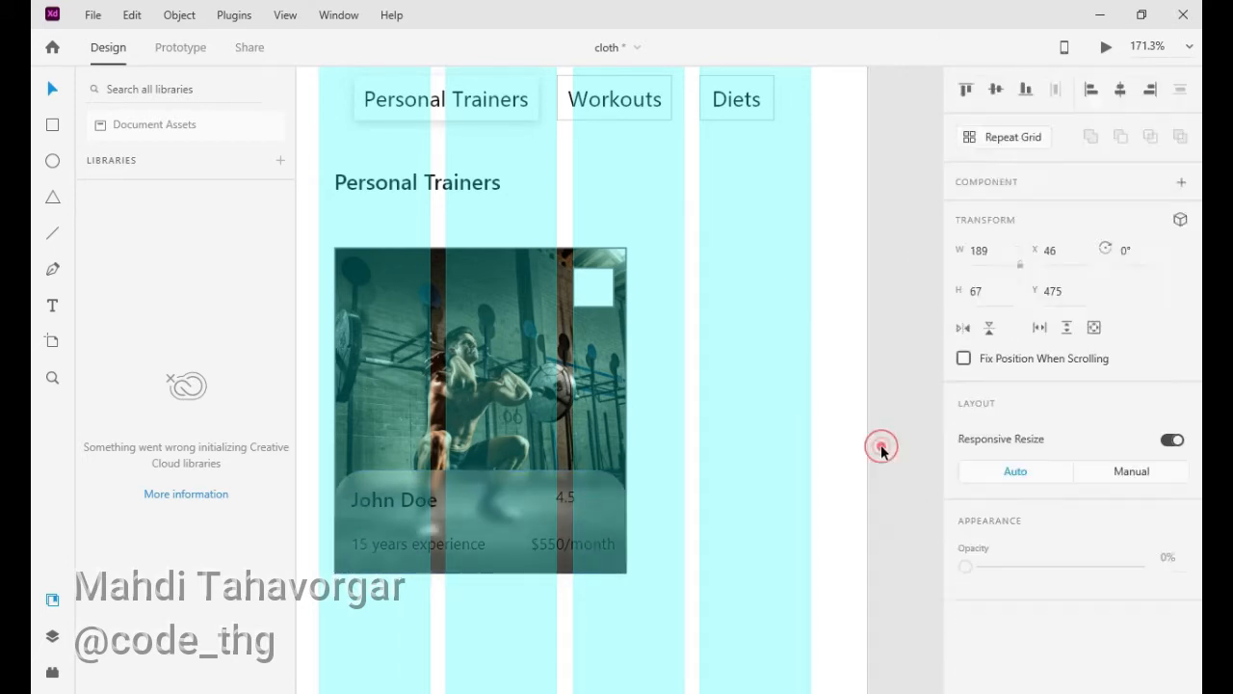
Recolour the trainer's name, experience, rating and price texts with the light grey swatch.
click(396, 501)
shift+click(396, 544)
shift+click(565, 544)
scroll(1006, 517, down, 1)
scroll(1006, 515, down, 4)
click(1005, 661)
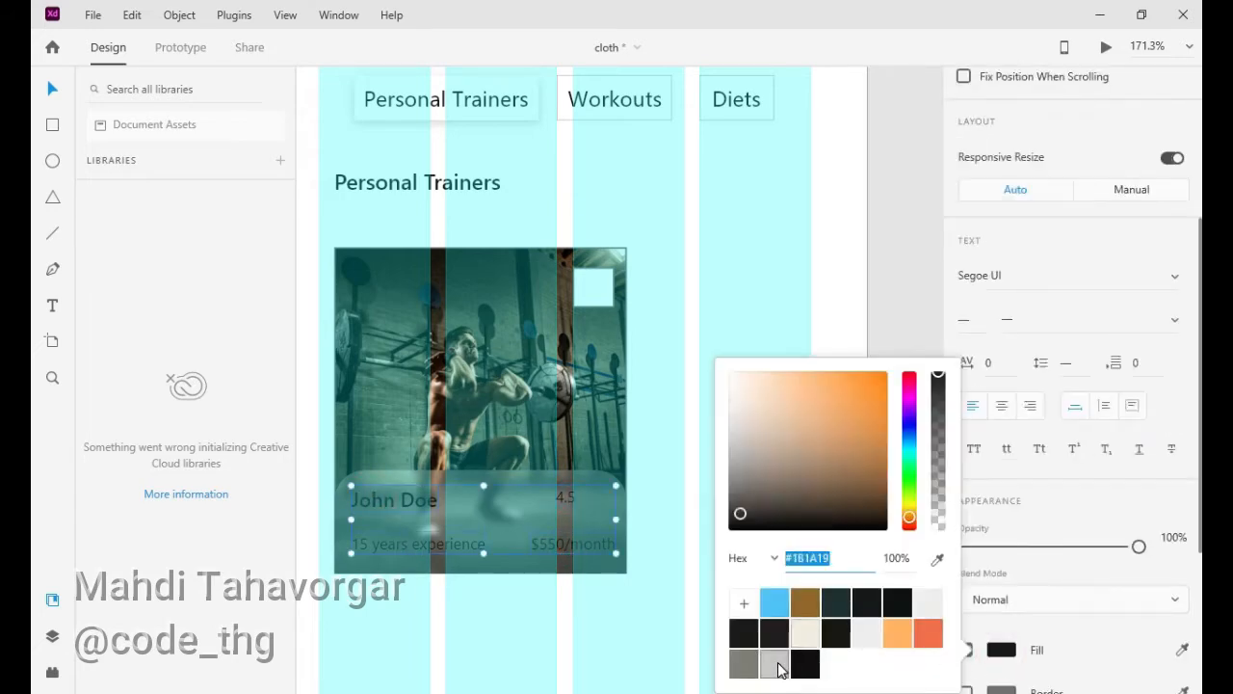
click(779, 664)
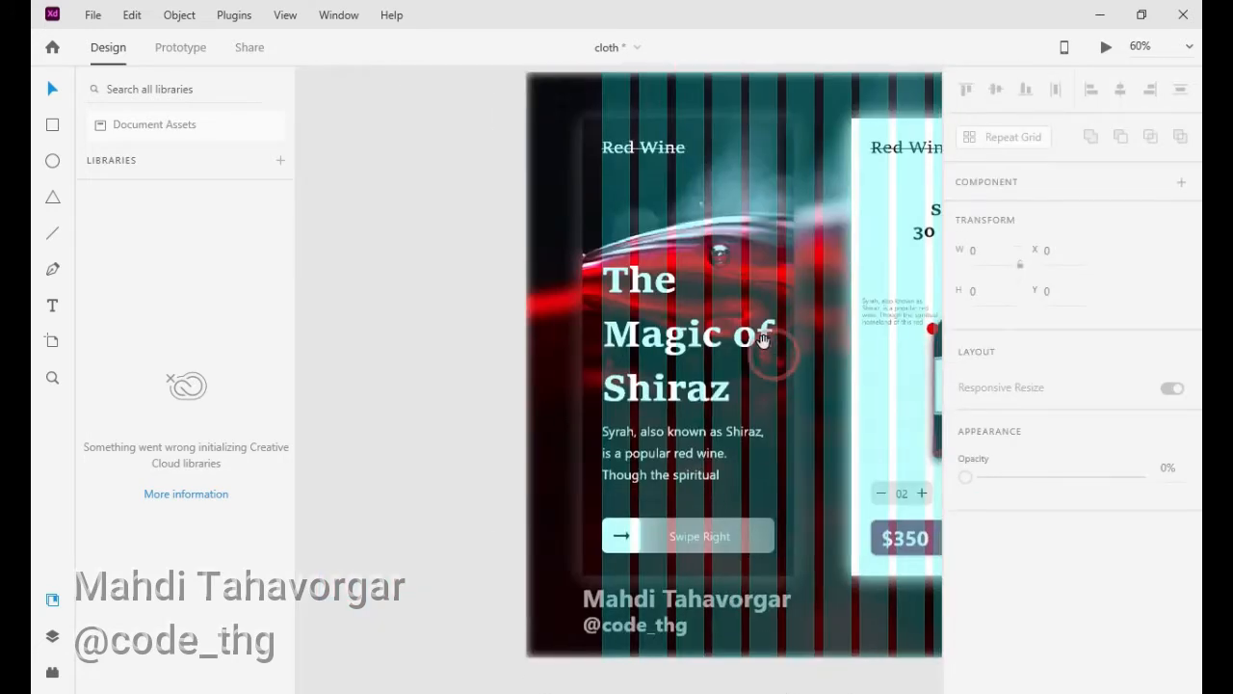
Copy the heart icon from another artboard into the card's small box, scale it to about 18 by 16 and centre it.
drag(763, 339, 652, 410)
scroll(768, 388, down, 4)
scroll(686, 377, up, 8)
click(659, 324)
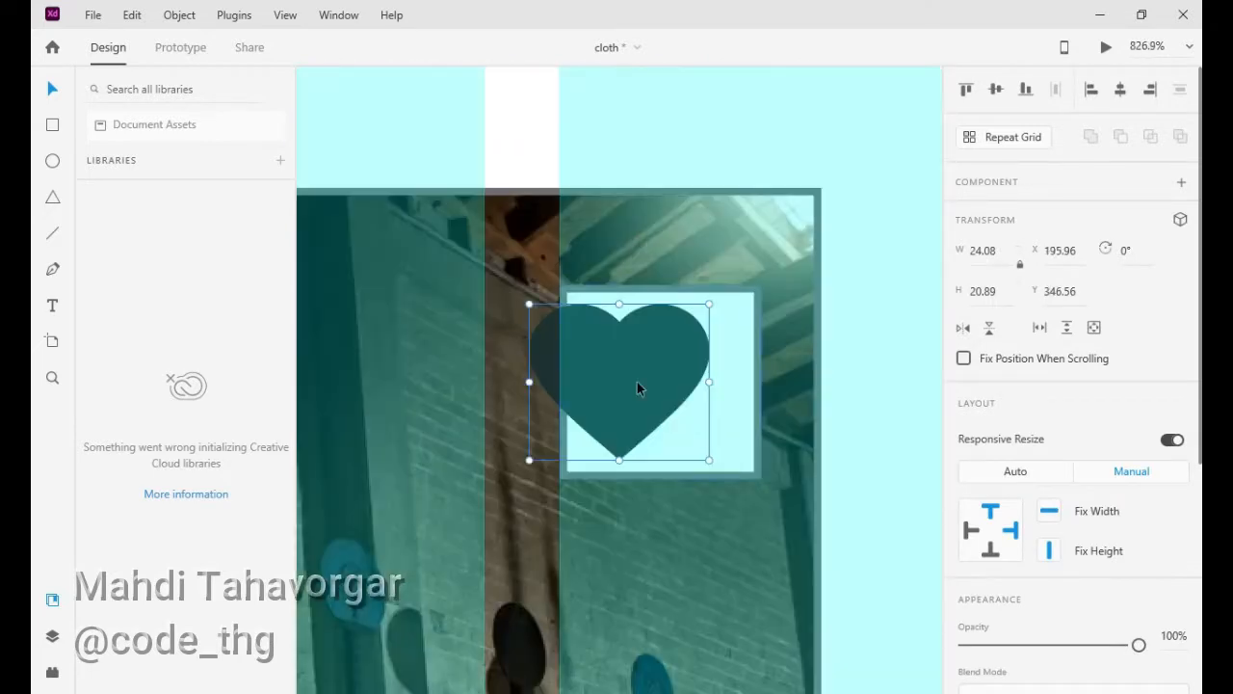
drag(637, 381, 683, 382)
drag(762, 303, 740, 323)
drag(699, 363, 688, 363)
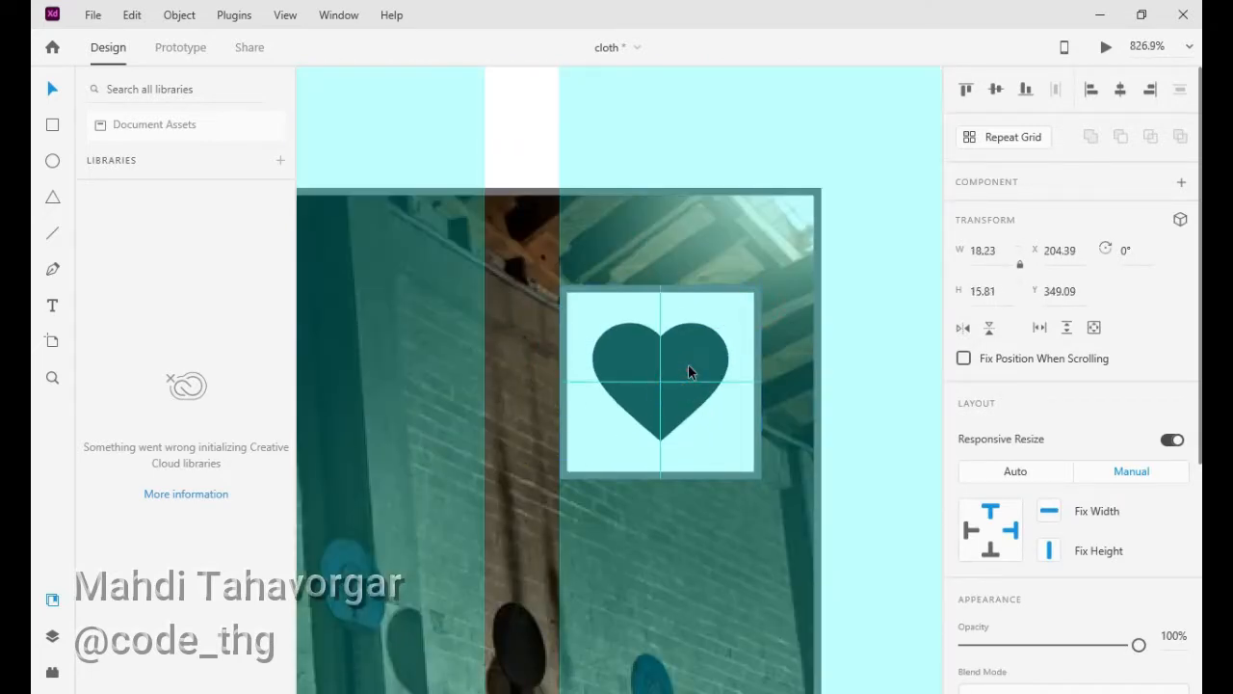
Remove the heart box's border, give it a background blur of amount 2, and round its corners with radius 100.
click(745, 309)
scroll(996, 479, down, 5)
click(966, 314)
click(966, 619)
scroll(992, 617, down, 2)
drag(1074, 531, 997, 533)
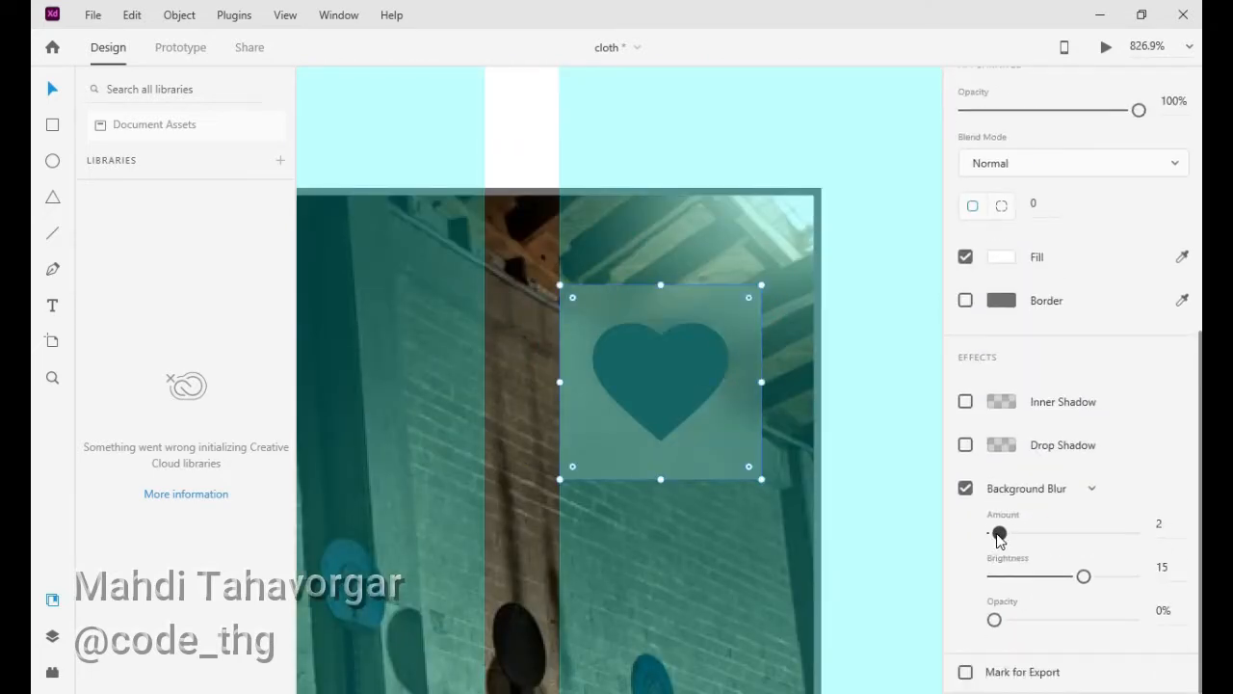
click(1043, 209)
text(100)
key(Return)
drag(676, 371, 677, 375)
scroll(485, 461, down, 8)
Change the heart icon's fill to white and nudge it down within its circle.
click(527, 454)
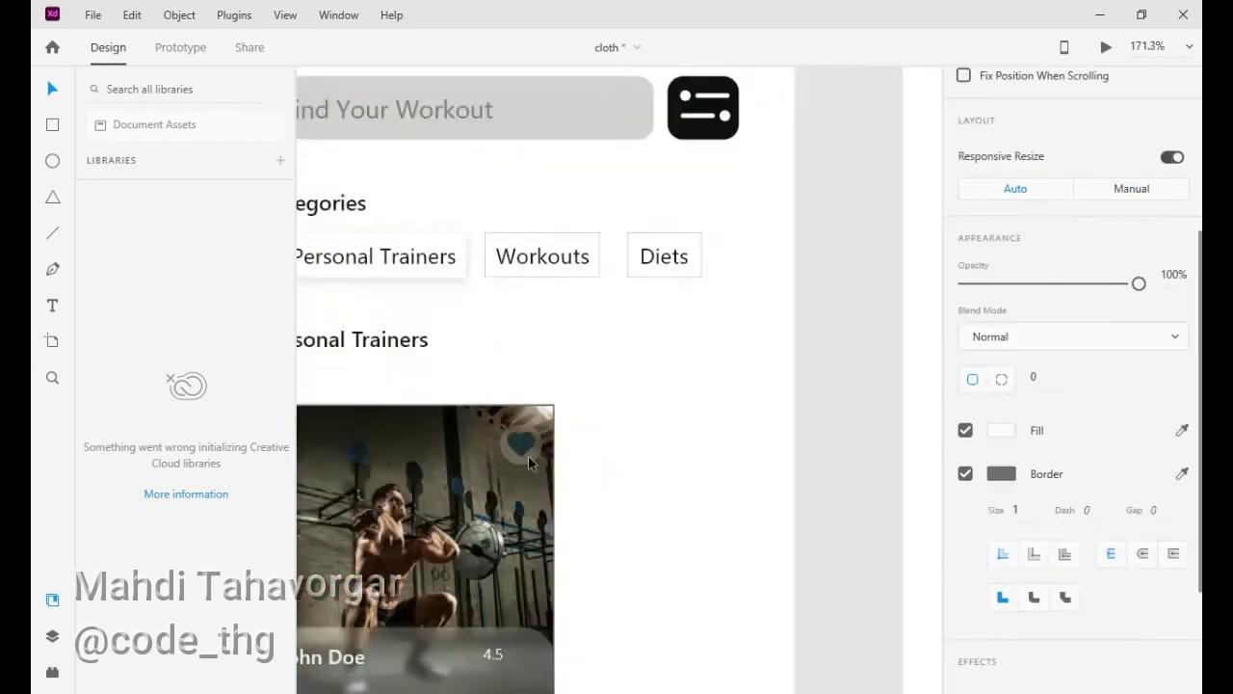
click(522, 446)
click(995, 463)
click(734, 334)
click(649, 488)
click(521, 446)
key(Down)
click(746, 407)
Extend the photo card's height to 232 and move the blurred panel with its texts down to the card's lower edge.
drag(462, 511, 644, 341)
scroll(644, 342, down, 3)
click(655, 364)
drag(603, 511, 604, 536)
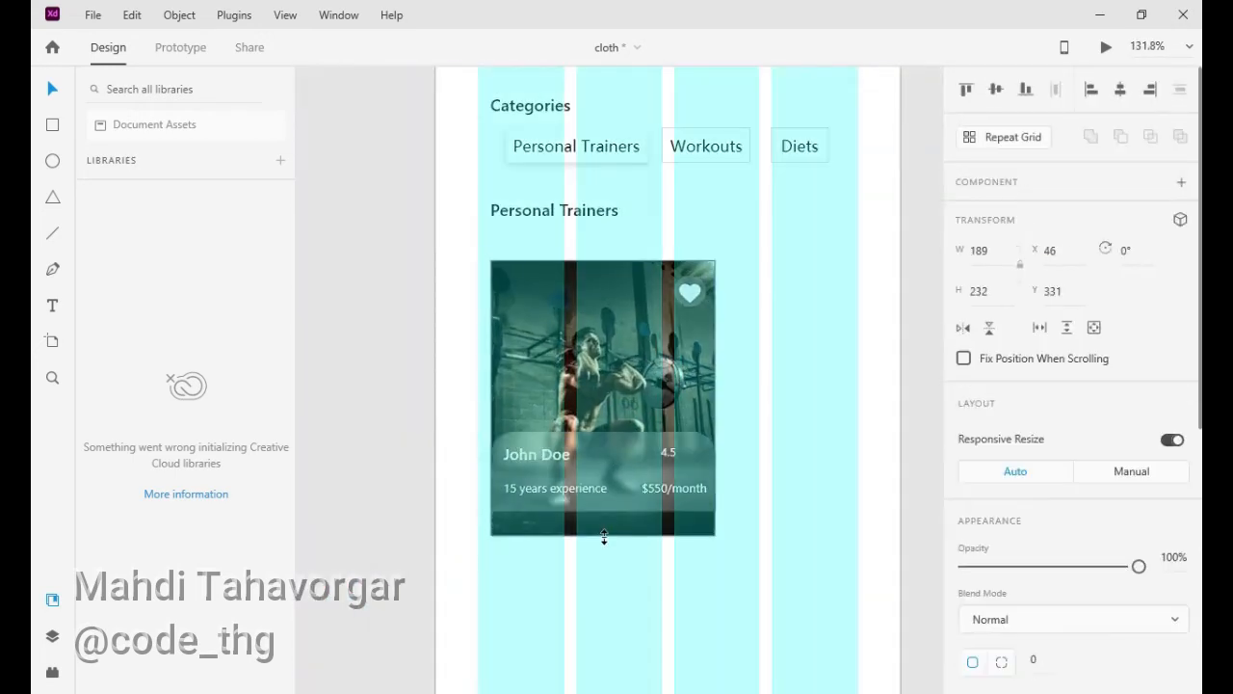
drag(398, 427, 724, 520)
shift+click(577, 409)
drag(608, 446, 608, 471)
click(785, 453)
Remove the photo card's border and round its corners with radius 10.
click(617, 376)
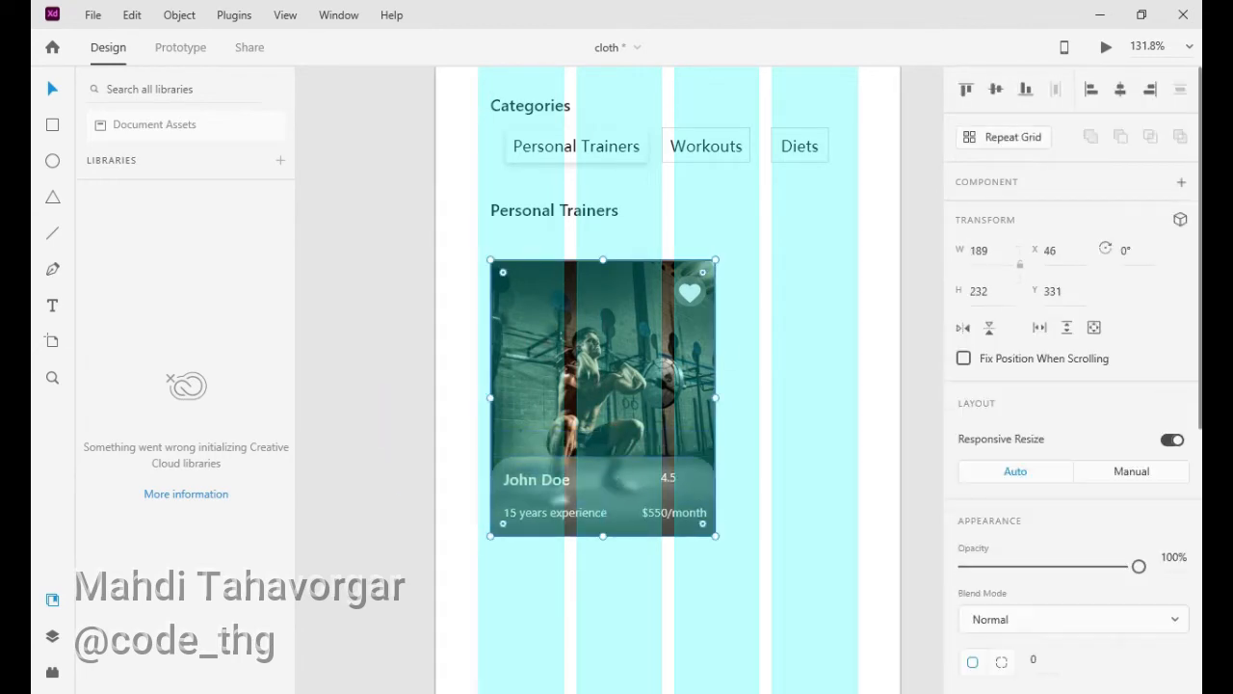
scroll(1011, 386, down, 4)
click(971, 304)
click(1034, 333)
text(20)
key(Return)
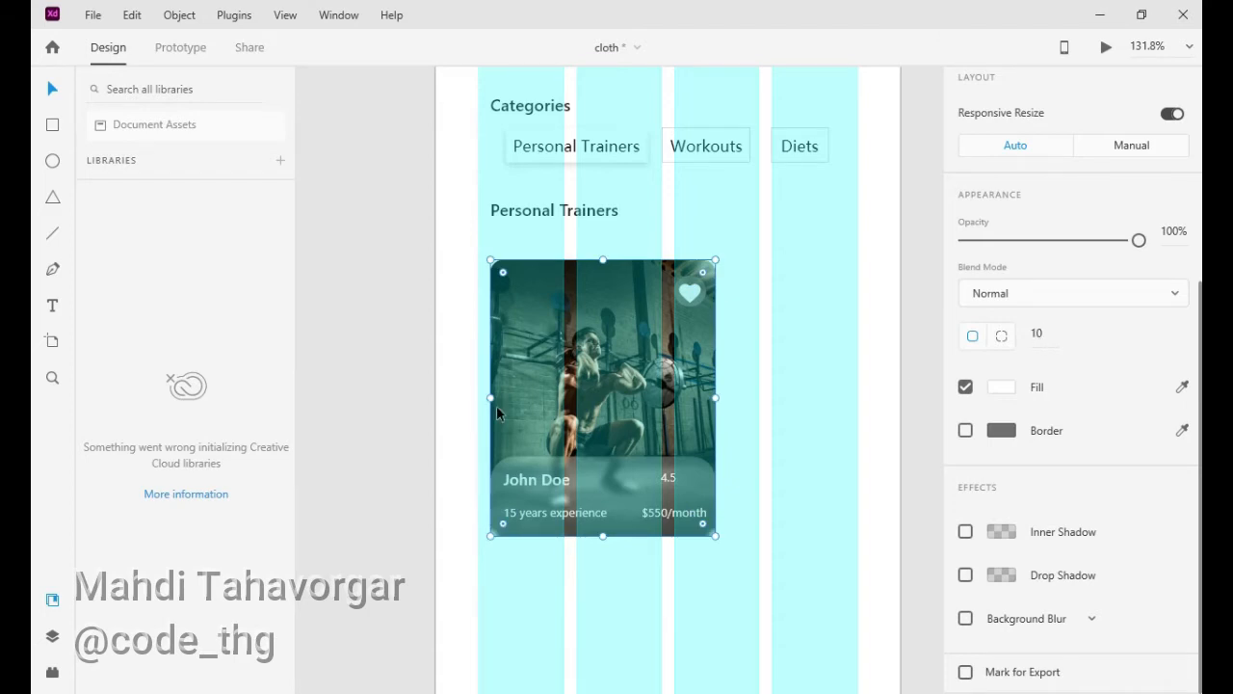
Set the two bottom corner radii of the blurred info panel to 10.
click(598, 556)
scroll(595, 536, up, 5)
click(636, 513)
scroll(1050, 386, down, 4)
click(1121, 283)
text(10)
click(1166, 285)
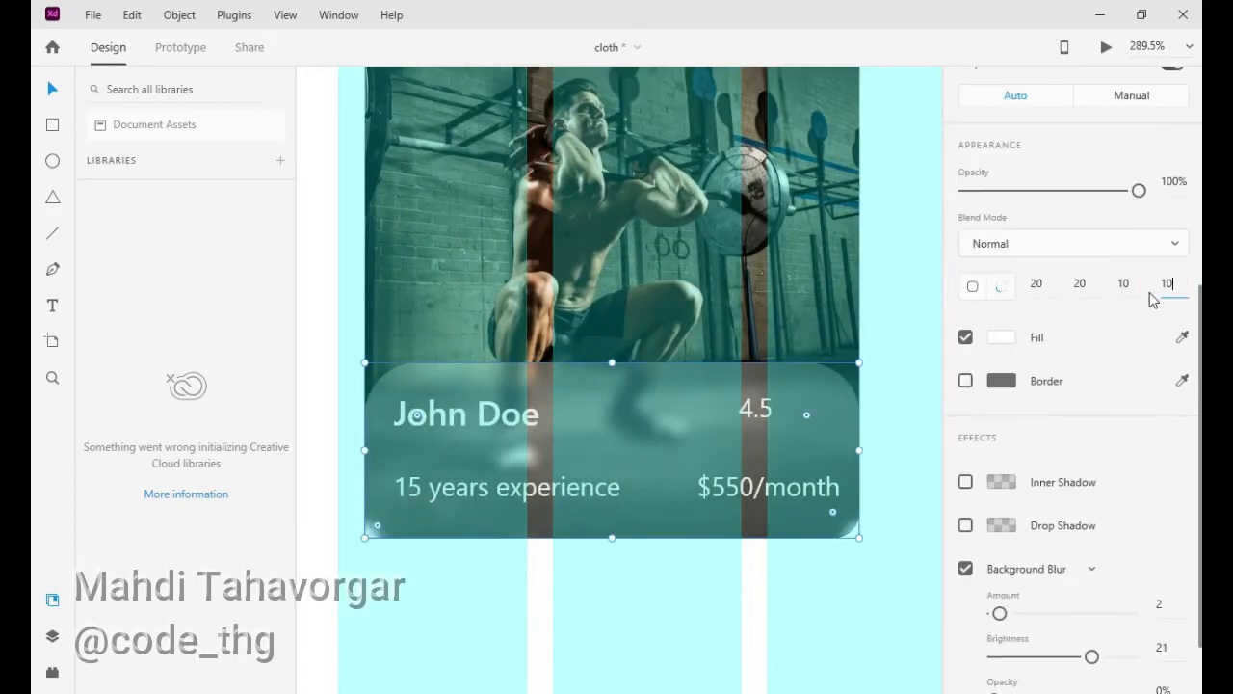
text(10)
click(317, 369)
click(608, 388)
click(903, 347)
Give the photo card a black drop shadow with 45% opacity.
scroll(902, 347, down, 5)
drag(903, 347, 621, 370)
click(510, 328)
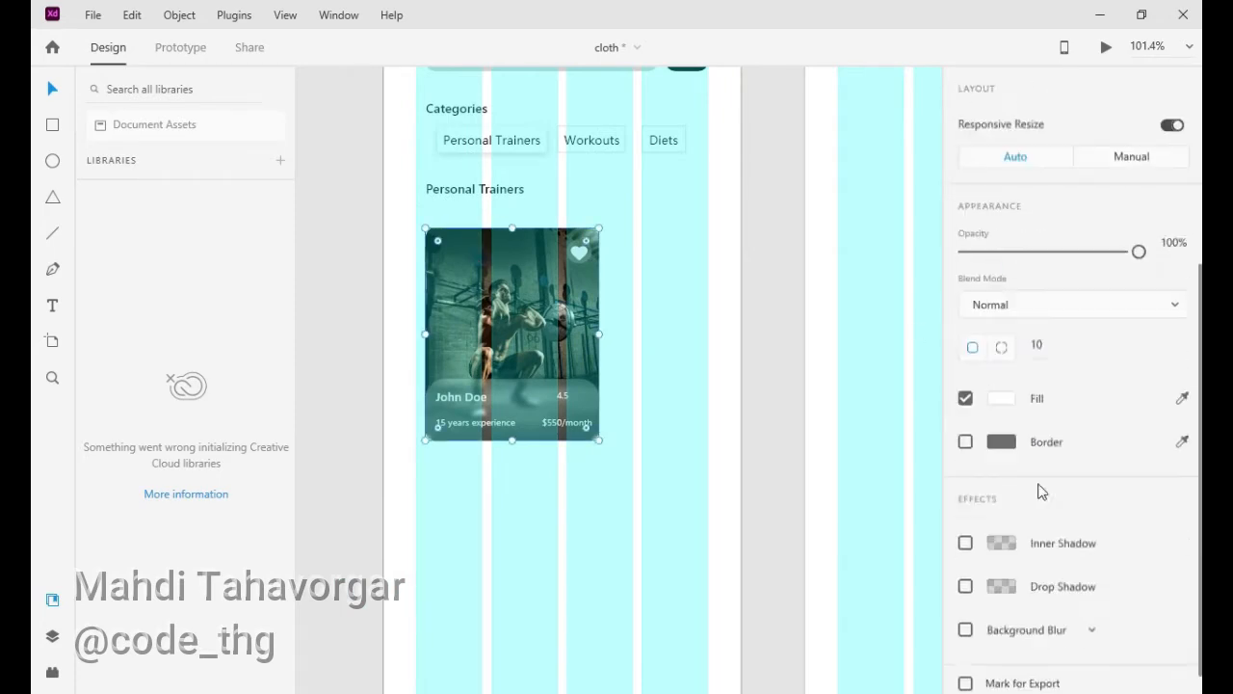
scroll(1091, 566, down, 3)
click(1000, 530)
drag(938, 525, 936, 453)
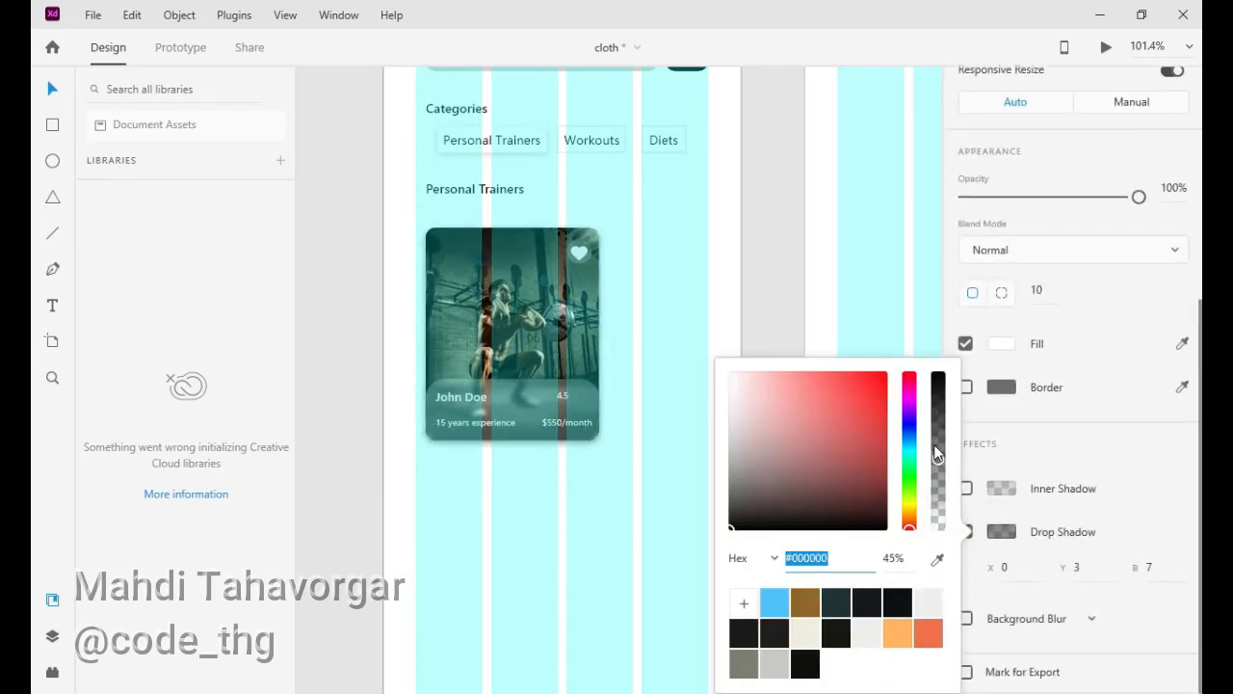
Set the photo card's drop shadow to a Y offset of 4 and a blur of 11.
click(1163, 568)
scroll(759, 363, down, 1)
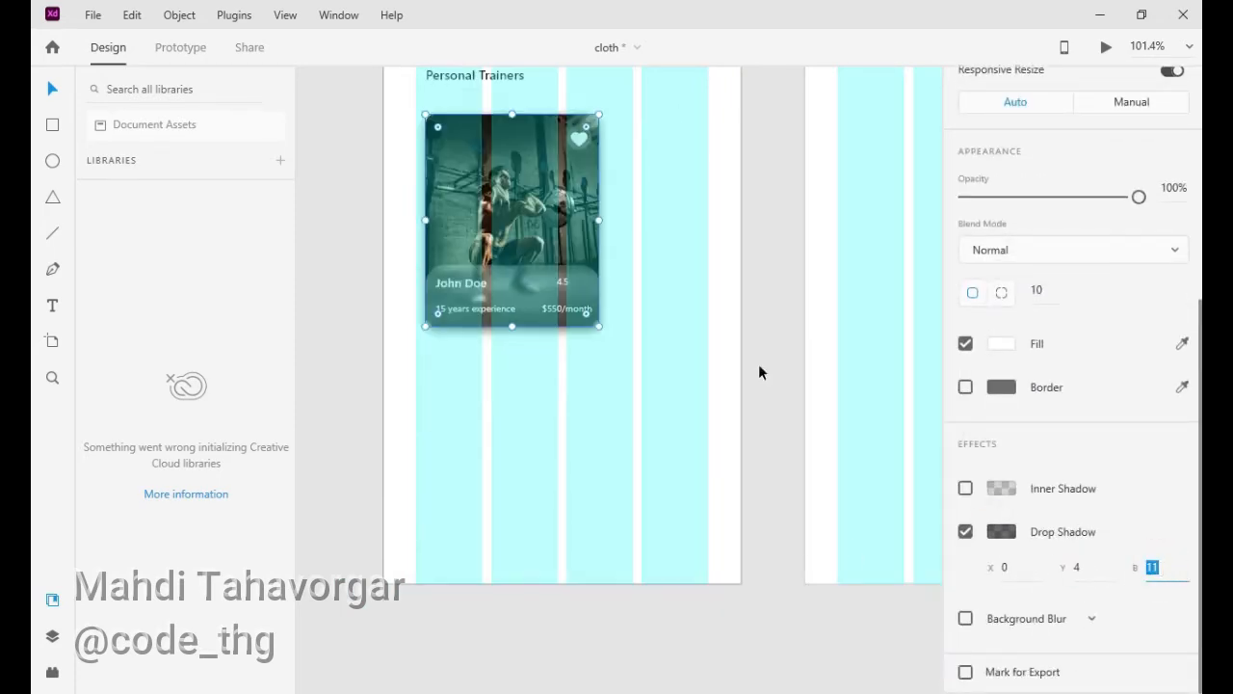
click(760, 363)
Move the Personal Trainers heading down so that it sits closer to the photo card.
scroll(796, 366, up, 2)
drag(469, 321, 468, 335)
drag(773, 232, 426, 300)
mouse_move(467, 271)
mouse_down()
mouse_move(468, 282)
mouse_move(467, 271)
mouse_up()
Add a "View All" text on the Personal Trainers heading row, at the far side from the heading.
drag(670, 323, 699, 338)
double_click(700, 338)
text(View All)
key(Escape)
Make the "View All" text grey at size 9 and align its end with the last grid column's outer edge.
scroll(955, 507, down, 5)
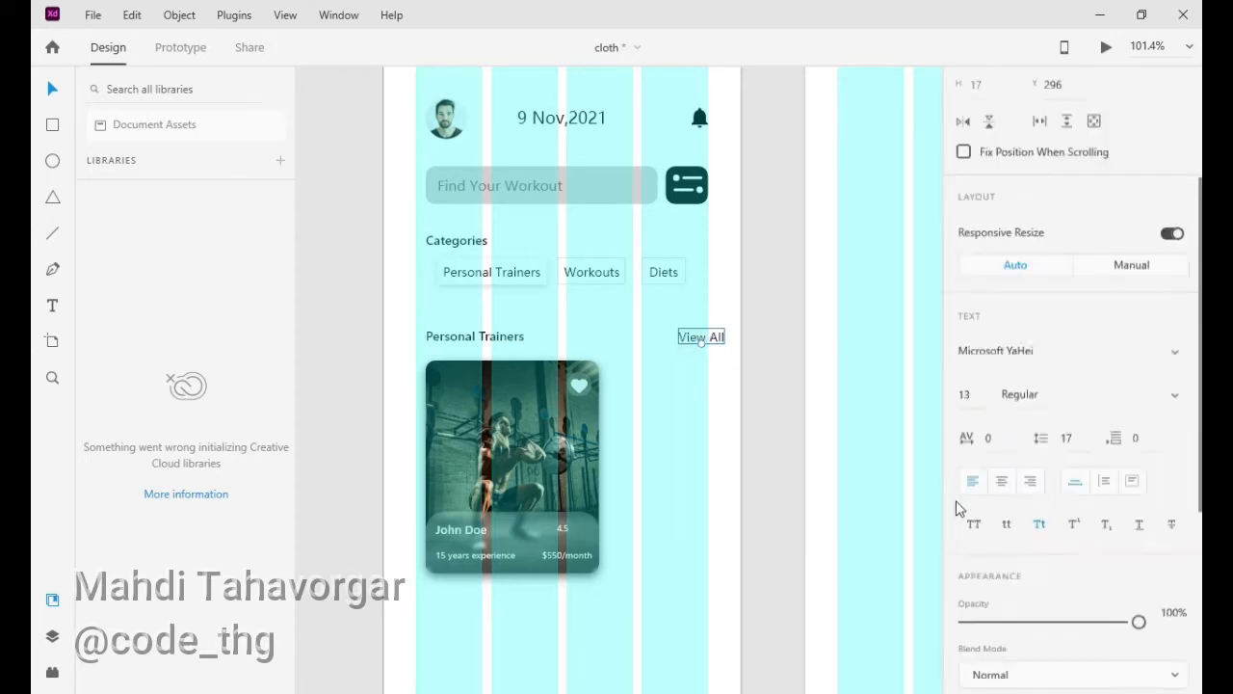
click(997, 455)
click(737, 591)
key(Escape)
click(982, 131)
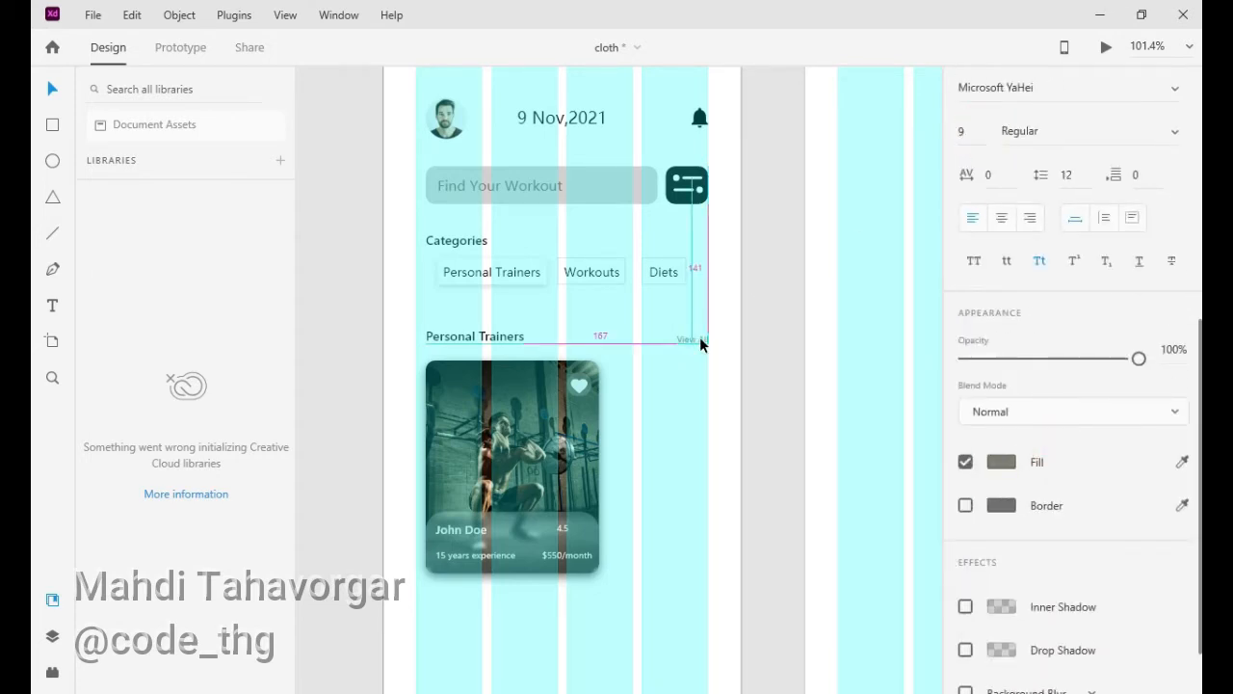
drag(699, 337, 699, 337)
click(761, 346)
Shorten both phone artboards together to a height of 734.
scroll(761, 346, down, 3)
click(823, 482)
shift+click(613, 564)
drag(770, 603, 772, 566)
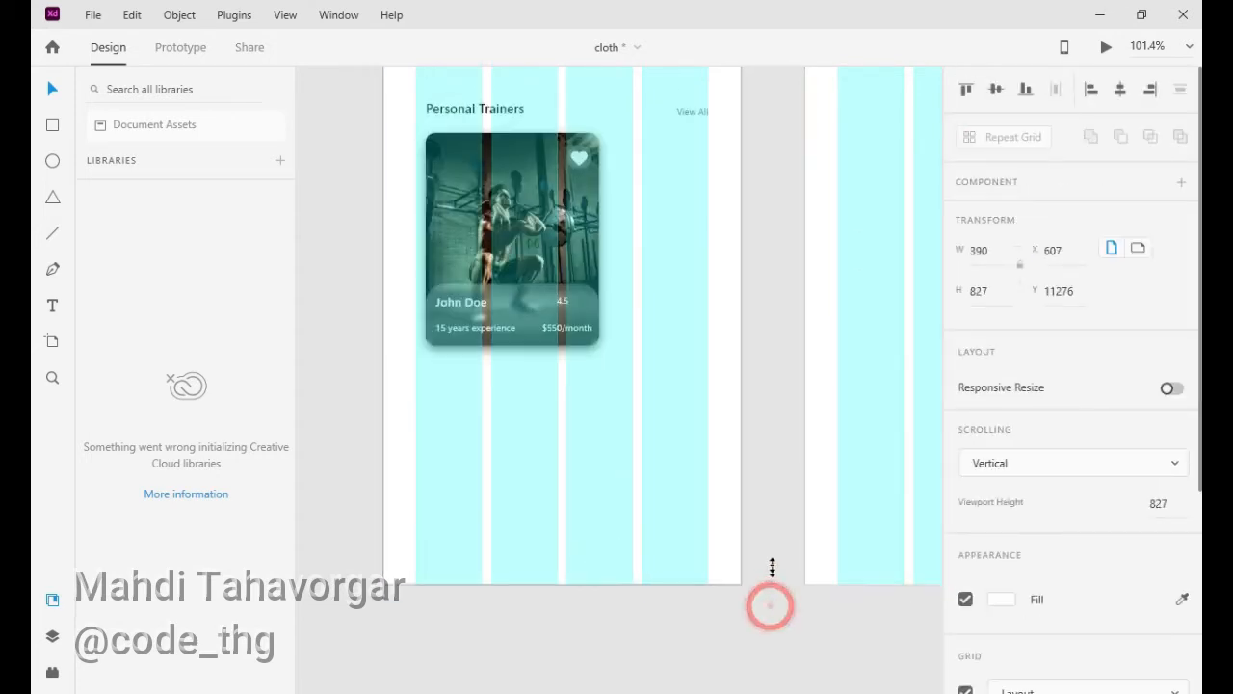
scroll(756, 565, up, 5)
click(775, 398)
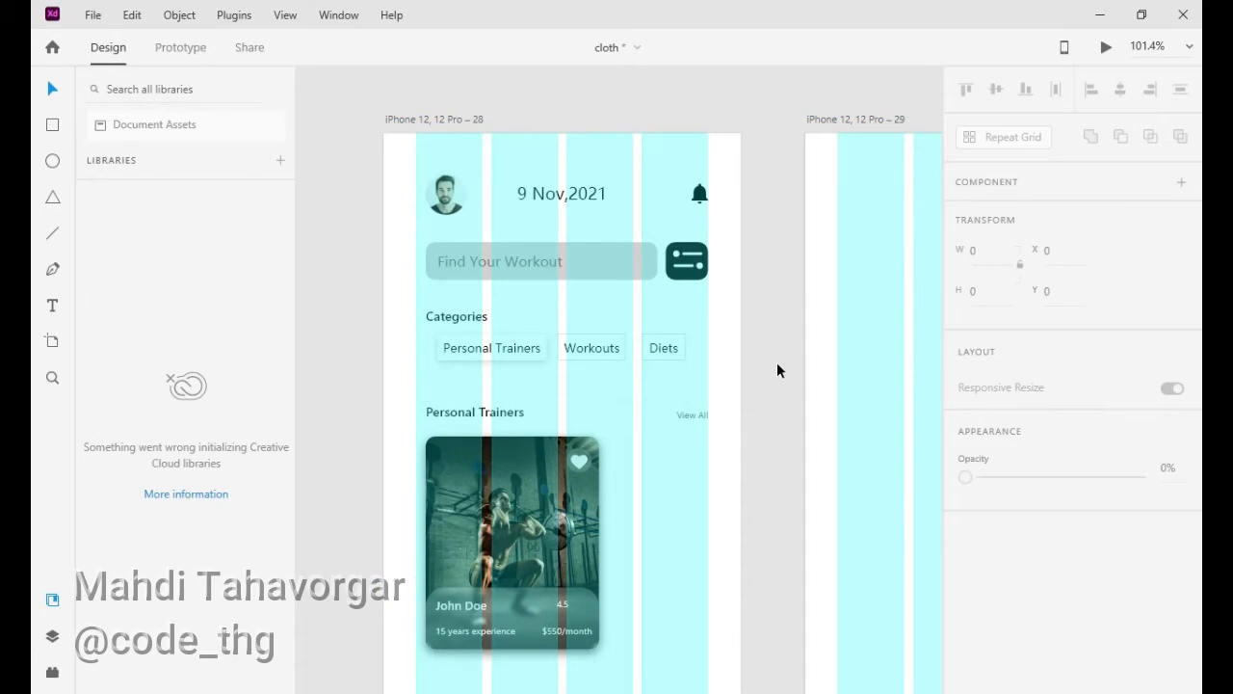
Shorten the upper line of the filter icon and make both of its lines thinner.
scroll(704, 252, up, 5)
click(635, 258)
drag(681, 258, 667, 258)
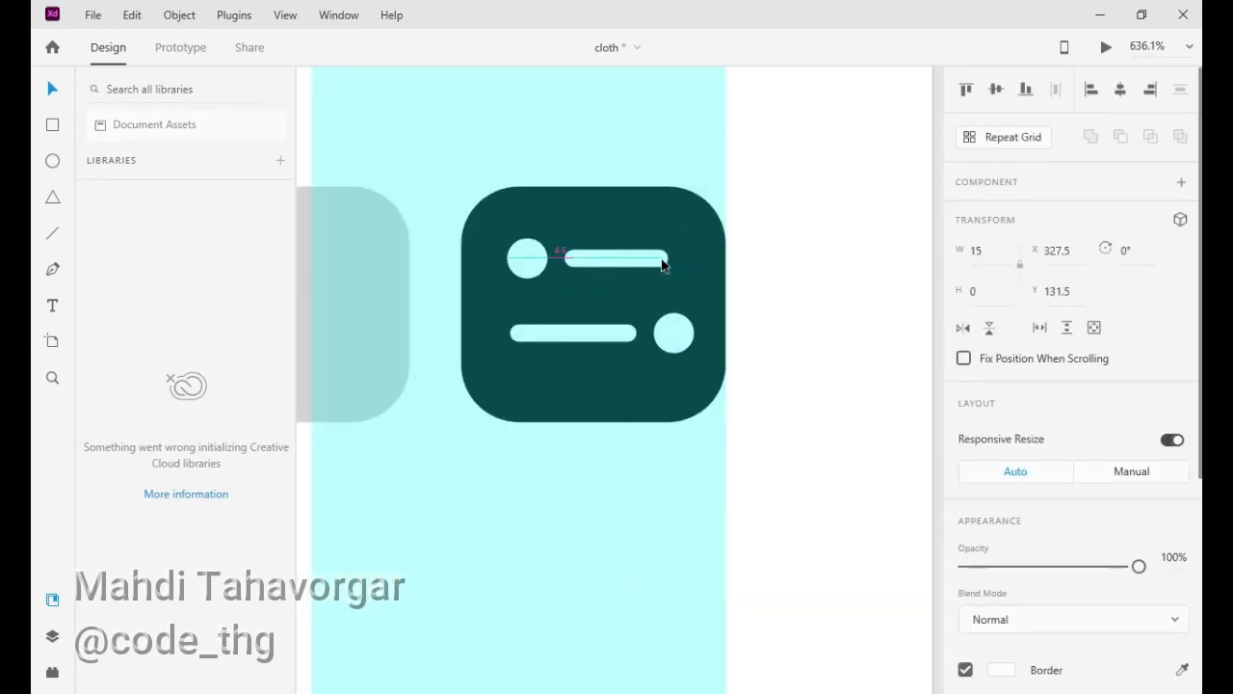
shift+click(593, 333)
scroll(951, 419, down, 4)
click(1010, 381)
Resize both filter icon circles to 5 by 5 and reposition them beside their lines.
click(527, 258)
shift+click(683, 337)
scroll(959, 337, up, 3)
click(979, 250)
text(5)
key(Return)
click(533, 260)
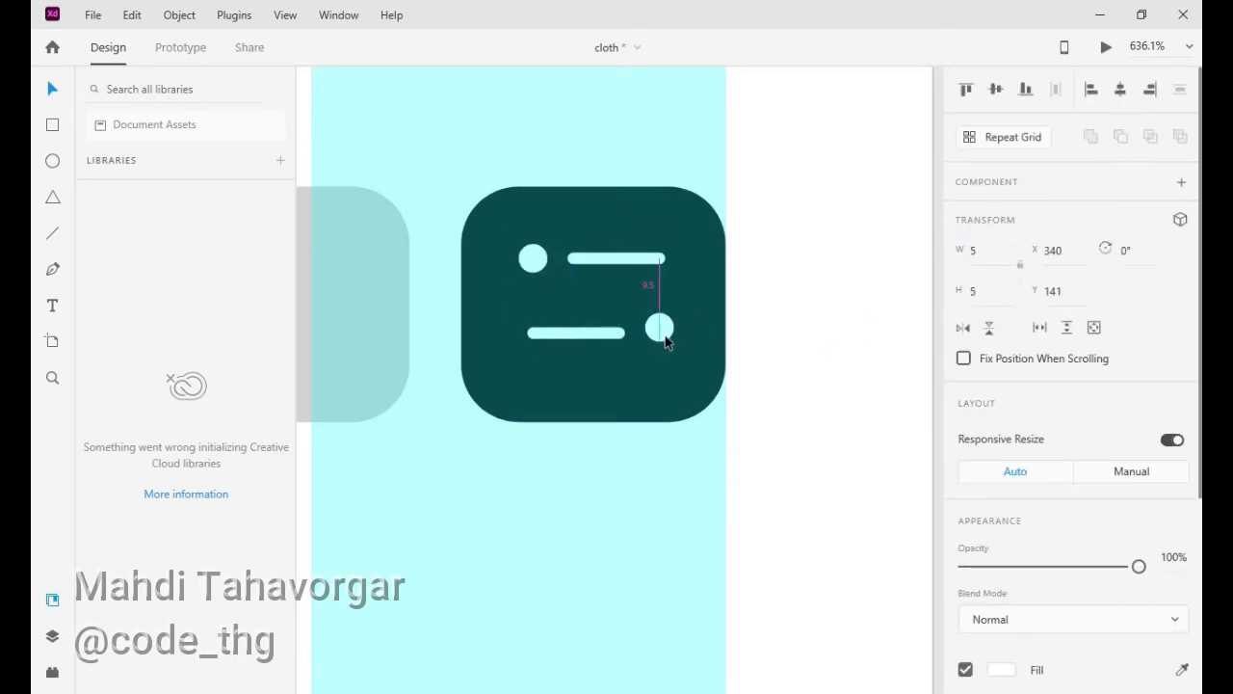
Move the filter icon's circles and lines together to the centre of the dark button.
click(794, 320)
scroll(568, 400, down, 8)
drag(501, 444, 738, 377)
scroll(777, 316, up, 10)
click(511, 235)
shift+click(626, 235)
drag(613, 244, 600, 264)
scroll(510, 380, down, 6)
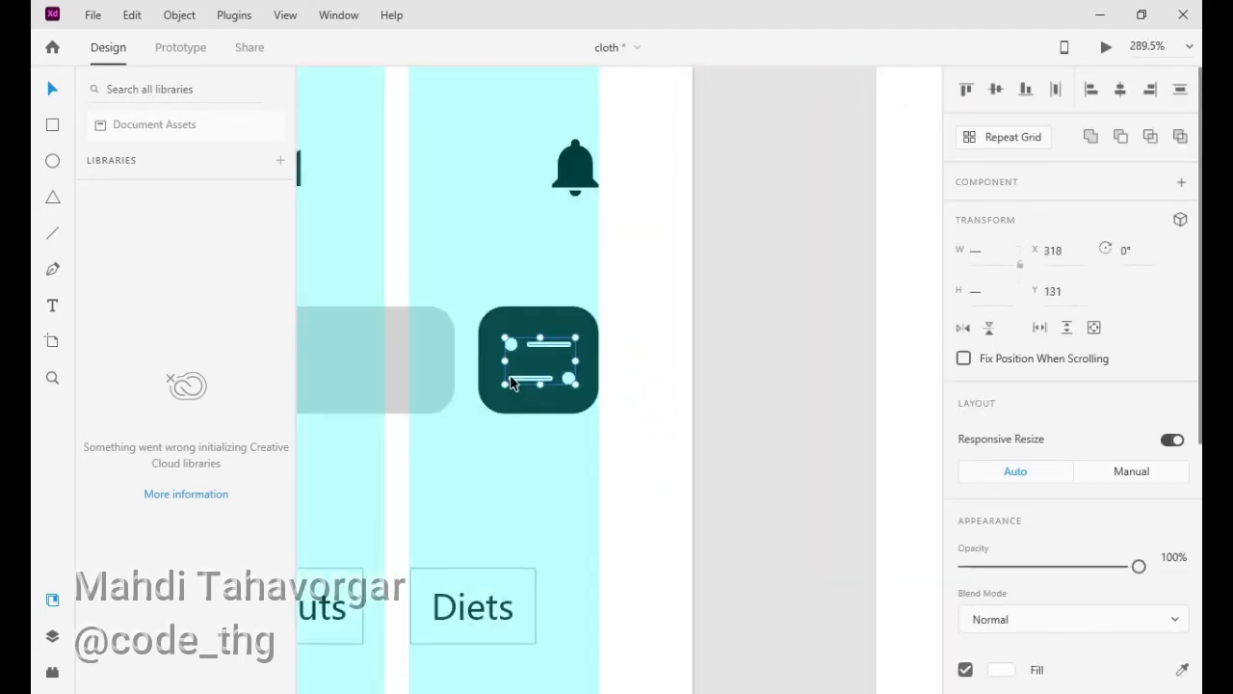
Make the trainer photo card a component and place a shorter copy of it beside the original.
scroll(511, 382, down, 5)
scroll(578, 246, down, 2)
drag(357, 196, 743, 310)
right_click(545, 303)
click(572, 304)
drag(704, 196, 703, 248)
mouse_move(790, 329)
mouse_down()
mouse_move(772, 331)
mouse_move(786, 331)
mouse_up()
click(766, 188)
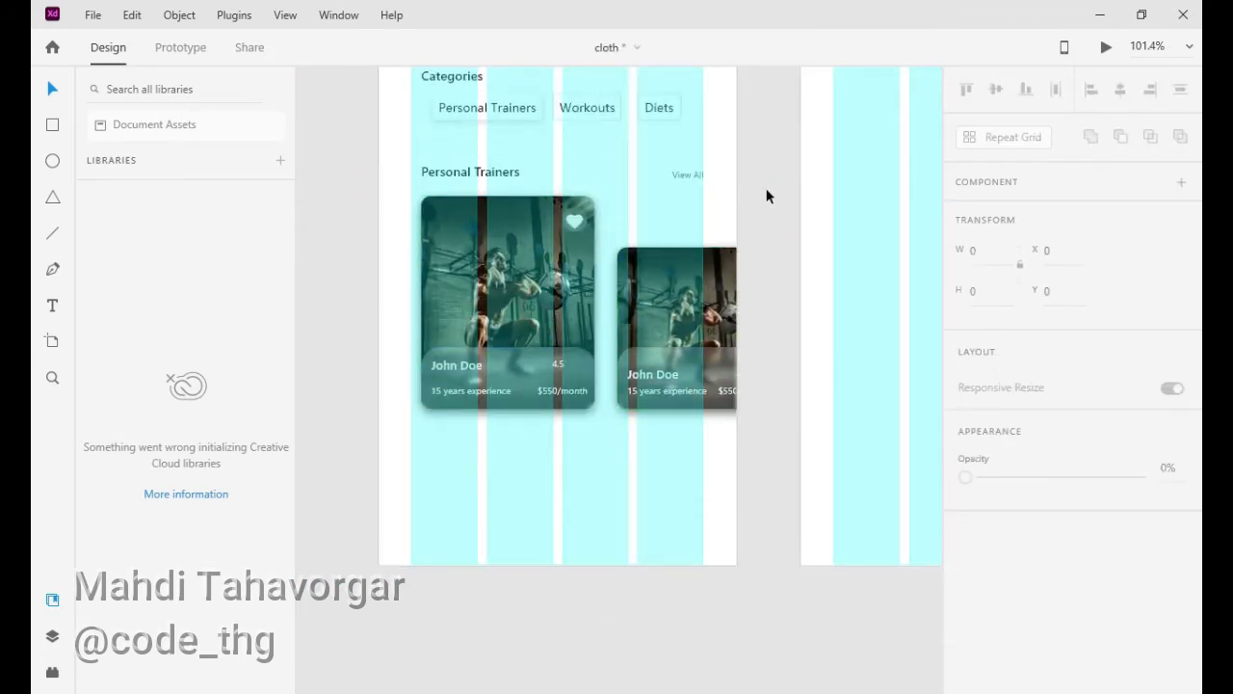
Shift the copied card outward and enlarge the first trainer card in width and height.
drag(708, 300, 756, 300)
click(558, 293)
drag(594, 302, 618, 300)
drag(518, 410, 519, 428)
Align the second card's lower edge with the first card and extend its height to 222.
click(680, 337)
drag(666, 337, 649, 352)
drag(738, 248, 738, 226)
click(772, 188)
click(738, 261)
click(787, 191)
Remove the drop shadow from the second trainer card's photo.
click(713, 309)
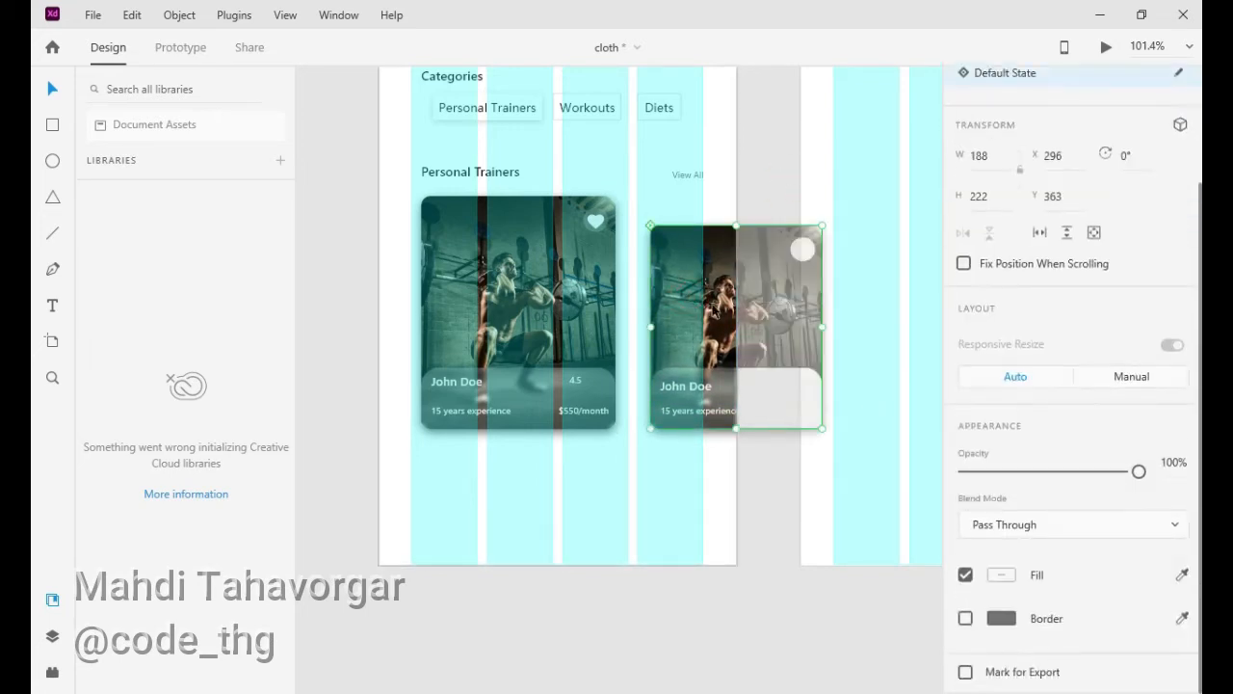
double_click(713, 308)
click(965, 531)
click(836, 529)
Draw a full-width rectangle about 80 high along the home artboard's lower edge.
scroll(529, 563, up, 1)
click(52, 125)
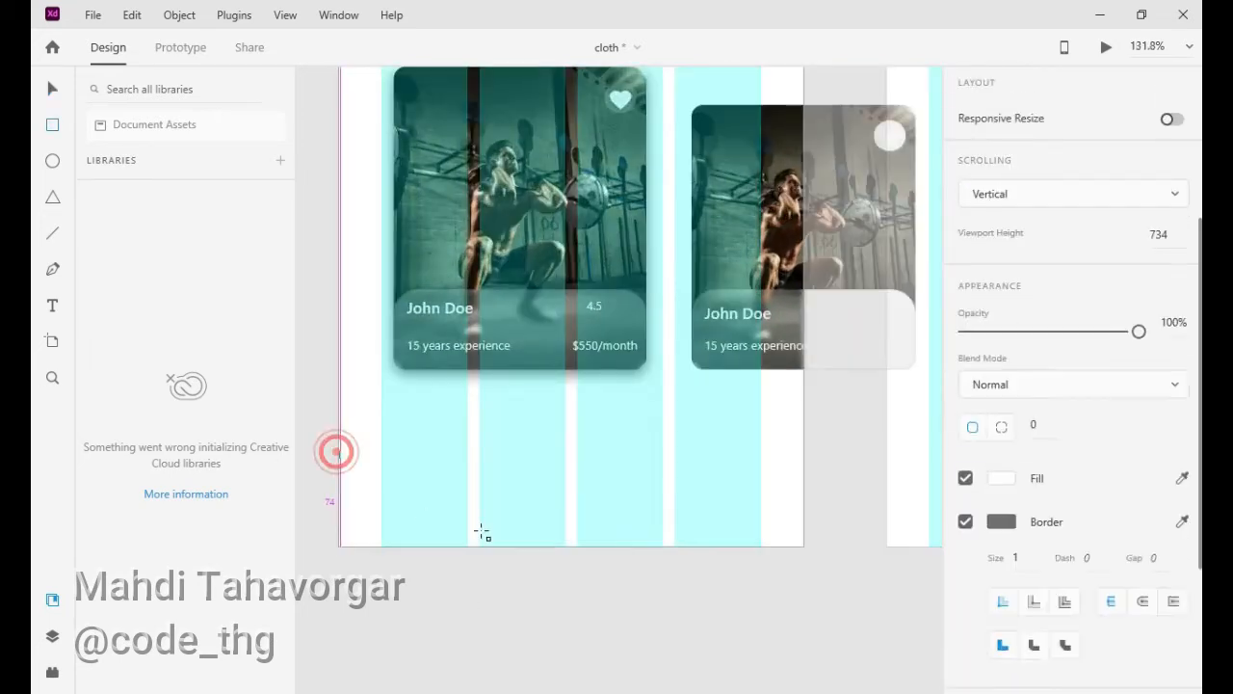
drag(336, 450, 804, 546)
Remove the bottom bar's border and give it a drop shadow with Y offset -2 and blur 2.
double_click(769, 396)
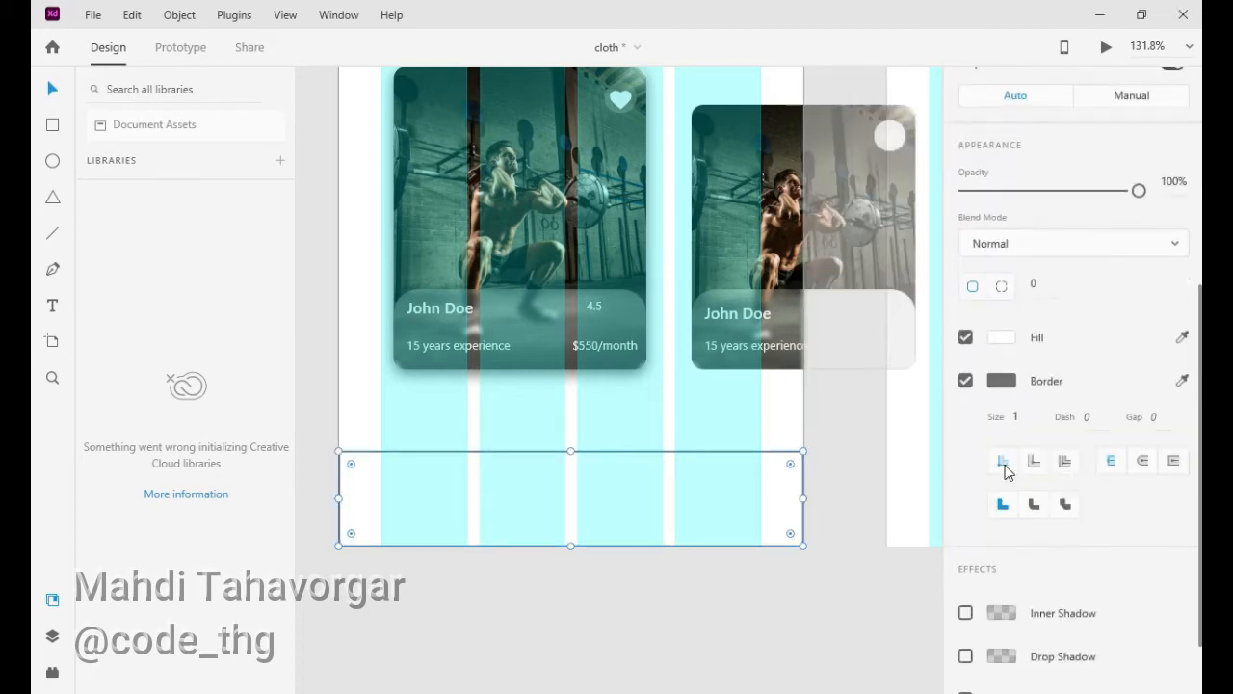
click(965, 576)
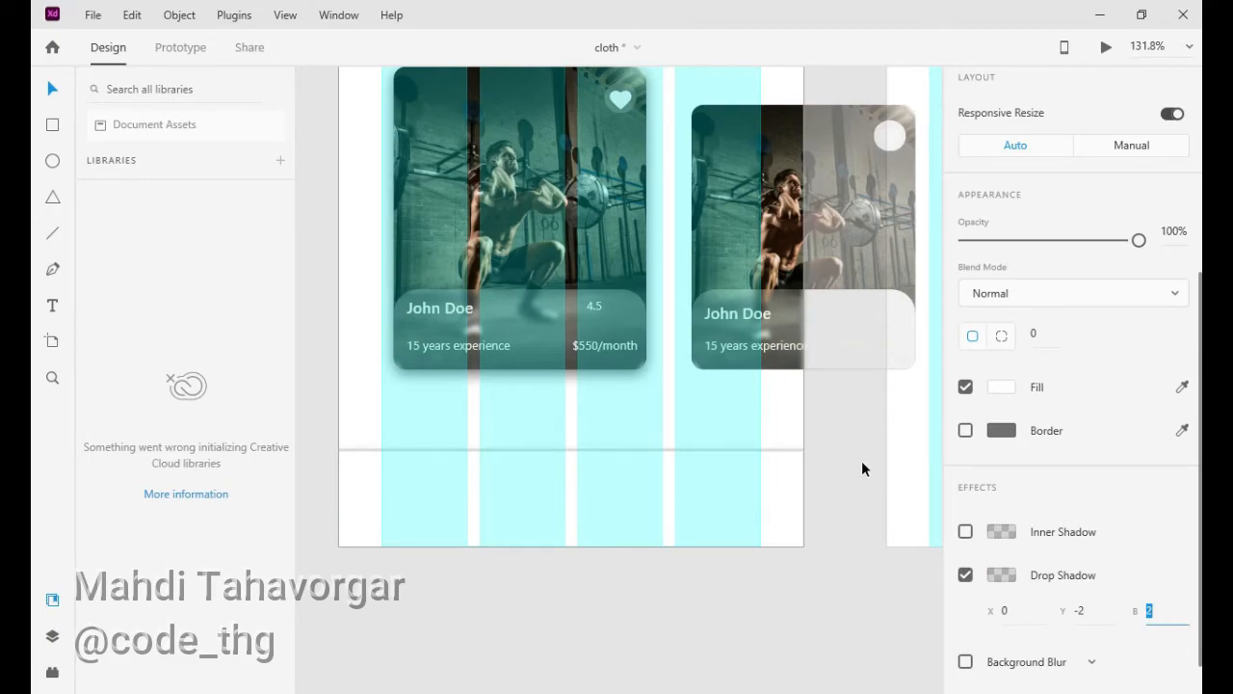
click(826, 546)
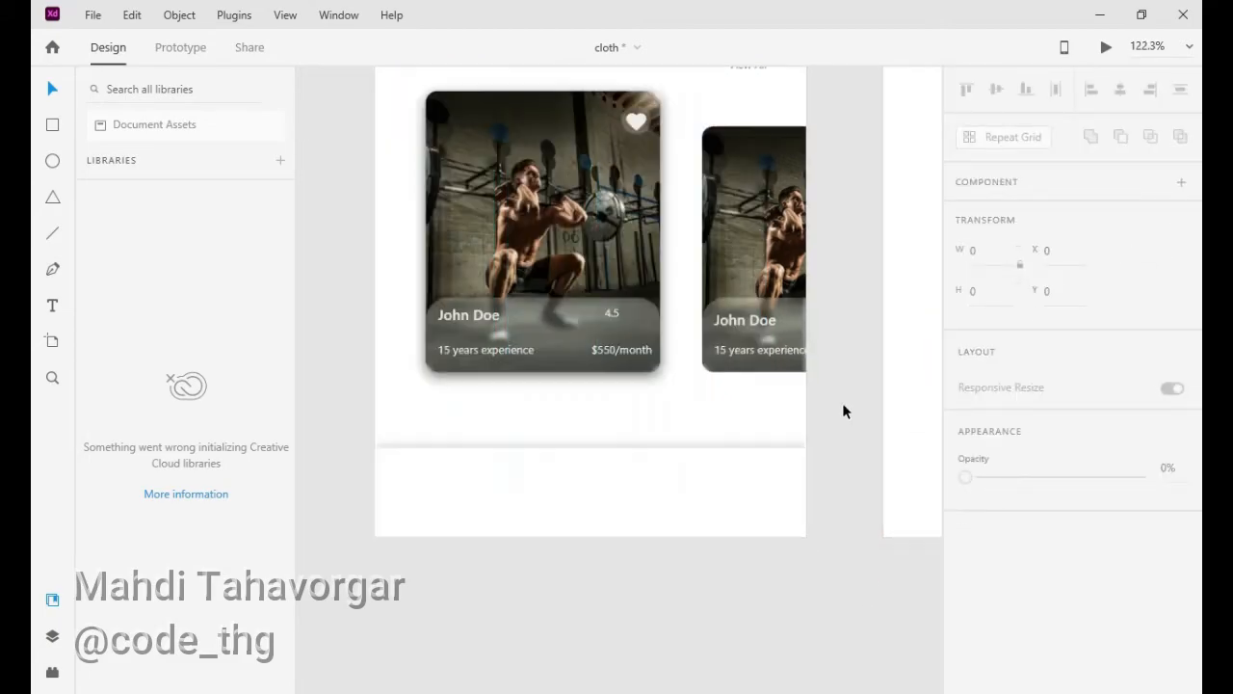
Copy the Home, Liked, Explore and More items from the dark navigation bar on another artboard.
scroll(845, 409, down, 10)
drag(871, 381, 639, 630)
drag(848, 448, 548, 471)
drag(548, 164, 622, 394)
drag(501, 217, 754, 385)
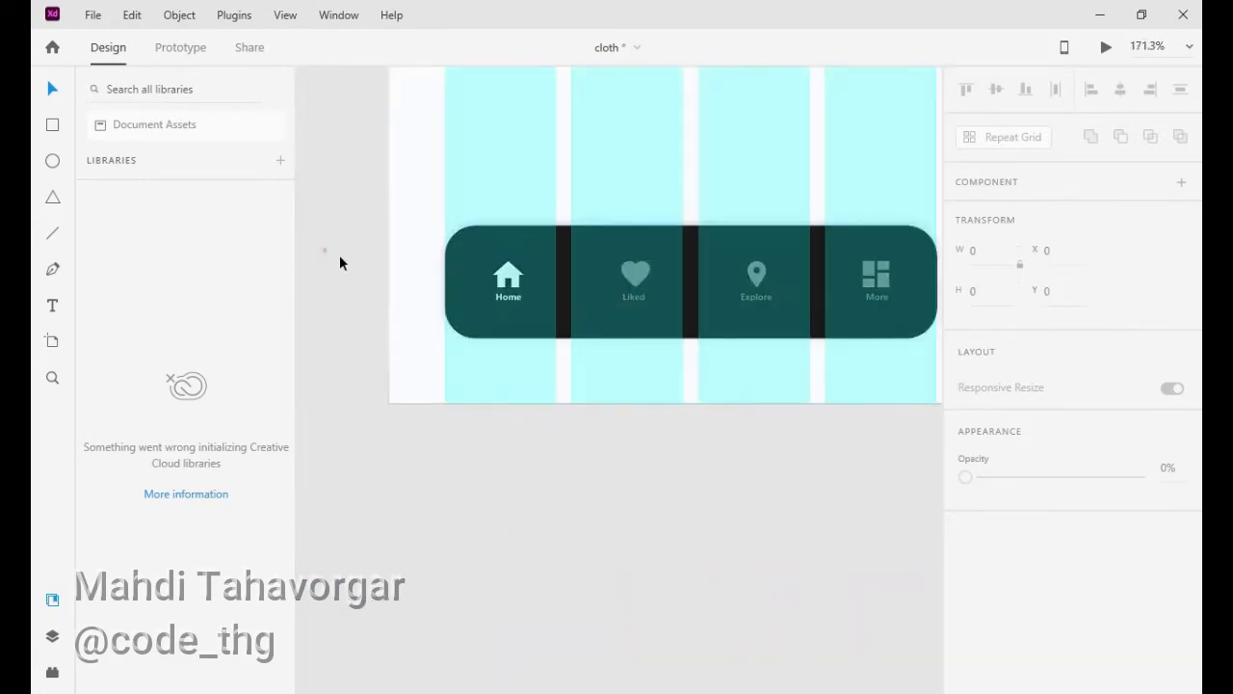
click(856, 242)
scroll(748, 561, down, 8)
drag(749, 562, 603, 518)
scroll(603, 510, up, 7)
Paste the navigation items on the home screen and position them inside the white bottom bar.
key(ctrl+v)
drag(585, 377, 616, 358)
scroll(665, 429, up, 2)
drag(666, 429, 638, 512)
click(638, 520)
Colour the Home navigation item dark and the Liked, Explore and More items grey #7F7F74.
drag(888, 382, 434, 438)
shift+click(898, 419)
scroll(1023, 491, down, 3)
click(1001, 388)
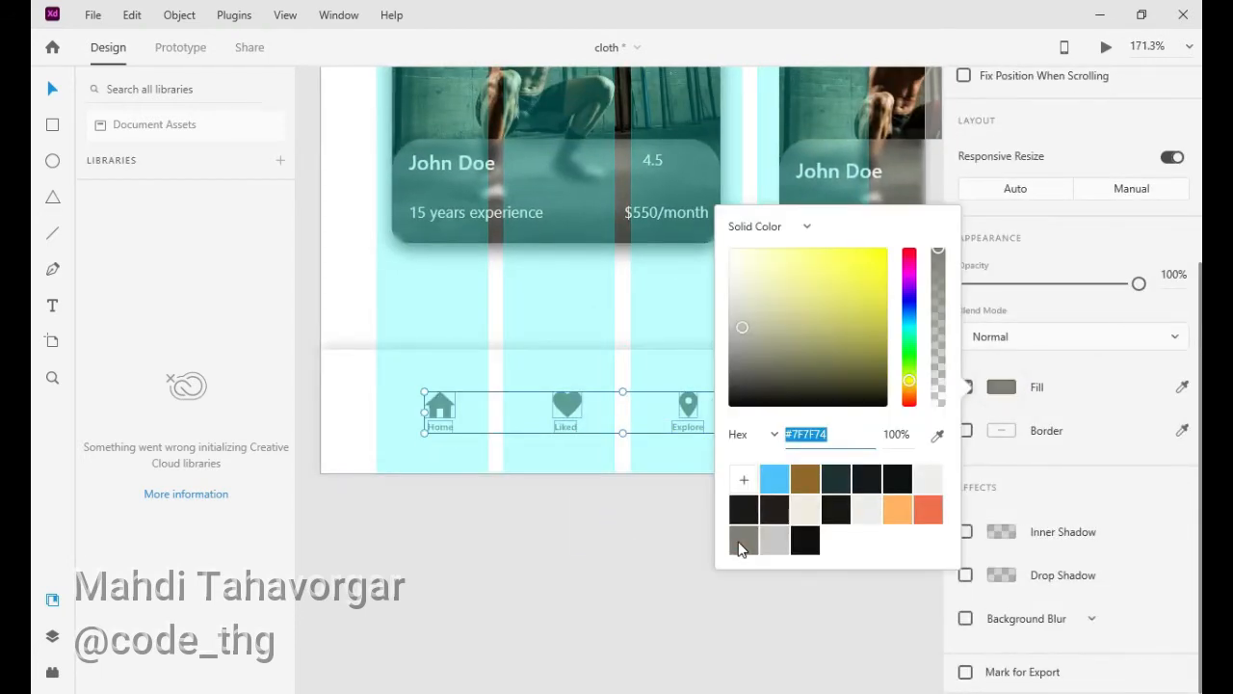
key(ctrl+z)
click(584, 504)
drag(933, 393, 559, 441)
shift+click(604, 454)
click(1002, 671)
click(736, 661)
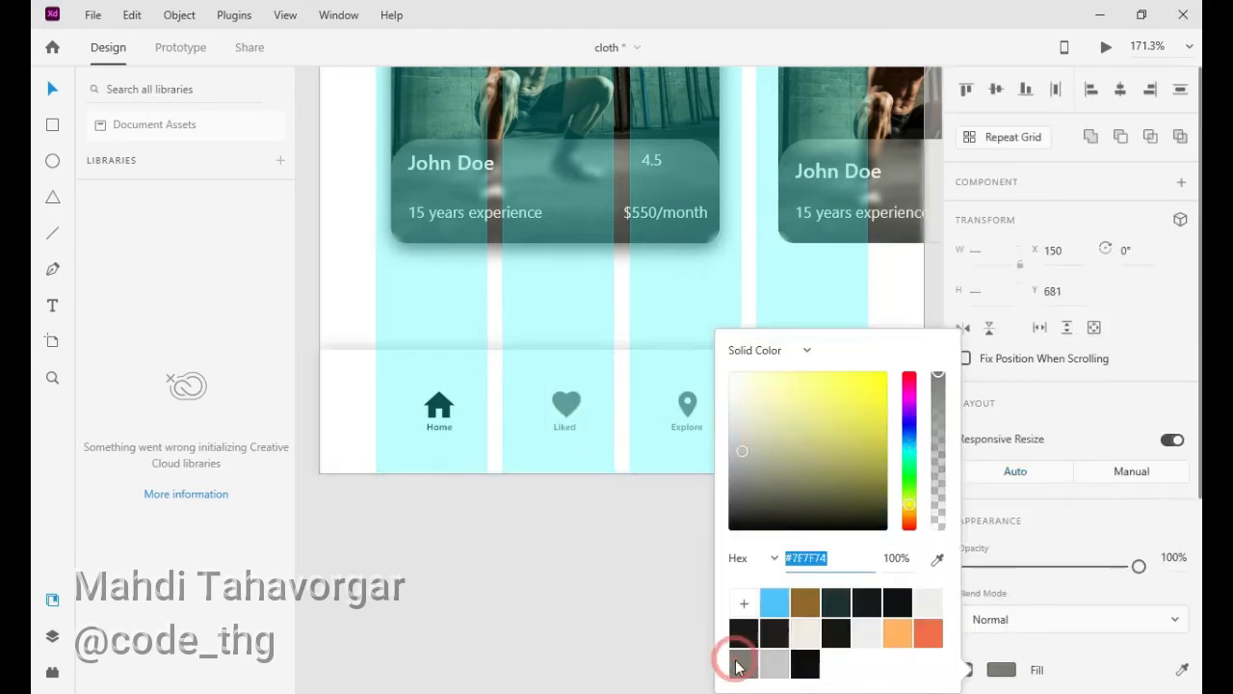
click(613, 545)
Copy the complete bottom navigation bar with its items to the second artboard.
drag(306, 354, 920, 480)
scroll(761, 491, down, 2)
scroll(674, 444, right, 3)
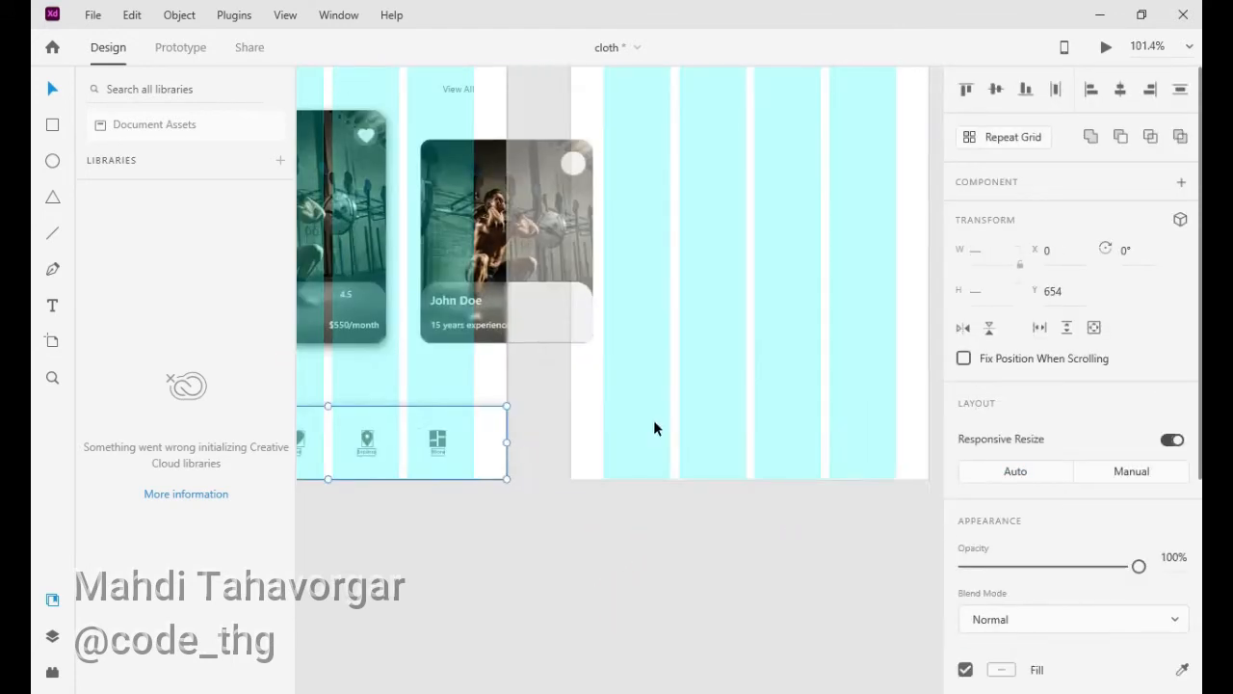
click(655, 427)
key(ctrl+v)
click(828, 534)
Paste a section heading on the second artboard and change its text to "My Trainer".
drag(779, 107, 967, 451)
double_click(801, 340)
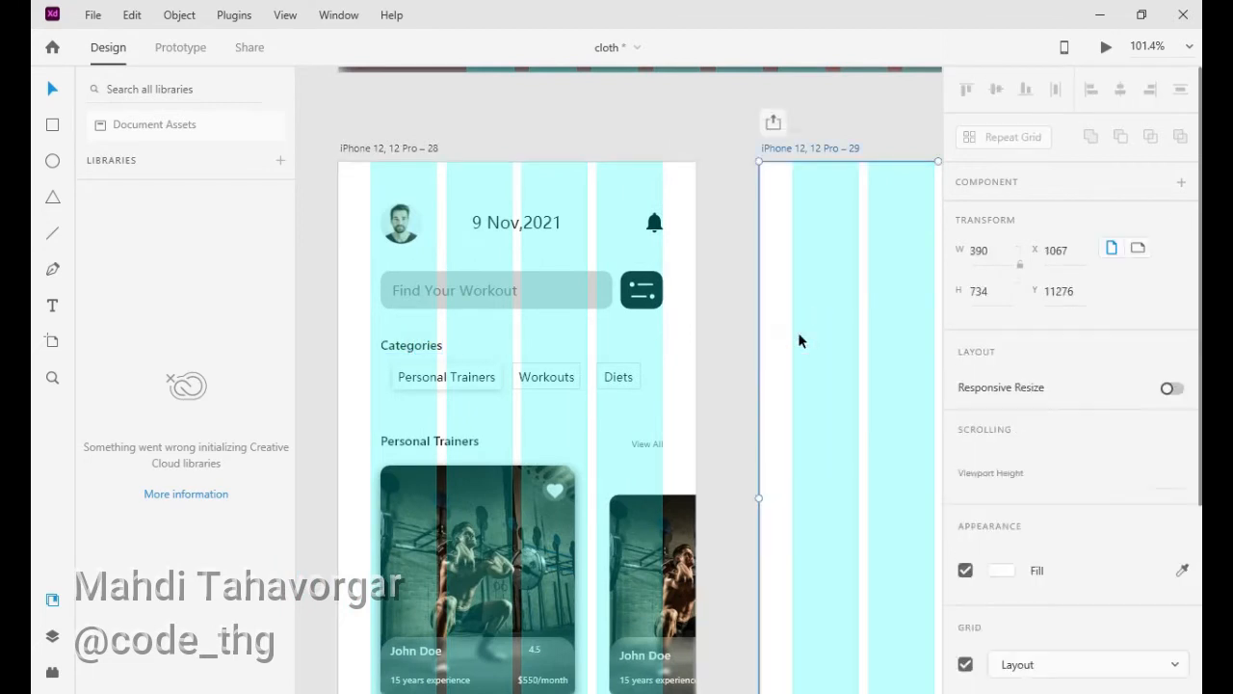
key(ctrl+v)
drag(844, 351, 578, 430)
text(My Trainer)
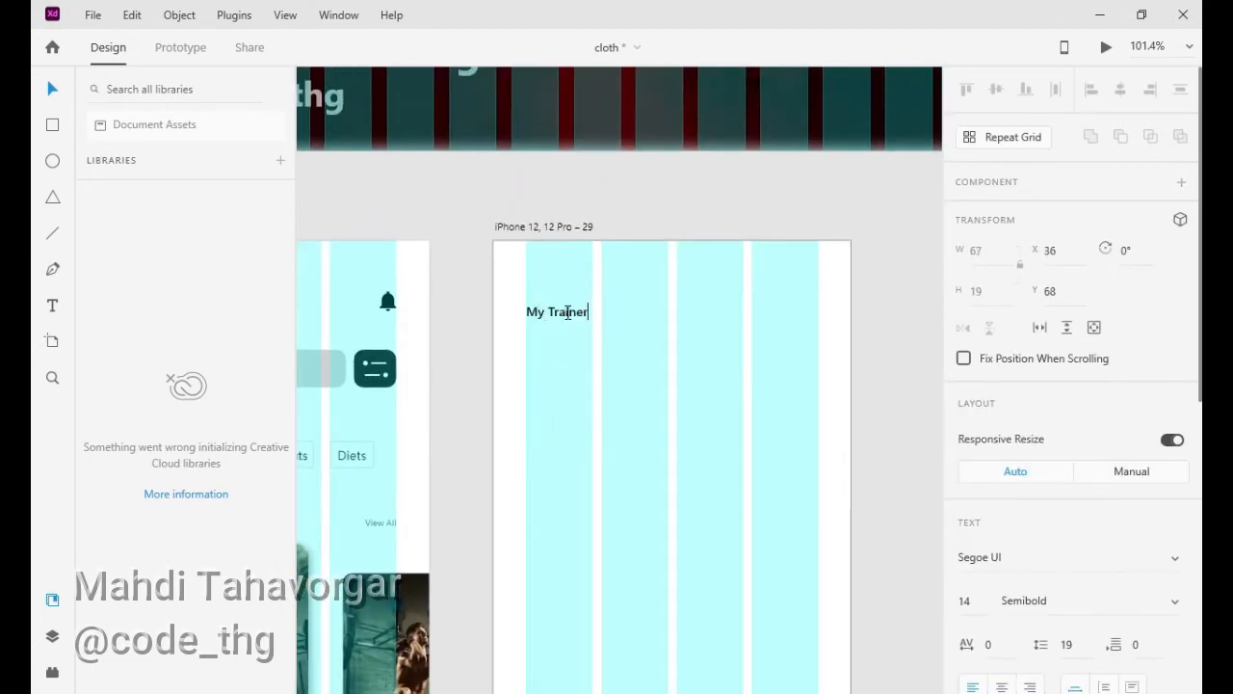
key(Escape)
Align the "My Trainer" heading with the home screen's date line, using a temporary copy of the date.
drag(578, 294, 731, 308)
click(407, 308)
key(ctrl+c)
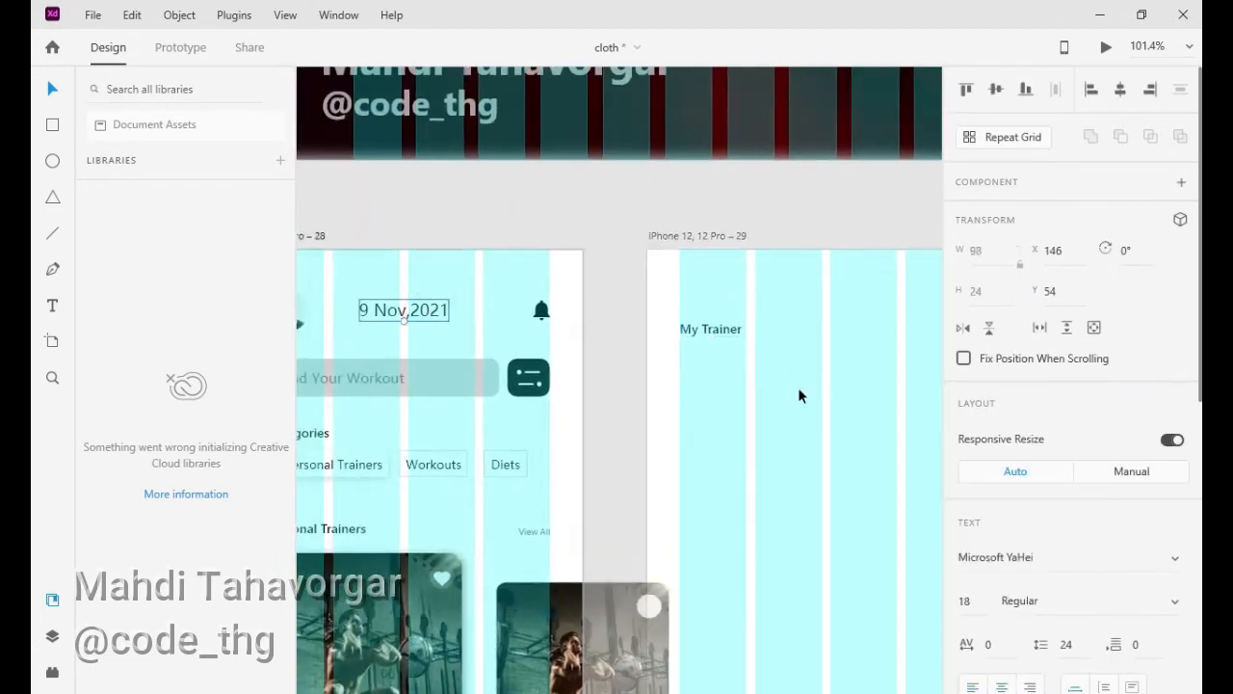
click(799, 388)
key(ctrl+v)
drag(727, 354, 594, 355)
click(702, 314)
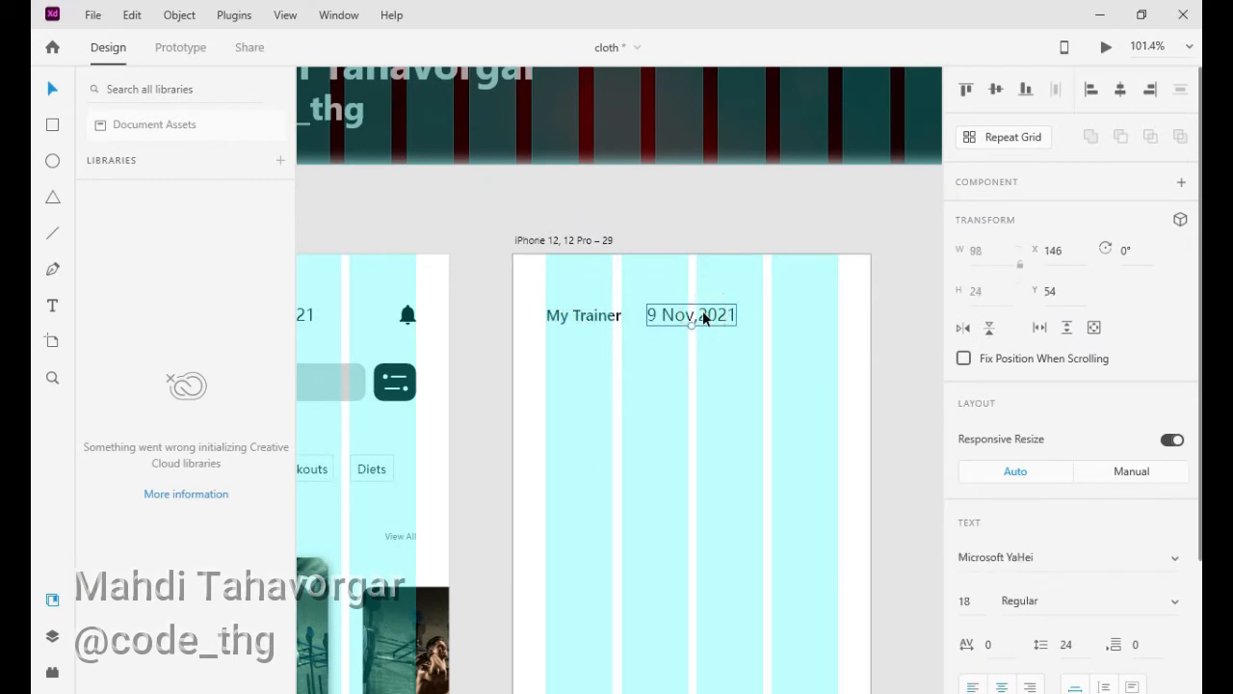
key(Delete)
Draw a rectangle about 318 by 146 across the grid columns below the "My Trainer" heading.
key(r)
drag(546, 344, 749, 417)
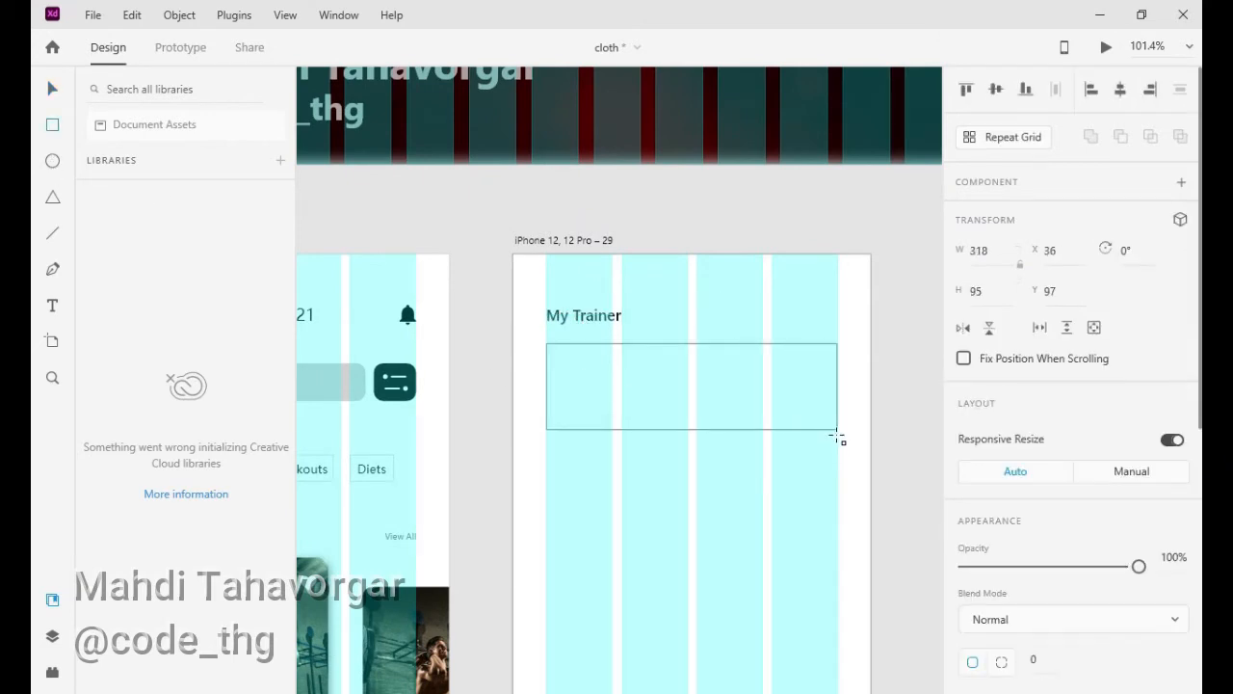
drag(834, 478, 838, 477)
Move the rectangle to the artboard's origin and enlarge it to 390 by 188.
drag(666, 391, 639, 325)
key(ctrl+z)
key(v)
drag(633, 370, 601, 280)
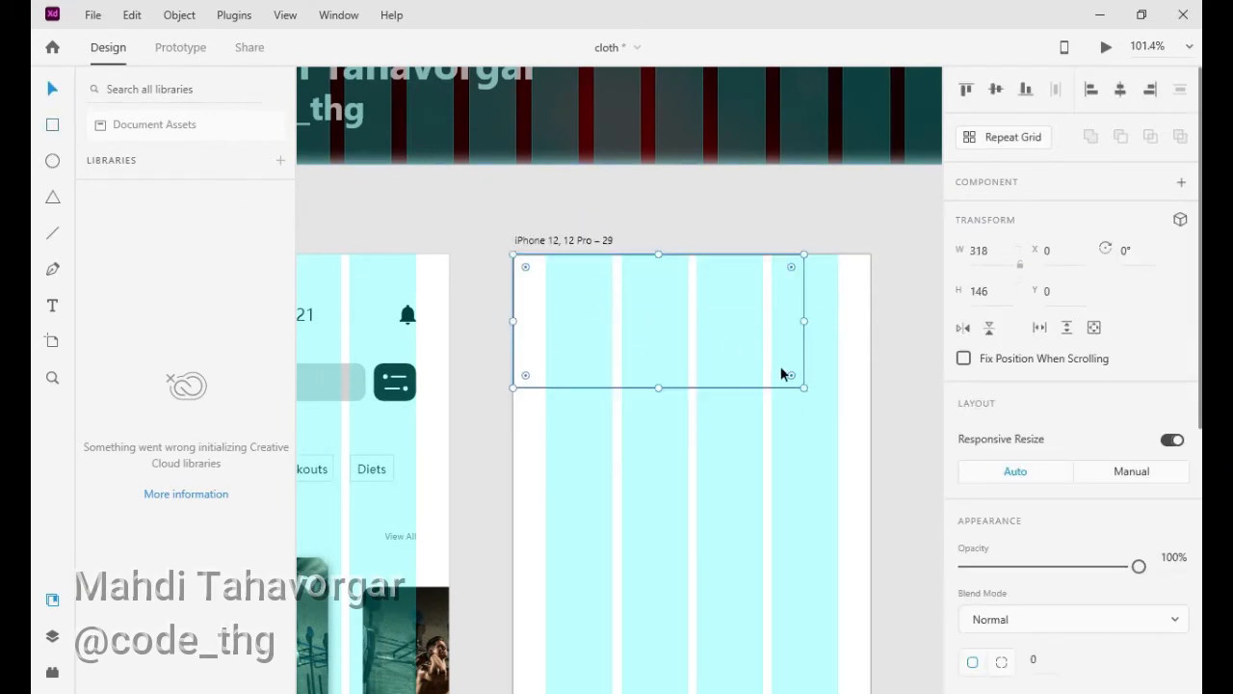
drag(804, 389, 871, 426)
Place the man's portrait photo in the header area and fit it centred within the rectangle.
double_click(691, 339)
drag(688, 337, 691, 382)
click(698, 546)
double_click(697, 385)
drag(693, 534, 699, 423)
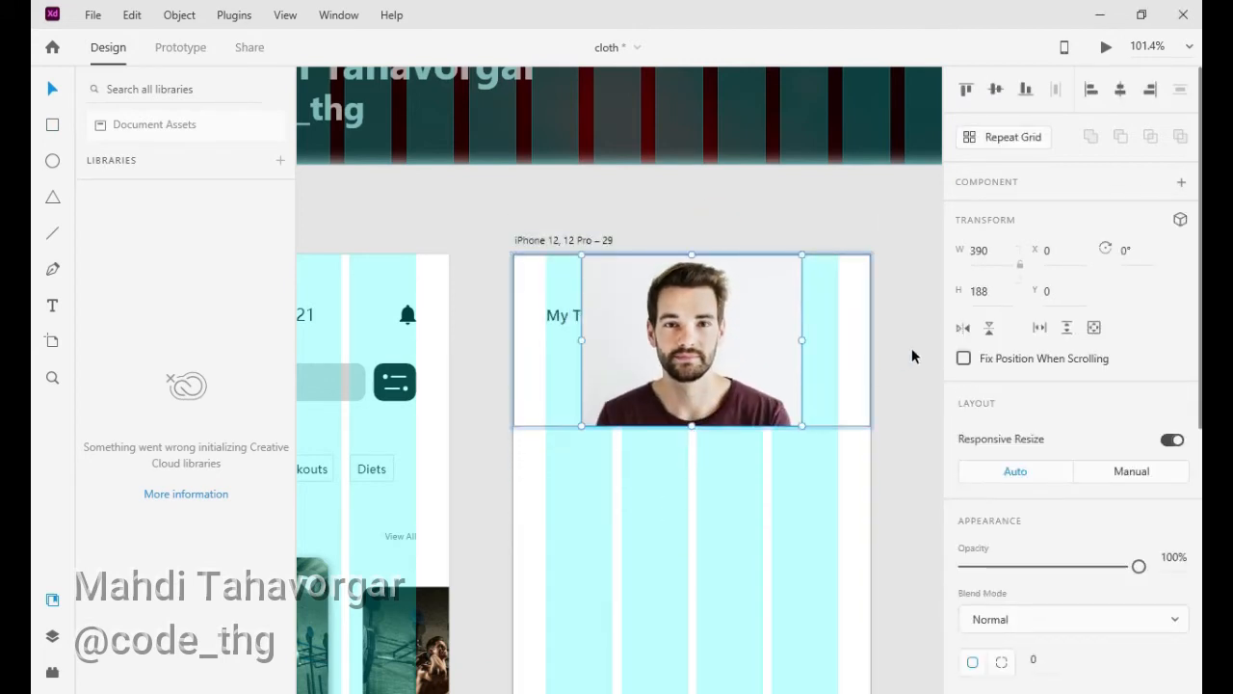
Fill the header rectangle with light cyan #ADF0F1 sampled from the canvas.
click(839, 363)
scroll(1069, 385, down, 4)
click(1000, 337)
click(665, 327)
click(939, 292)
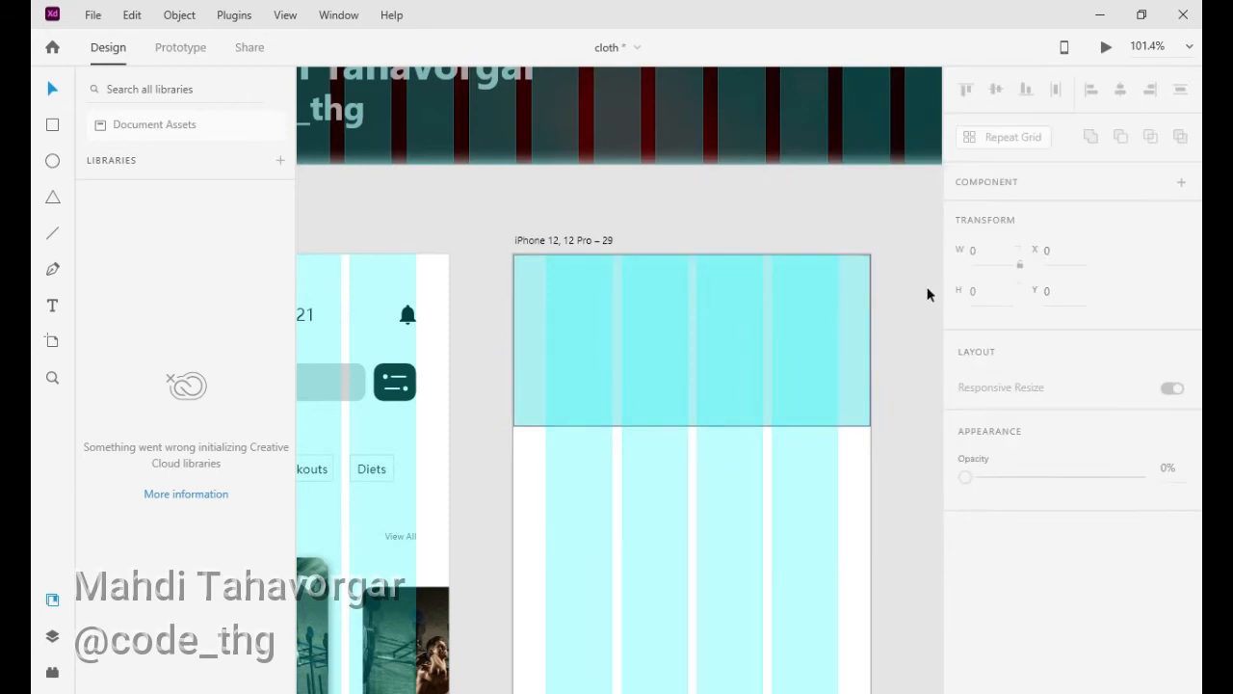
Arrange the coloured header rectangle behind the portrait photo.
click(751, 338)
key(ctrl+[)
key(ctrl+[)
key(ctrl+])
click(831, 200)
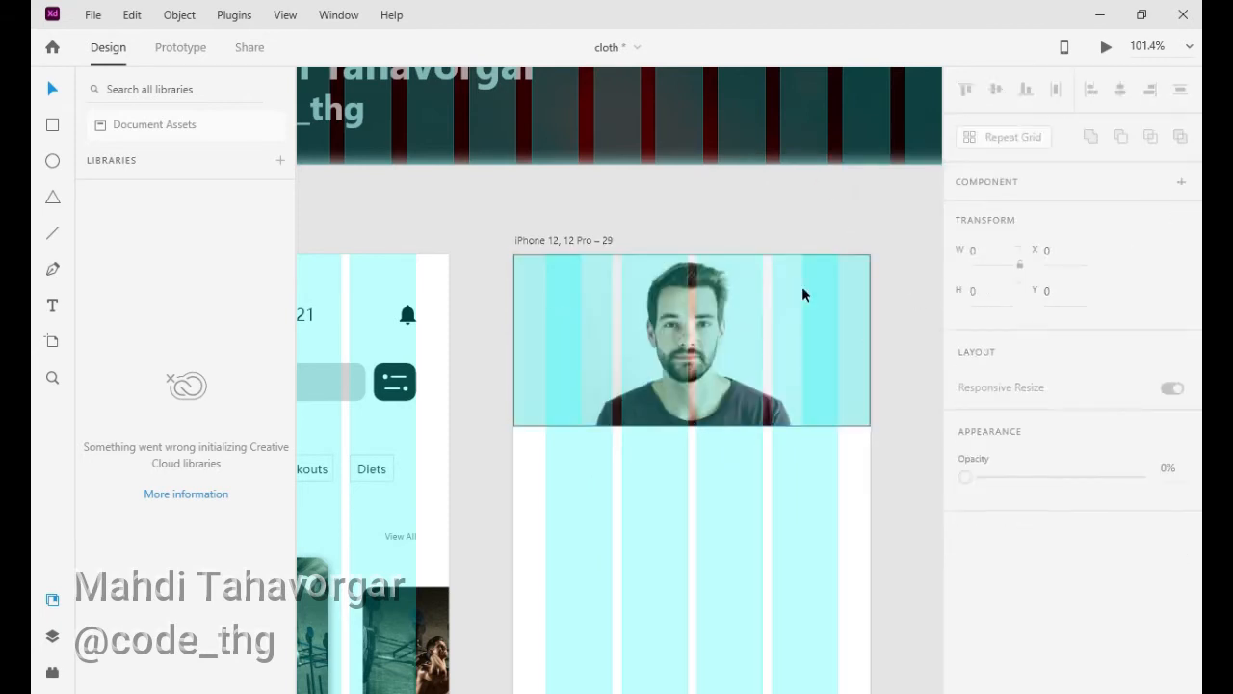
Set the header photo to full opacity and hide the layout grid.
click(771, 328)
scroll(1107, 371, down, 2)
drag(1140, 380, 1201, 383)
click(564, 241)
scroll(974, 409, down, 3)
click(967, 396)
Move the photo down to expose the header rectangle and fill the rectangle with the photo's sampled light background colour.
click(850, 340)
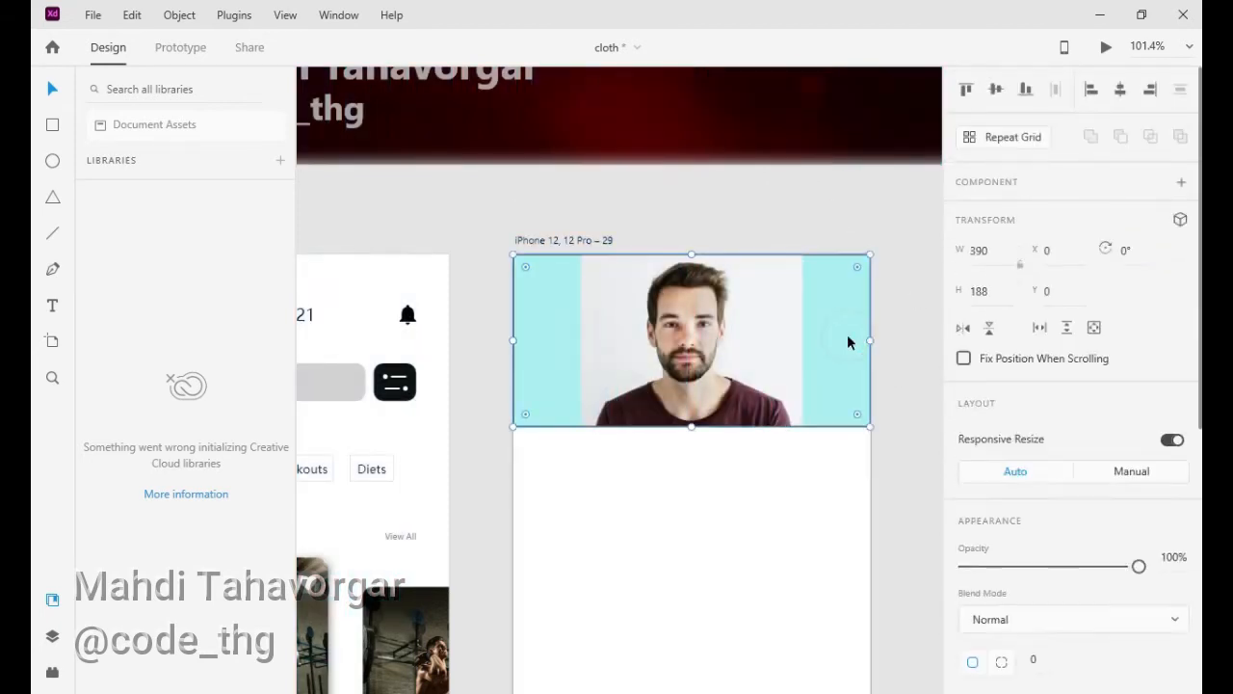
drag(779, 339, 778, 419)
click(812, 299)
click(1002, 256)
click(936, 306)
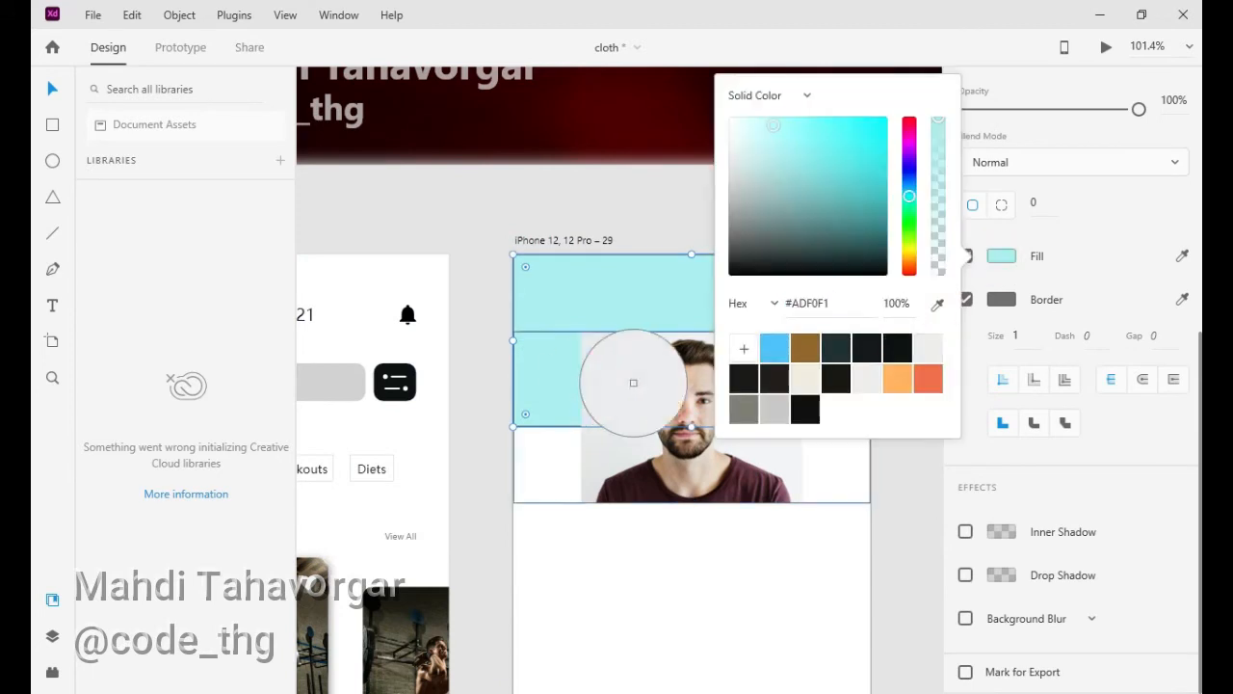
click(622, 383)
click(187, 161)
Move the portrait photo back up over the header rectangle.
drag(642, 405, 644, 303)
drag(758, 339, 757, 355)
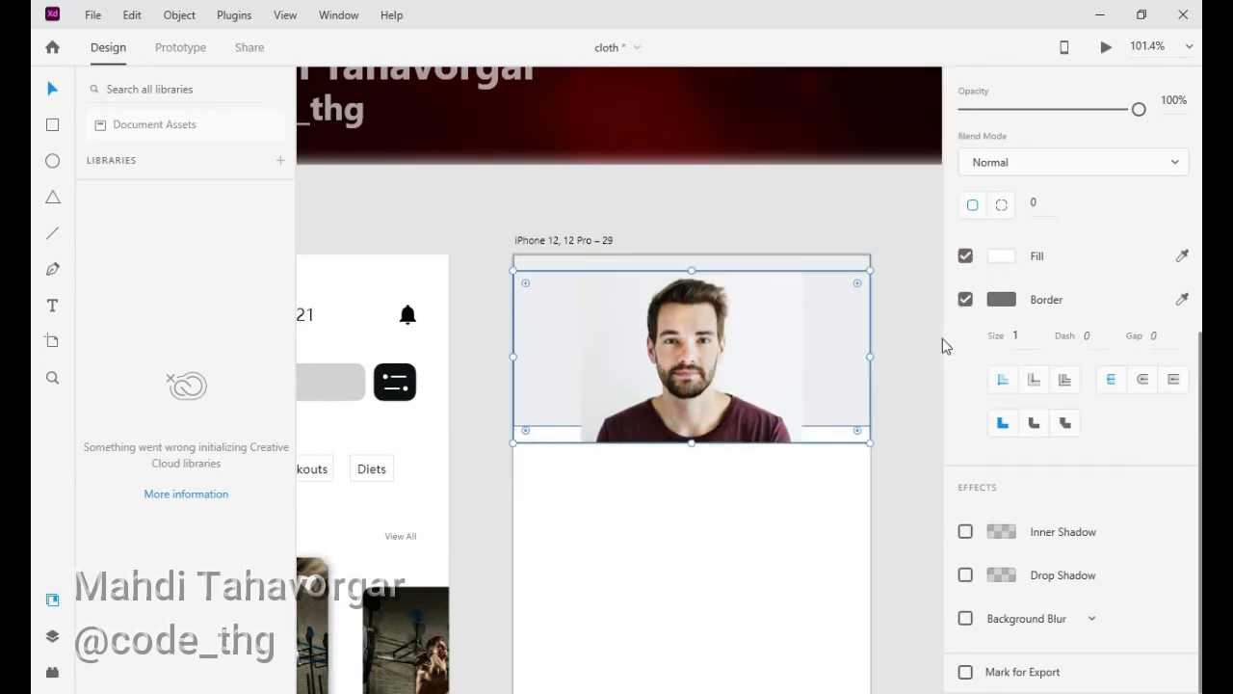
Try recolouring the rectangle behind the header portrait and repositioning the photo.
click(837, 328)
scroll(993, 581, down, 3)
click(1001, 525)
click(937, 558)
click(796, 302)
scroll(908, 254, down, 4)
click(908, 254)
scroll(908, 254, up, 3)
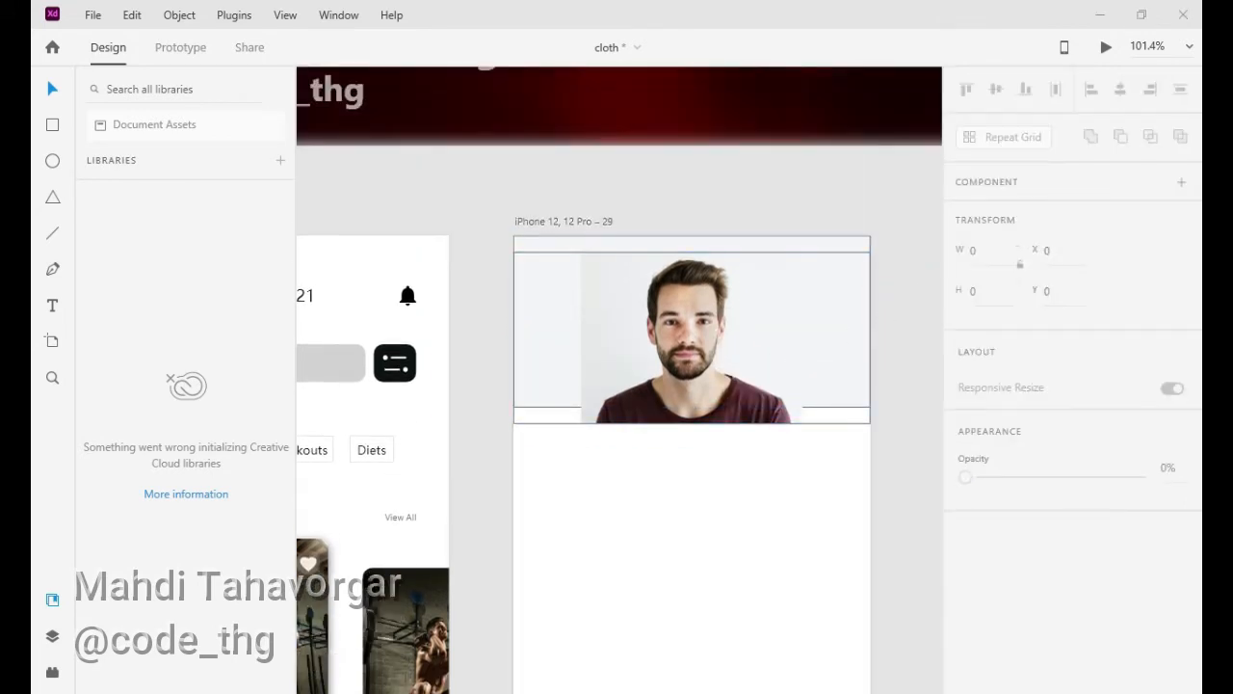
click(688, 338)
mouse_move(690, 328)
mouse_down()
mouse_move(700, 356)
mouse_move(688, 422)
mouse_move(677, 303)
mouse_move(680, 318)
mouse_up()
key(ctrl+z)
Replace the header portrait with the photo of the man in a grey T-shirt, fitted to the header frame without a border.
click(781, 247)
key(Delete)
click(599, 304)
key(Delete)
drag(692, 408, 694, 427)
double_click(696, 375)
drag(696, 382, 697, 373)
click(917, 300)
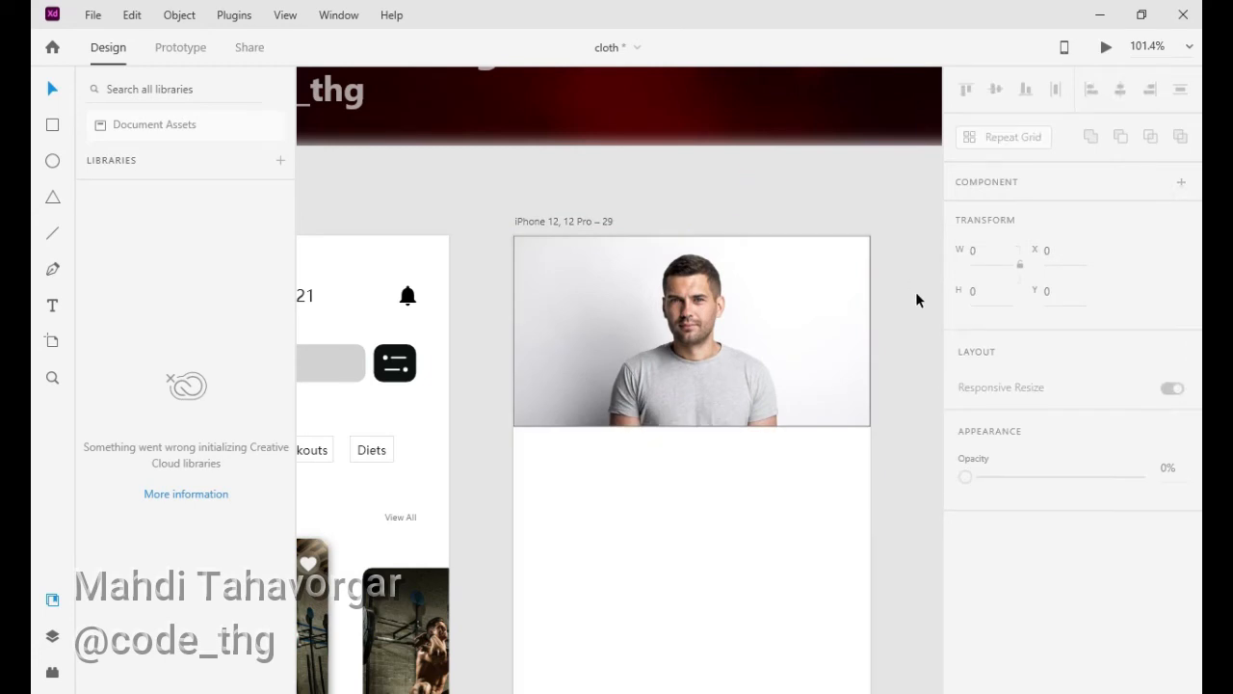
click(965, 474)
Draw a white rectangular card centred over the lower edge of the header photo.
key(r)
drag(565, 344, 832, 485)
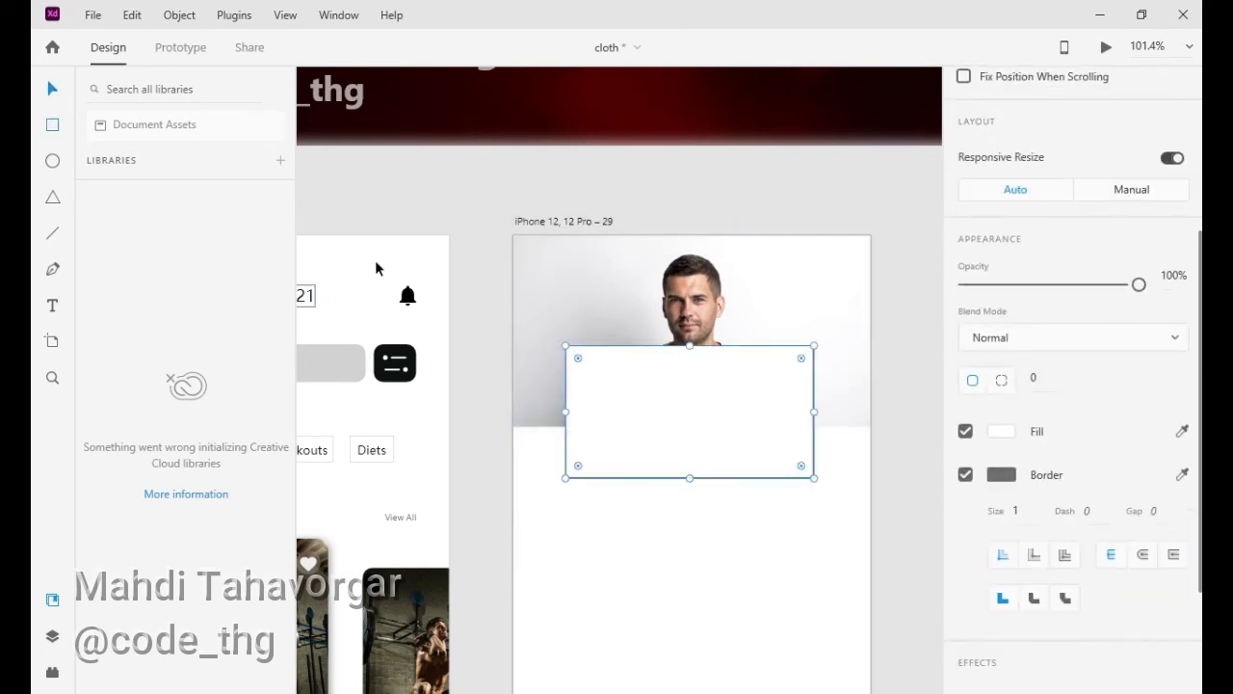
drag(690, 415, 692, 430)
Remove the card's border, give it a drop shadow and set its corner radius to 10.
click(965, 474)
scroll(1019, 451, down, 2)
click(965, 575)
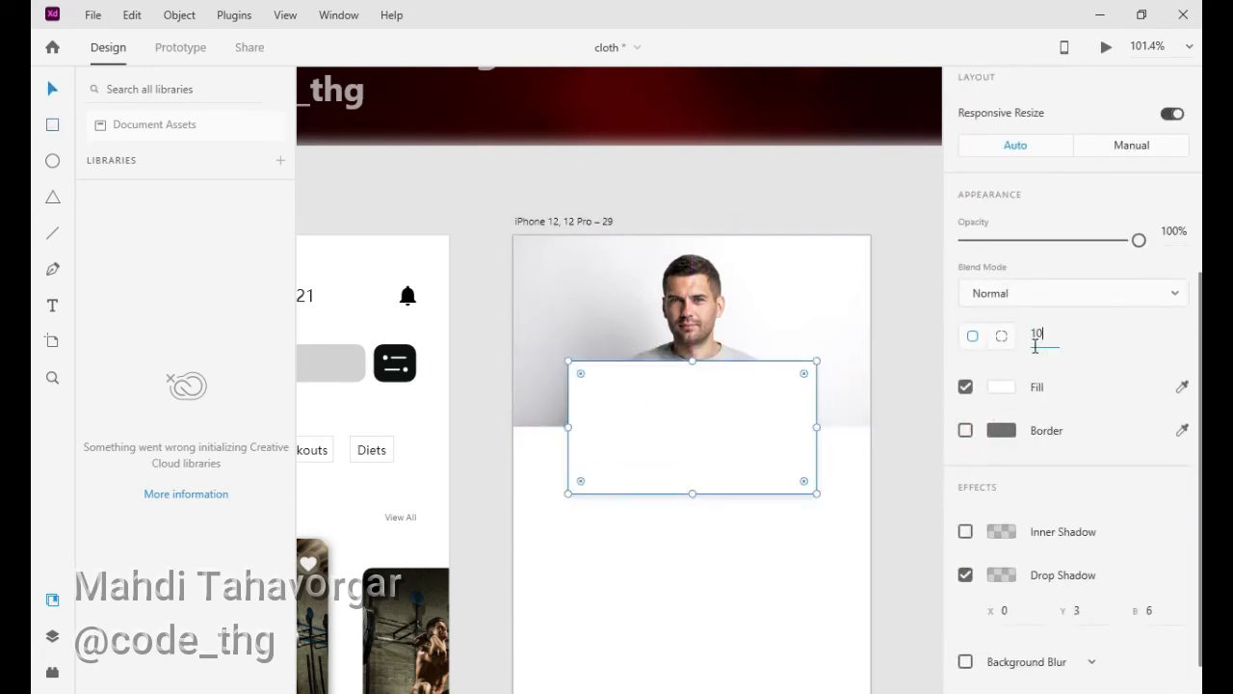
key(Return)
click(915, 350)
Paste the My Trainer title over the photo in the upper-left corner of the header.
scroll(646, 338, down, 1)
click(591, 239)
key(ctrl+v)
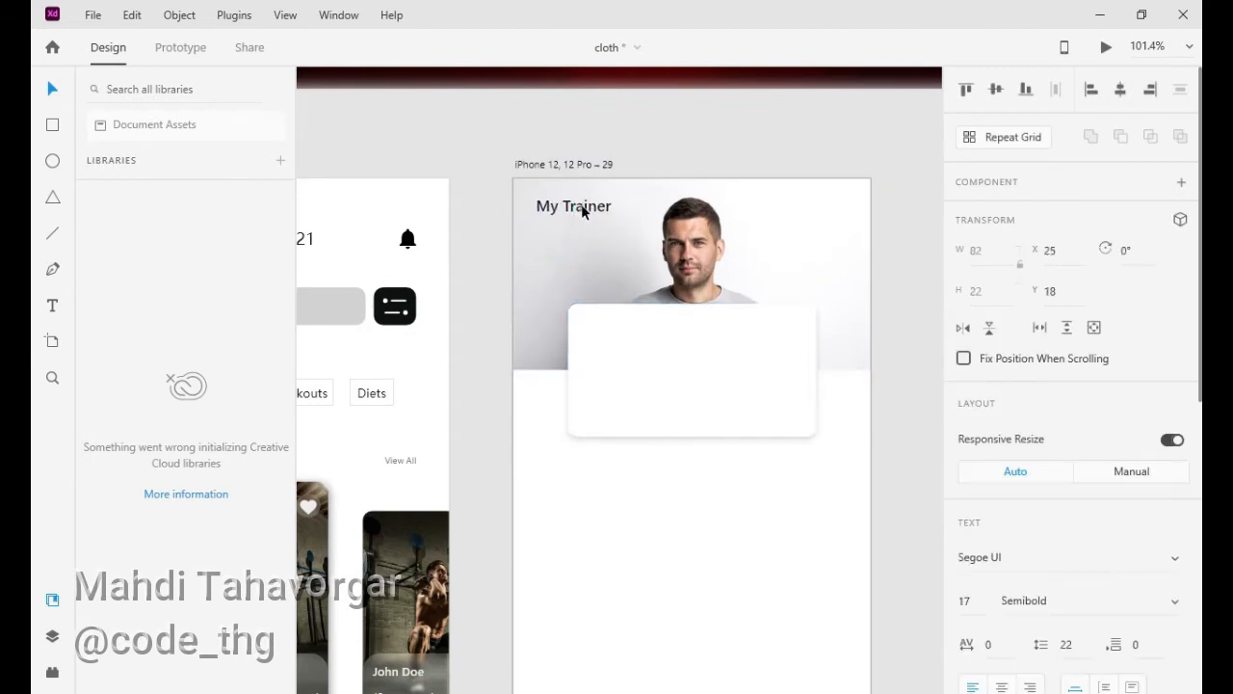
click(901, 304)
Copy the trainer's name from the home screen's first trainer card and paste it onto the white card.
scroll(875, 353, up, 1)
drag(463, 568, 860, 310)
double_click(350, 505)
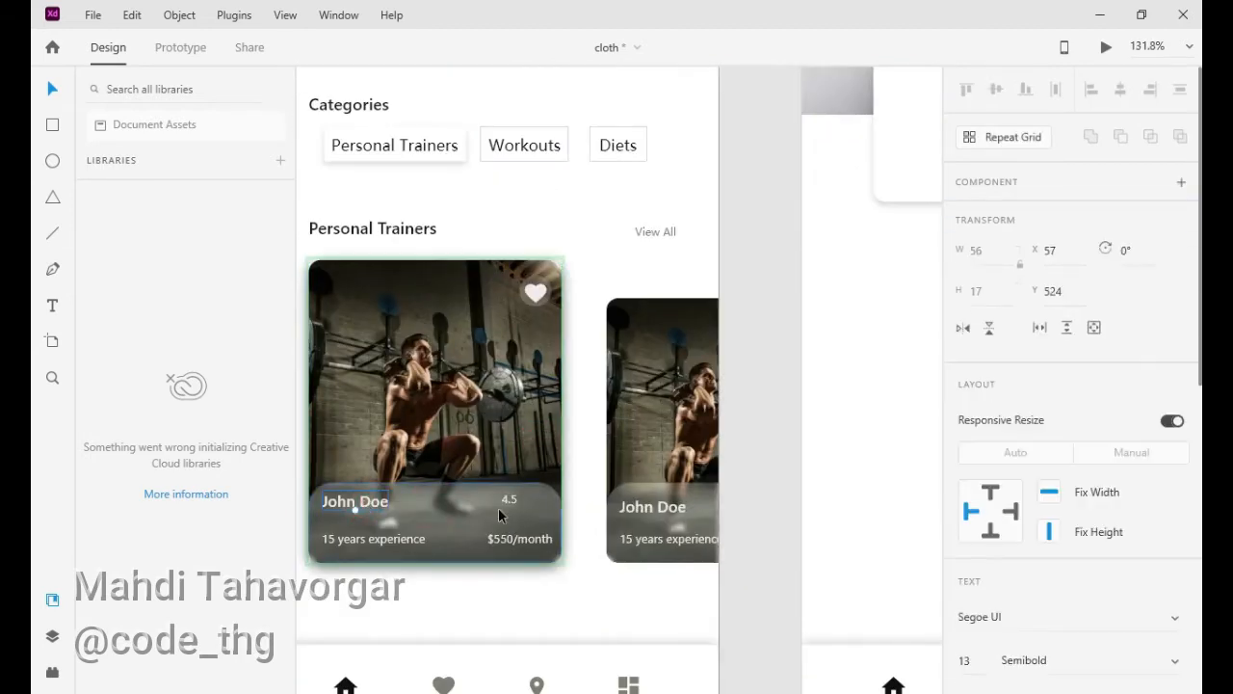
drag(916, 236, 678, 350)
scroll(678, 349, up, 2)
key(ctrl+v)
click(550, 357)
click(595, 382)
Give the trainer's name a dark fill and centre it near the top of the white card.
scroll(1004, 386, down, 4)
click(1004, 386)
click(894, 462)
click(627, 385)
drag(629, 404, 667, 353)
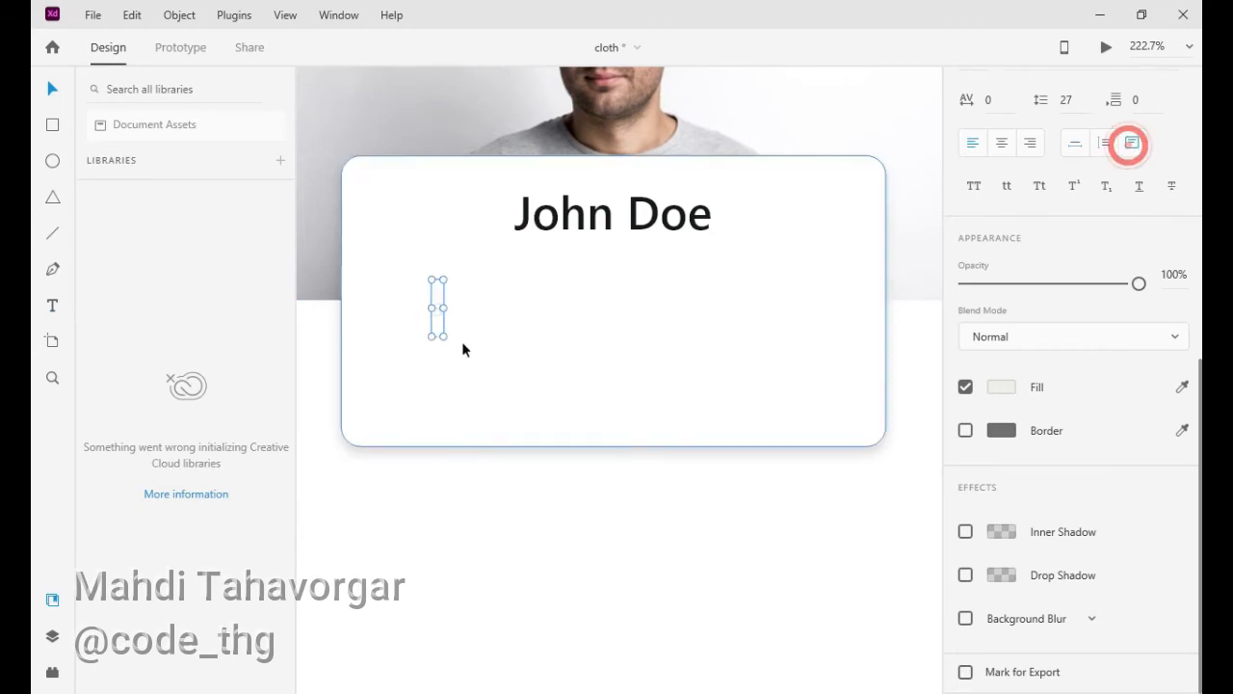
Stretch the area text box under the trainer's name across the card and paste in the description from the Nothing Ear 1 design.
drag(843, 310, 826, 310)
drag(430, 309, 379, 309)
drag(602, 337, 596, 423)
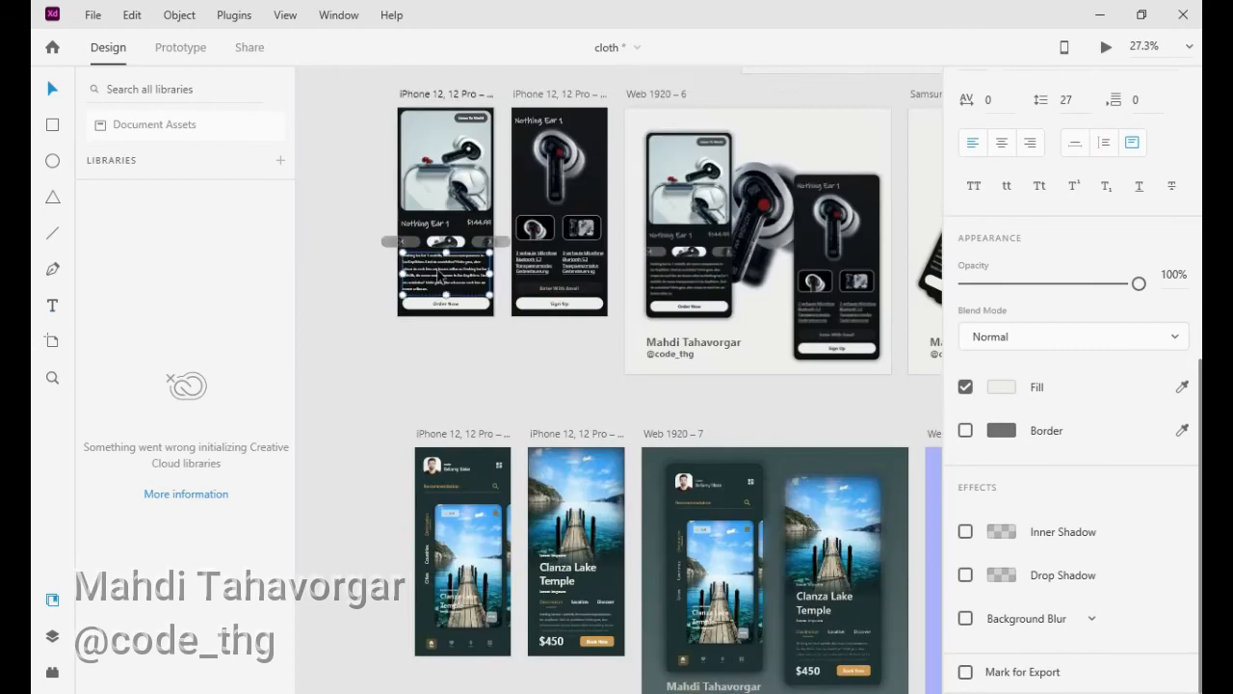
scroll(616, 376, down, 1)
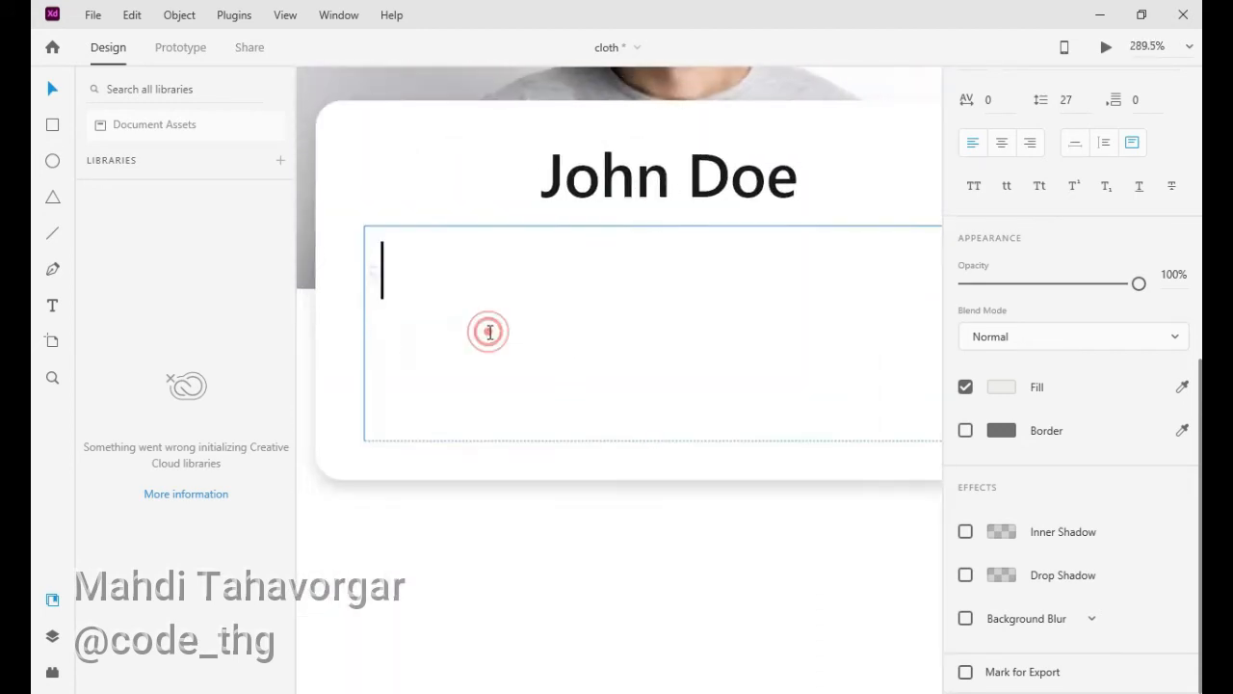
key(ctrl+v)
key(Escape)
Set the description's font size to 10 and its line spacing to 12.
scroll(1014, 472, up, 3)
click(971, 338)
text(10)
key(Return)
click(1085, 387)
text(12)
key(Return)
Adjust the description box's height and set its font size to 12.
drag(657, 442, 655, 404)
click(967, 337)
text(12)
key(Return)
click(1167, 295)
click(1048, 441)
Reduce the description's font size to 9 and increase its line spacing to 14.
click(977, 340)
key(Down)
key(Down)
click(1079, 383)
key(Up)
key(Up)
click(974, 340)
key(Down)
Fill the description with the dark teal swatch and inset its text box from the card's left edge.
scroll(995, 386, down, 3)
click(997, 389)
click(836, 466)
click(555, 537)
scroll(714, 530, down, 2)
click(703, 406)
drag(507, 407, 525, 408)
drag(687, 467, 625, 401)
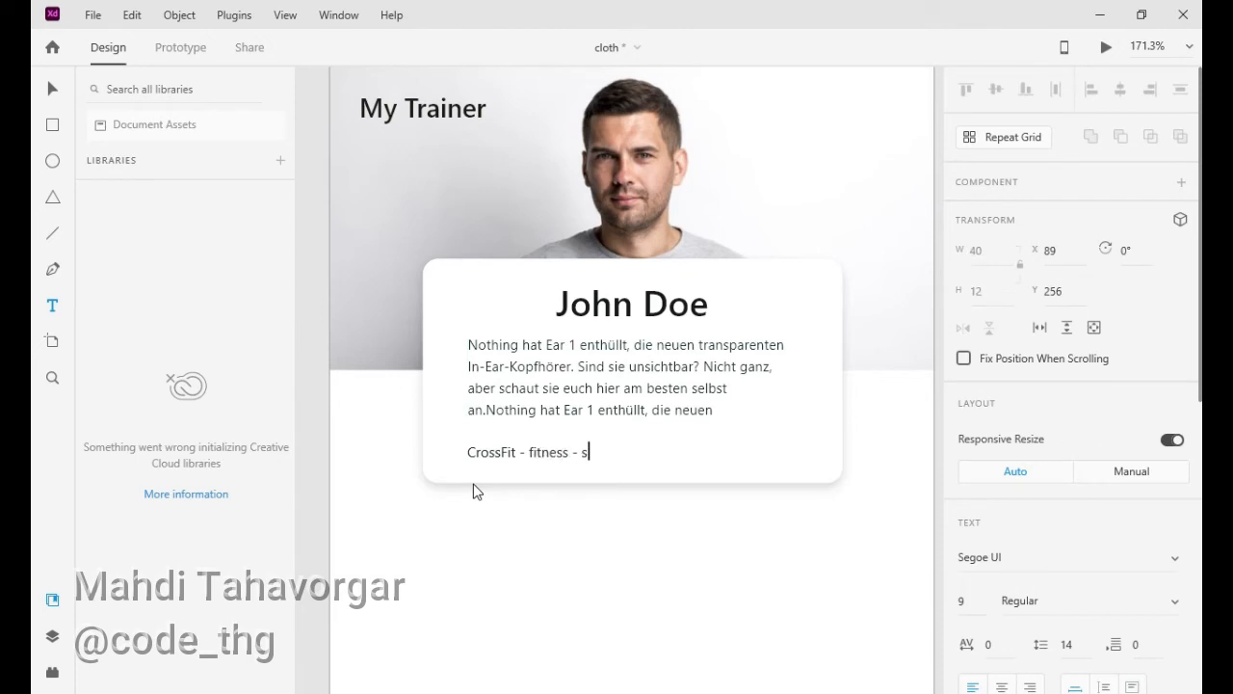
Add the Semibold line "Crossfit - Fitness - Kickbox" below the description, aligned with its left edge.
key(Escape)
scroll(1005, 366, down, 4)
click(1089, 224)
click(1107, 261)
drag(565, 461, 565, 454)
click(658, 531)
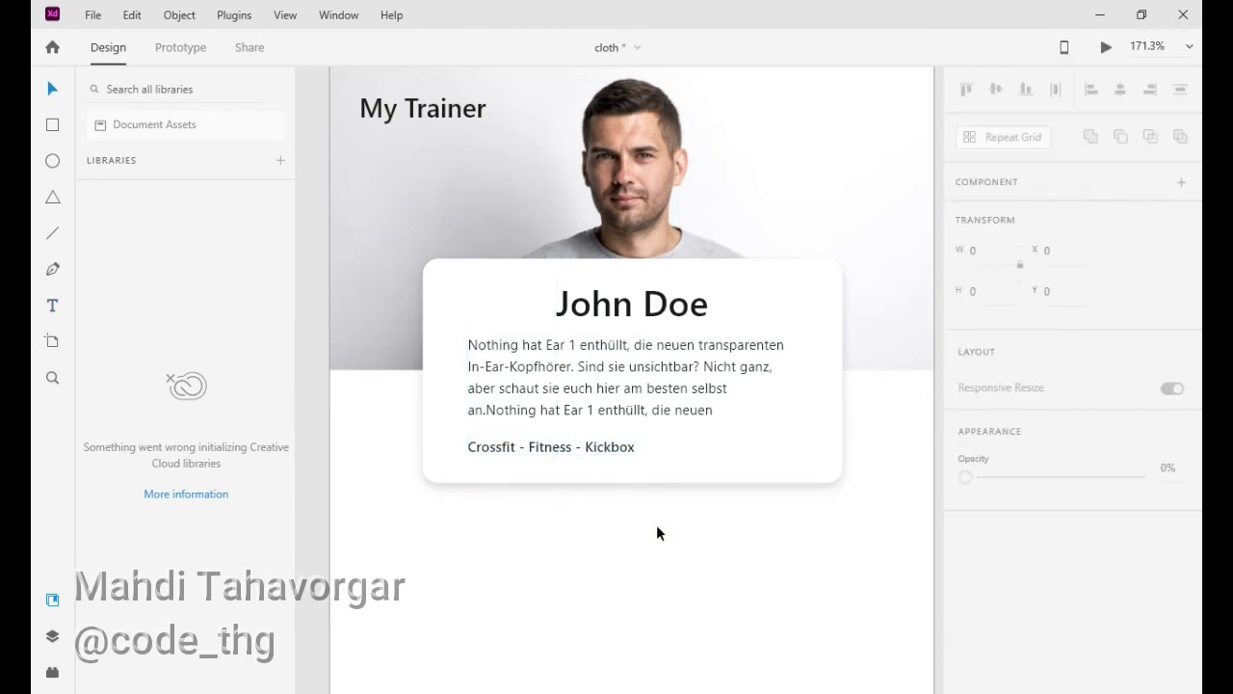
Switch to the Material_Icons_Google document, copy the mail icon and paste it beside the card on the My Trainer screen.
scroll(656, 524, down, 5)
click(358, 302)
click(888, 374)
scroll(894, 525, up, 5)
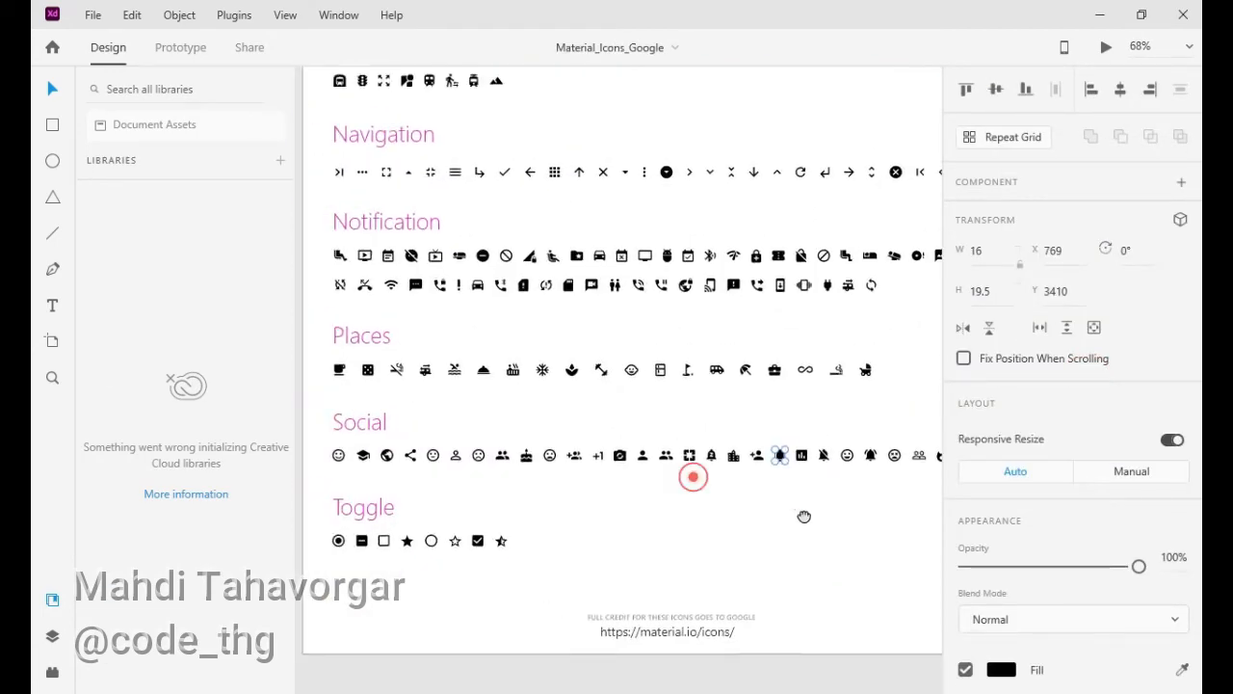
scroll(759, 602, up, 2)
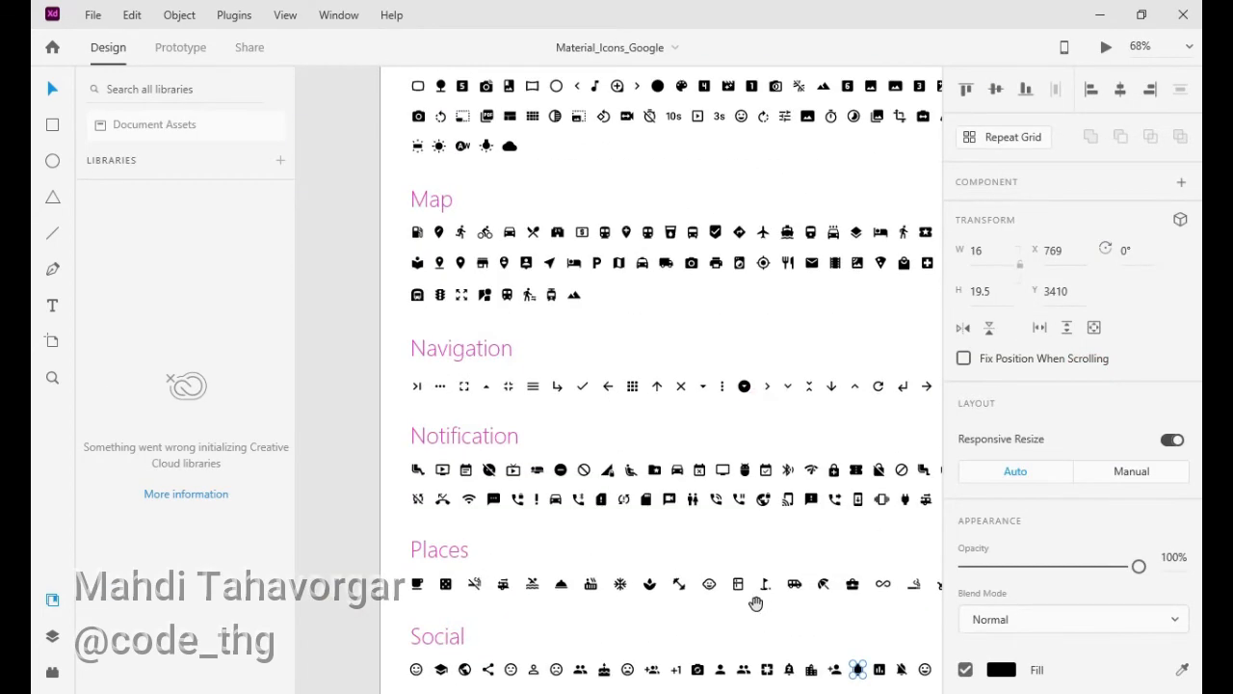
scroll(759, 602, up, 3)
drag(726, 450, 707, 440)
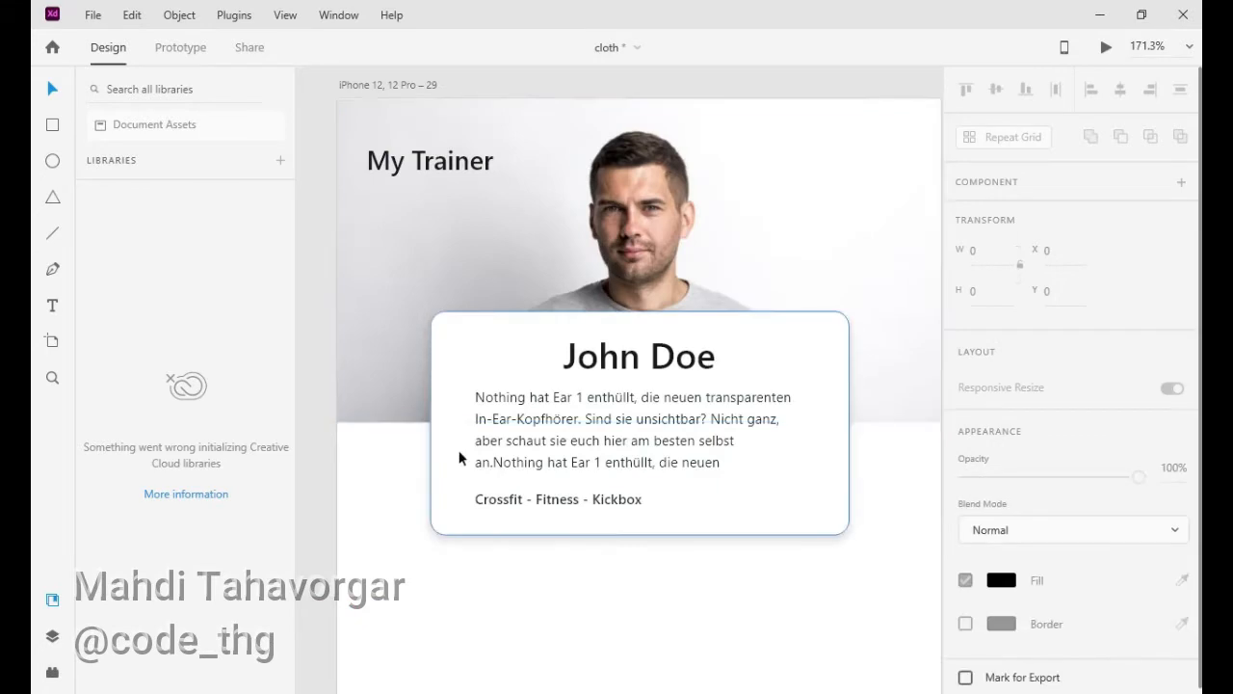
key(ctrl+v)
mouse_move(366, 418)
mouse_down()
mouse_move(404, 428)
mouse_move(383, 428)
mouse_up()
Narrow the white card from both sides and fit the description's text box to the new width.
drag(886, 371, 808, 293)
click(377, 359)
drag(353, 344, 390, 344)
drag(772, 344, 726, 345)
click(508, 359)
drag(398, 350, 433, 348)
drag(627, 356, 609, 353)
Realign the trainer's name, description and specialities line inside the narrowed card.
drag(601, 277, 578, 284)
mouse_move(645, 415)
mouse_down()
mouse_move(666, 414)
mouse_move(649, 414)
mouse_up()
drag(566, 330, 570, 333)
drag(564, 286, 586, 284)
drag(517, 418, 561, 443)
click(551, 440)
drag(560, 296, 567, 278)
drag(559, 347, 524, 368)
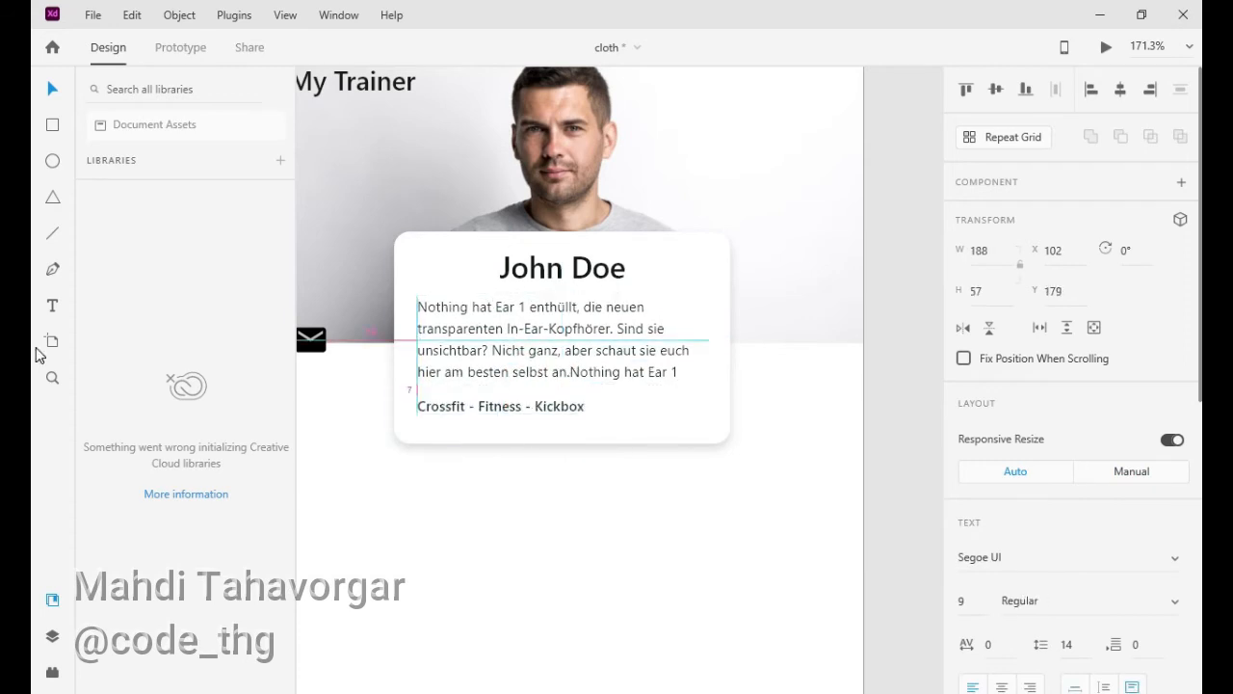
click(466, 485)
scroll(467, 486, down, 3)
click(377, 401)
scroll(386, 406, up, 3)
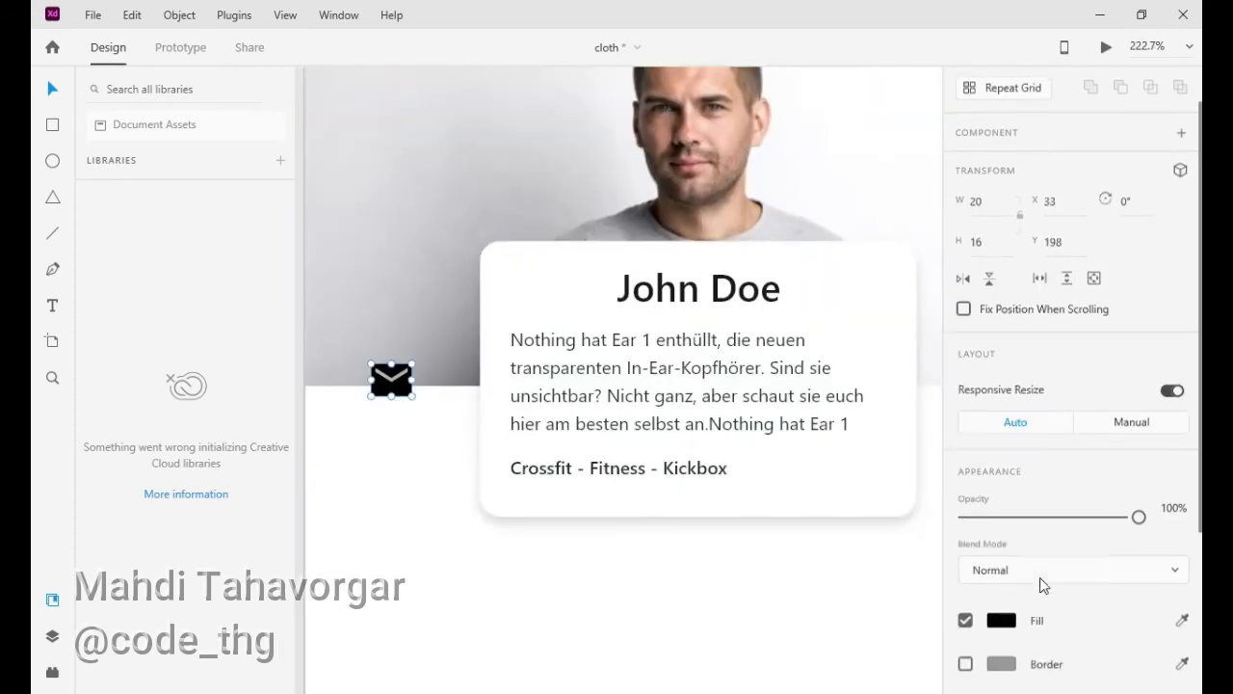
scroll(1038, 584, down, 3)
click(1001, 386)
click(965, 387)
key(ctrl+z)
key(ctrl+z)
key(ctrl+z)
key(ctrl+z)
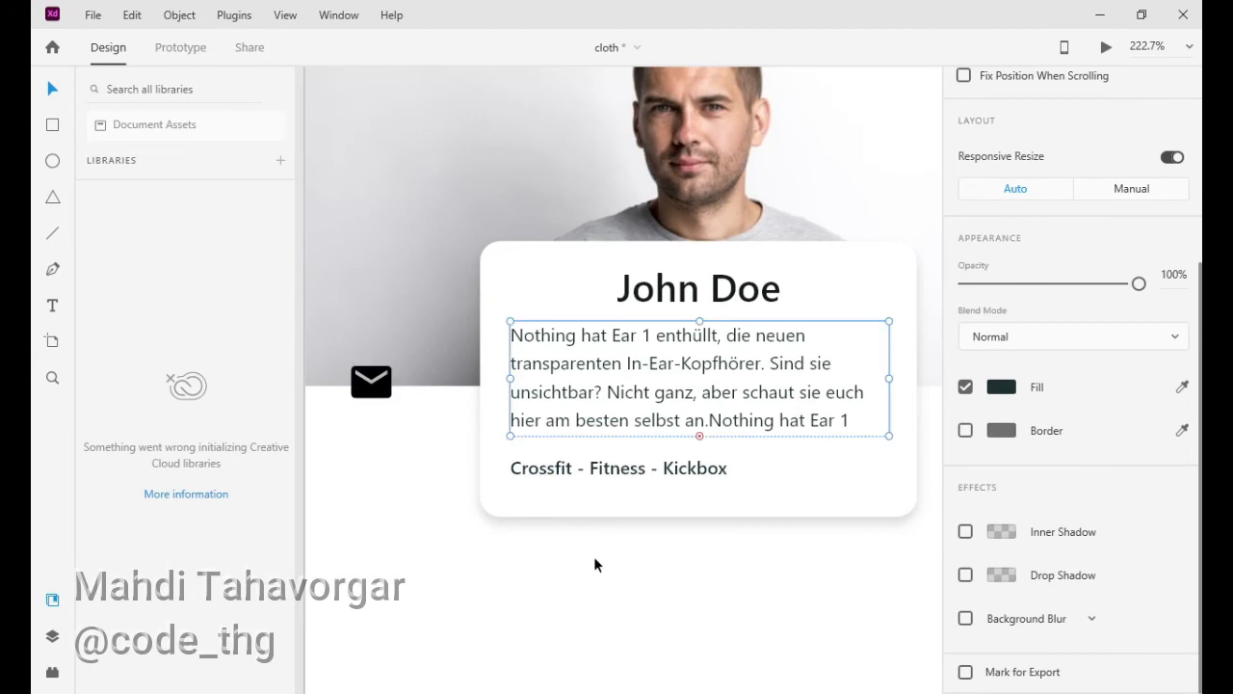
Place the mail icon left of the card across the photo's lower edge and fill it with a dark swatch.
drag(379, 393, 387, 396)
scroll(1023, 578, up, 3)
click(1001, 669)
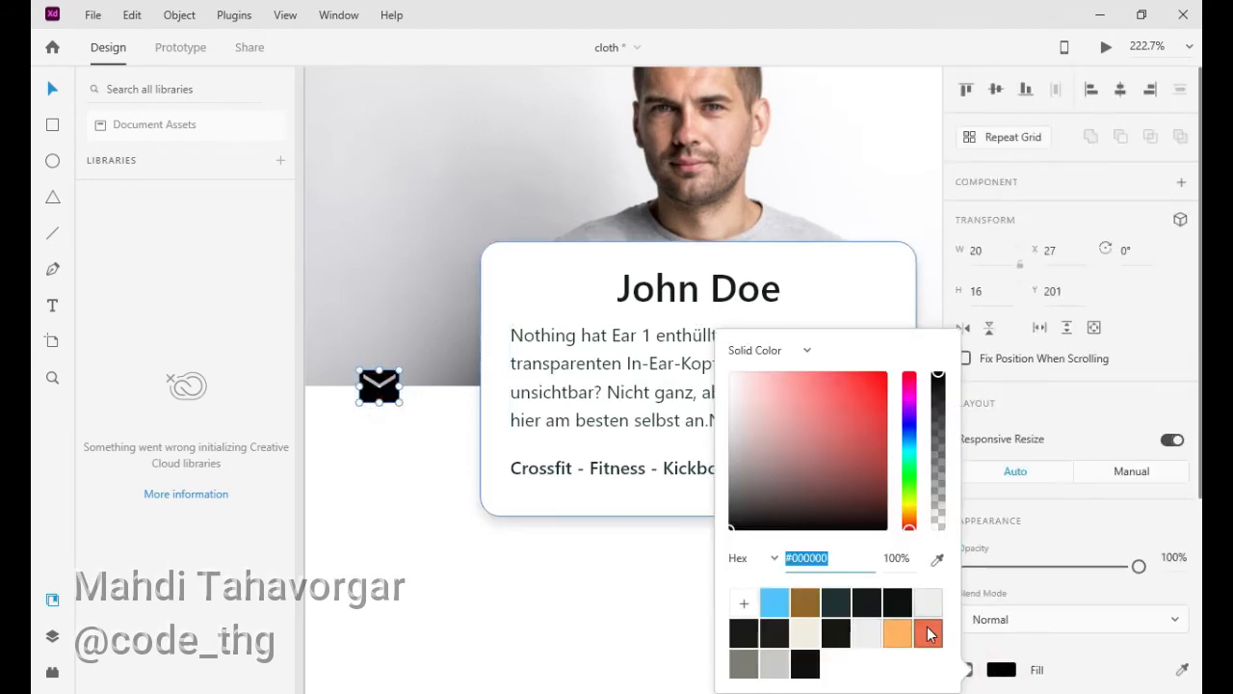
scroll(542, 576, down, 4)
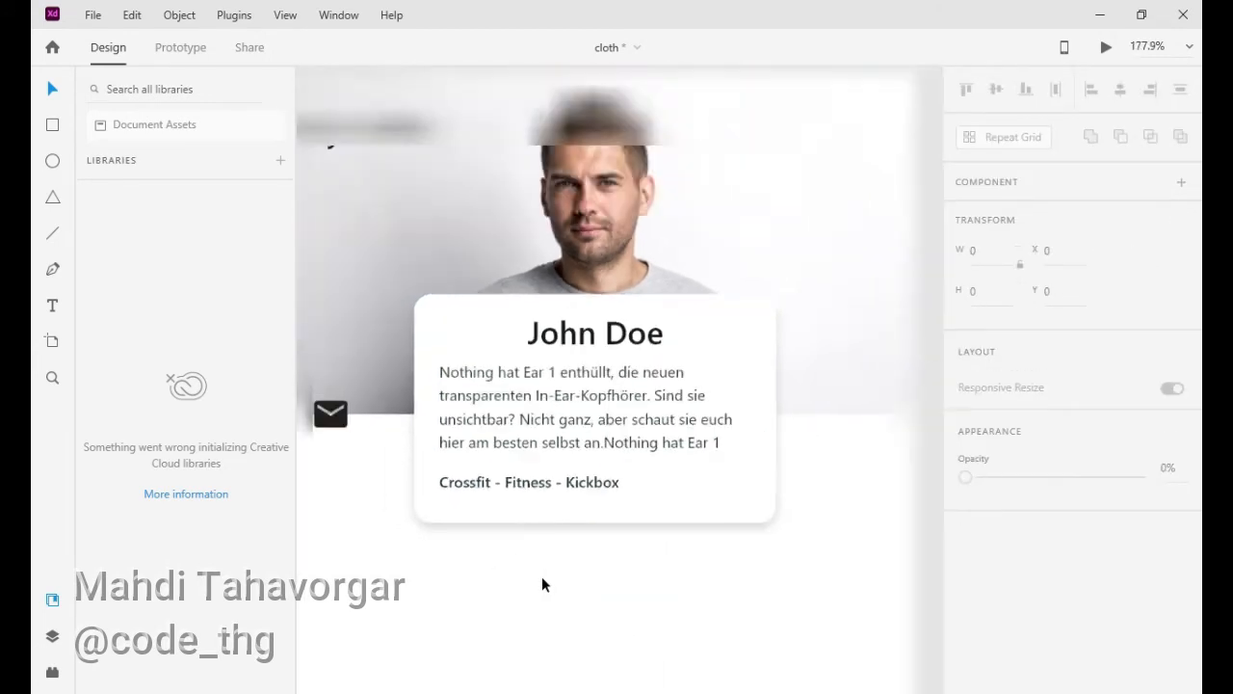
Draw a 53 × 16 rectangle right of the card, level with the mail icon.
key(r)
drag(786, 452, 727, 470)
scroll(783, 472, up, 7)
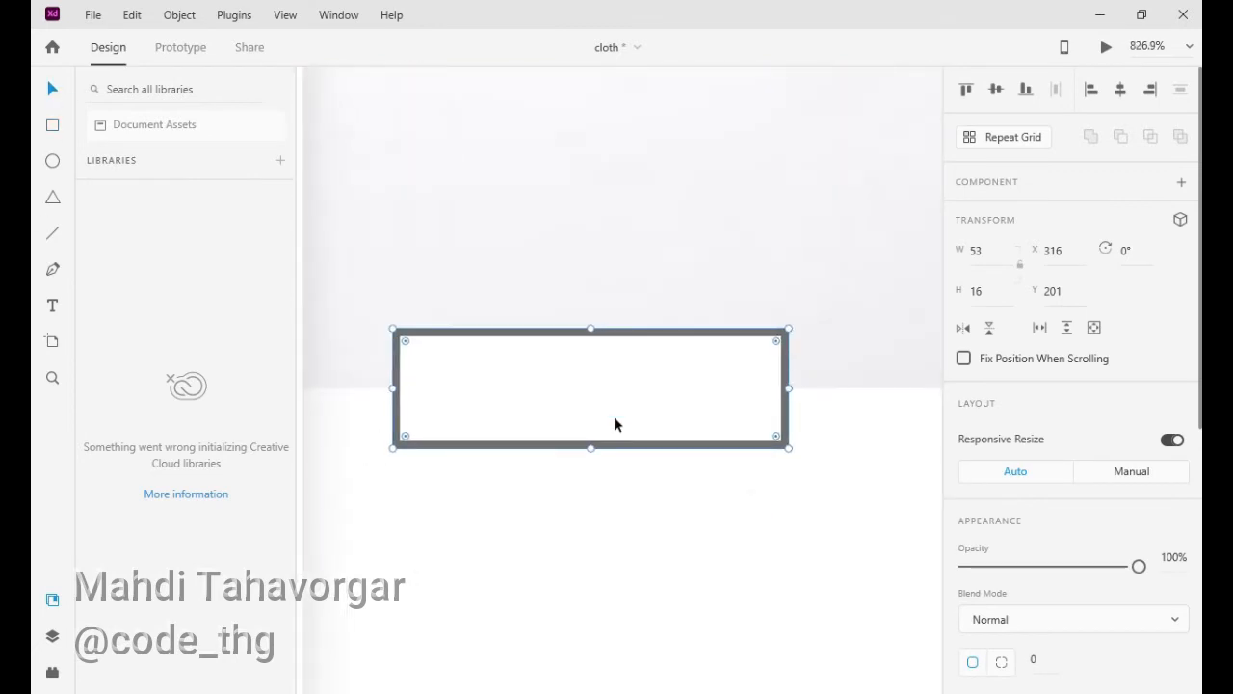
drag(614, 418, 666, 418)
Add the label "follow" and centre it inside the small rectangle.
click(52, 306)
click(520, 392)
text(s)
key(BackSpace)
text(follow)
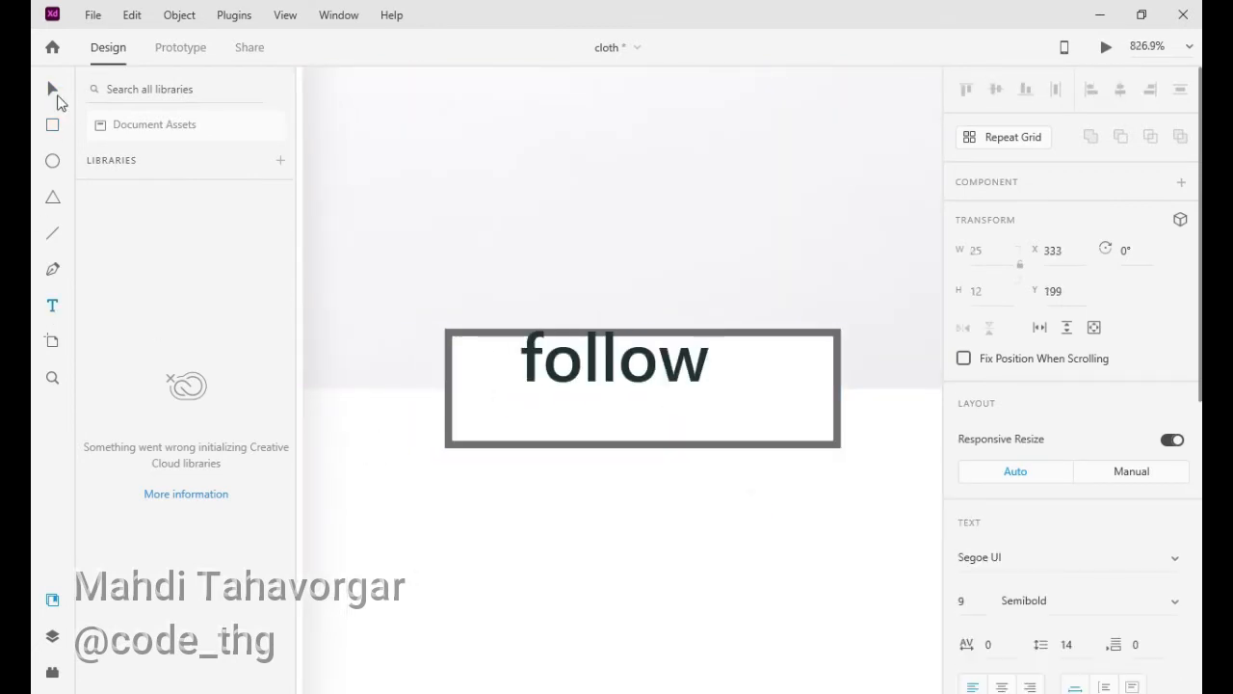
click(56, 94)
drag(577, 352, 607, 383)
Remove the follow button's border and fill it with the dark swatch #16191C.
click(770, 416)
scroll(1109, 504, down, 4)
click(967, 431)
click(1001, 386)
click(871, 477)
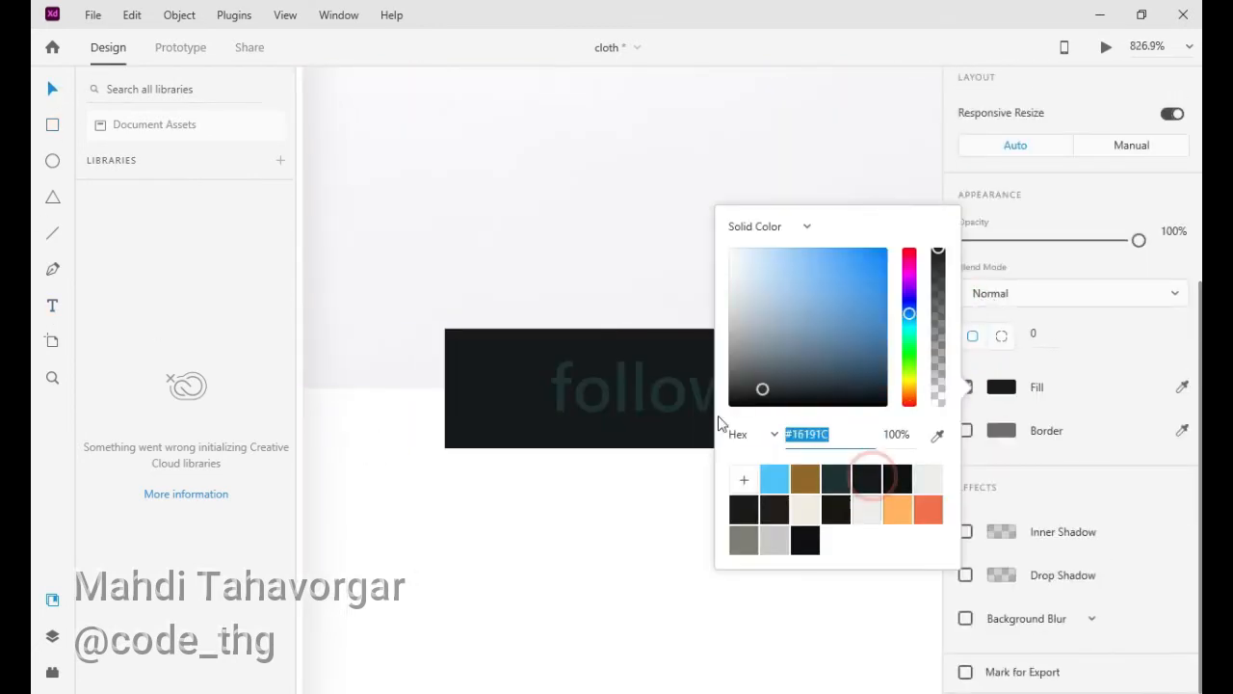
Recolour the follow label off-white and set the button's corner radius to 7.
click(666, 393)
click(1004, 647)
click(803, 630)
click(667, 436)
click(1053, 376)
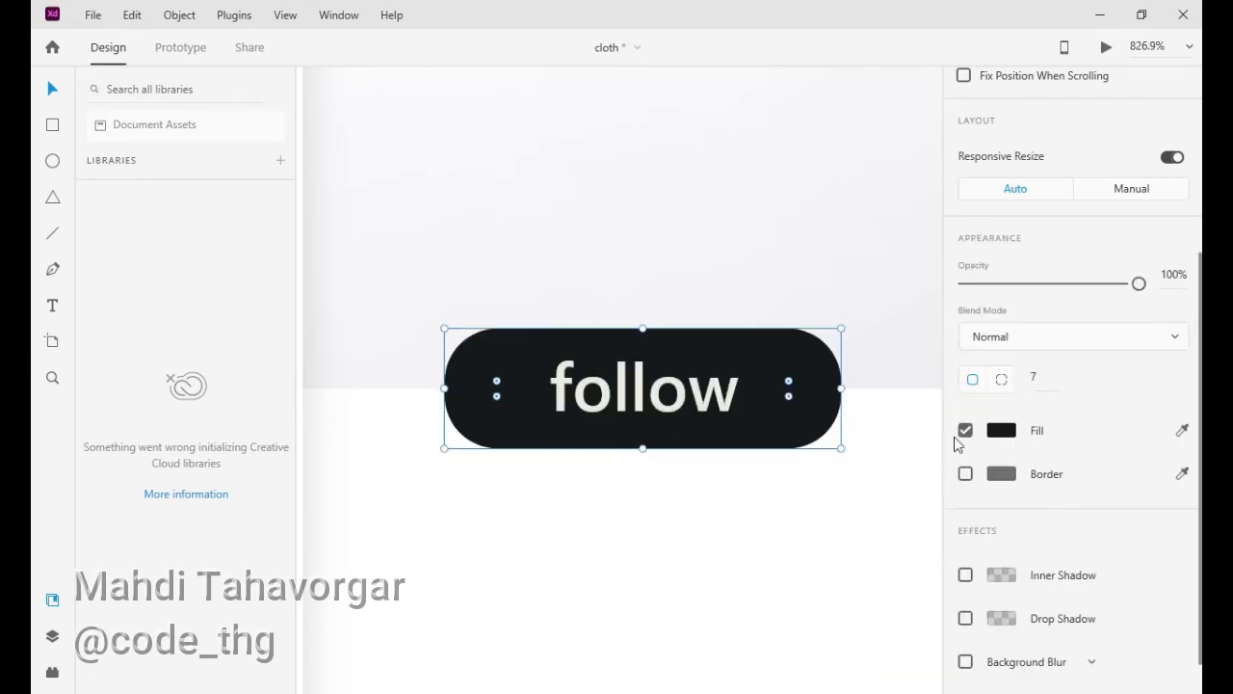
click(608, 554)
Add the heading "todays workout" in Segoe UI Semibold 18 below the card, near the screen's left margin.
scroll(608, 554, down, 10)
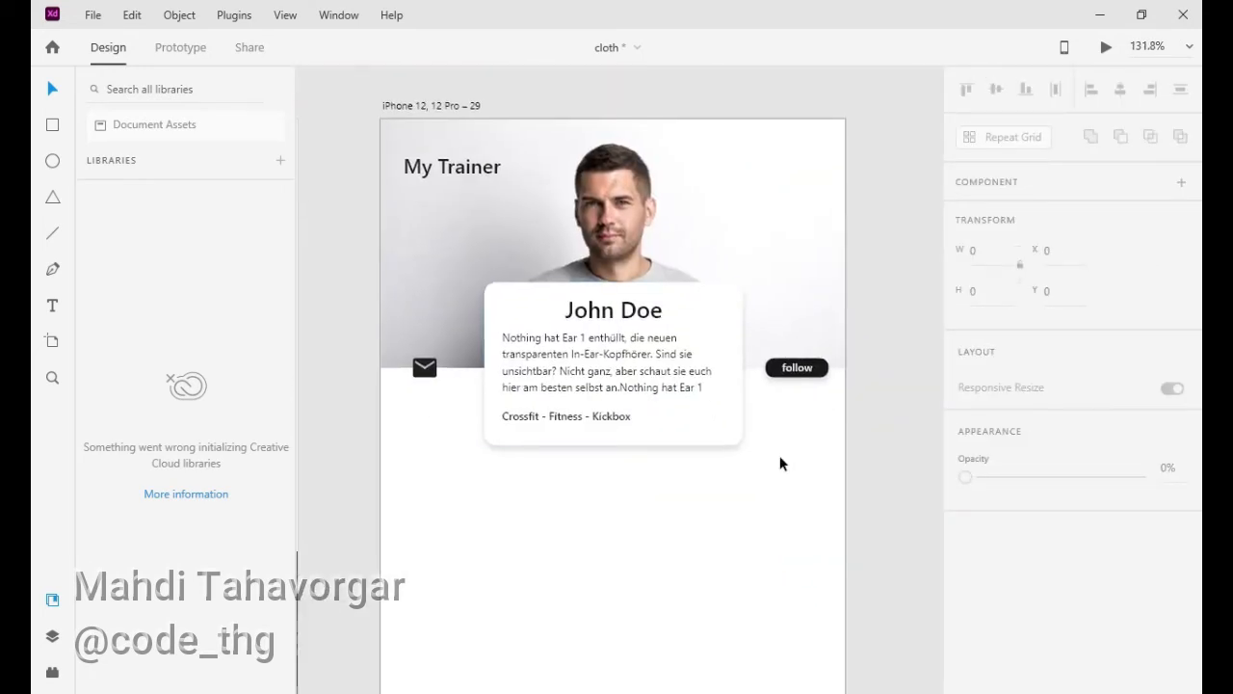
scroll(779, 463, down, 2)
scroll(780, 463, down, 3)
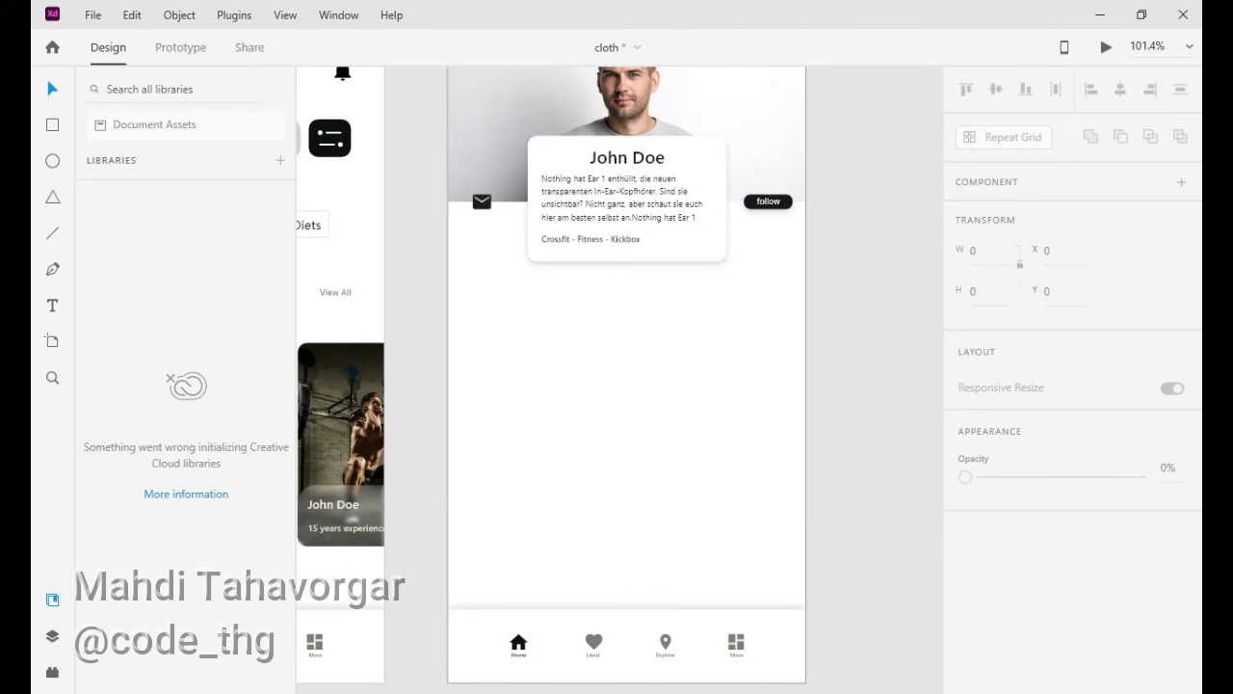
click(476, 309)
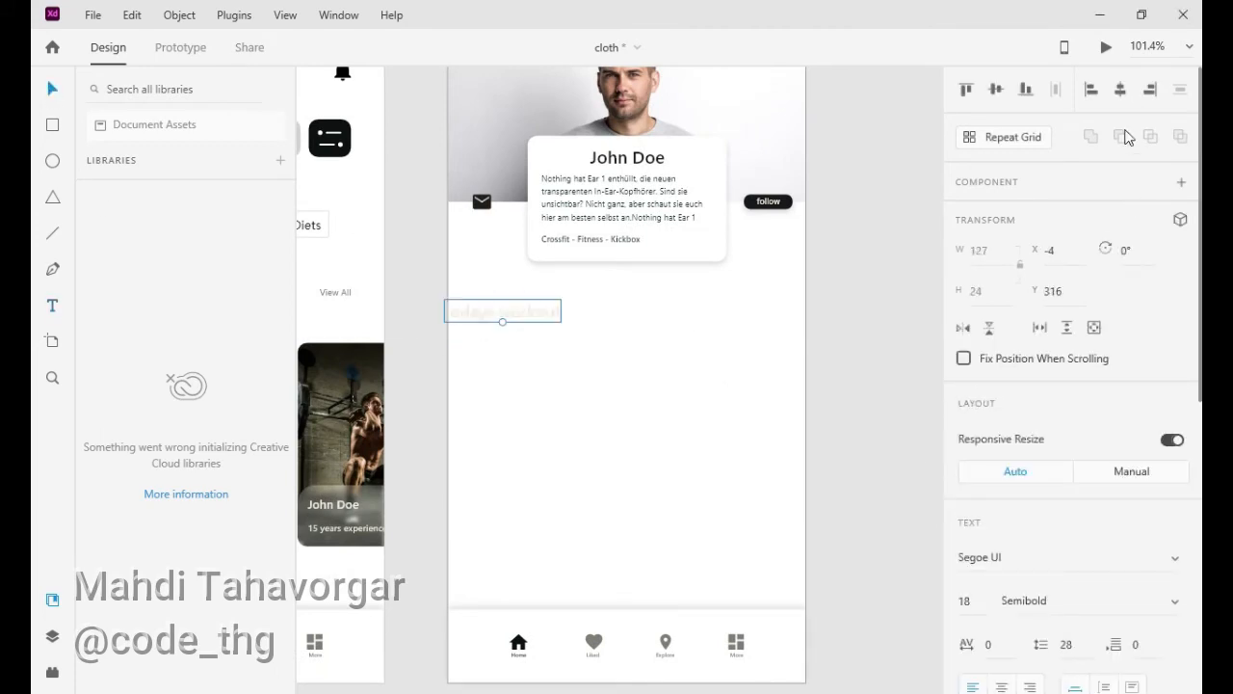
drag(489, 309, 512, 335)
Duplicate the workout heading beneath itself near the screen's margin and change the copy's text to "today's colories".
click(55, 310)
click(53, 89)
click(483, 335)
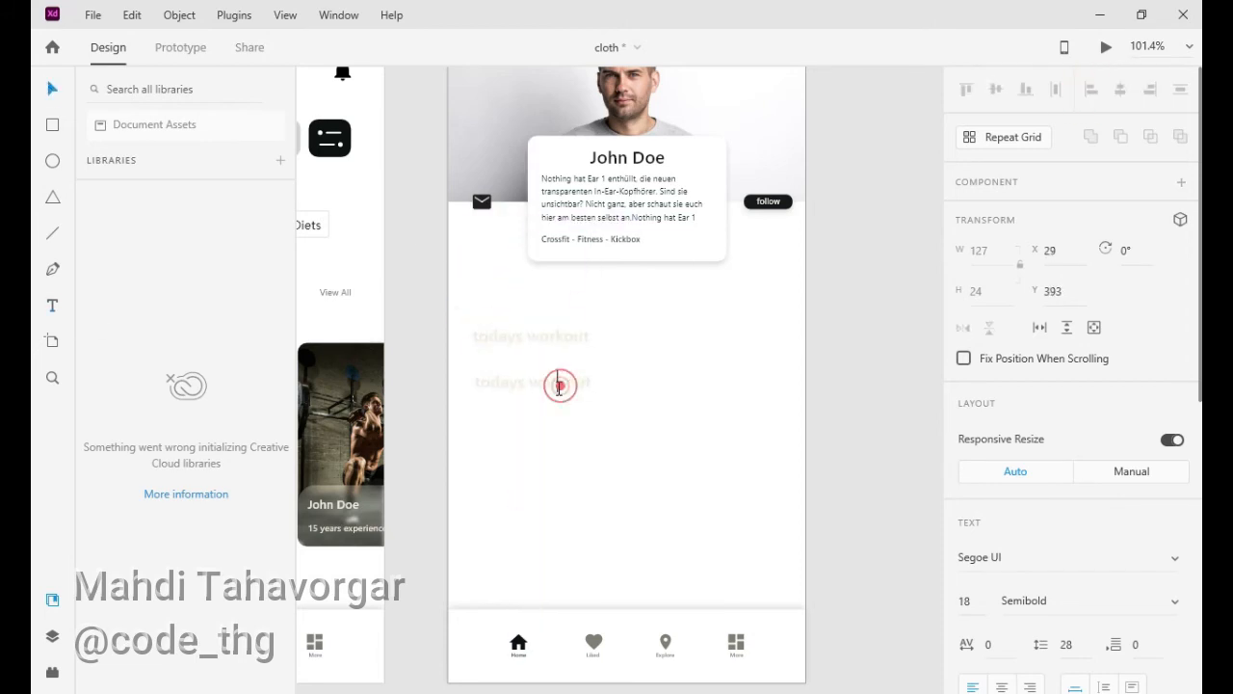
text(colories)
key(ctrl+Left)
key(Left)
key(Left)
text(')
key(End)
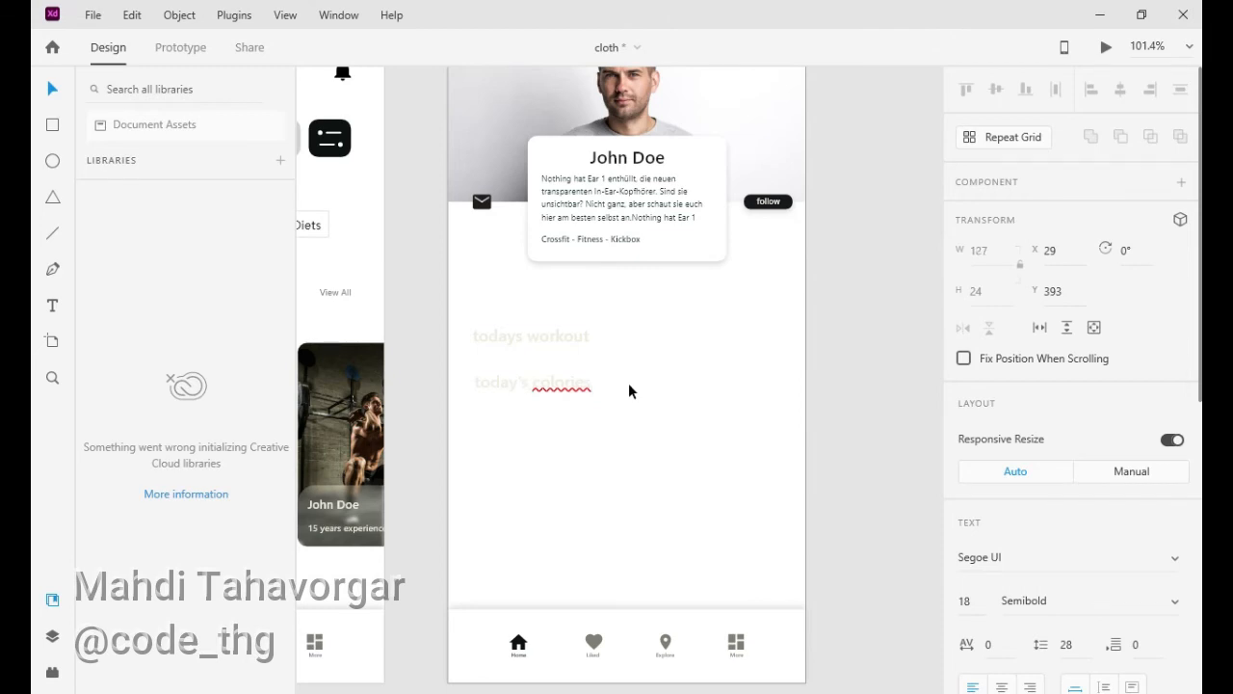
key(Escape)
Set both headings to title case with a dark fill and place Today's Colories above Todays Workout.
scroll(1047, 371, down, 4)
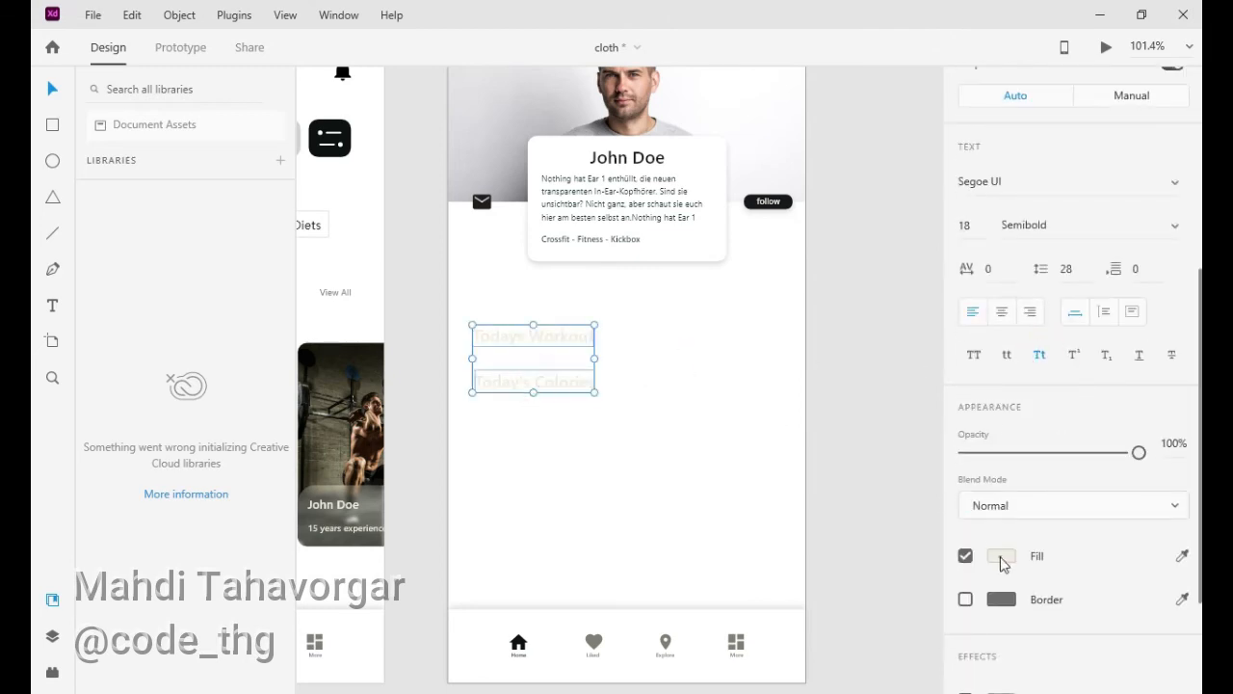
click(542, 427)
drag(525, 385, 525, 412)
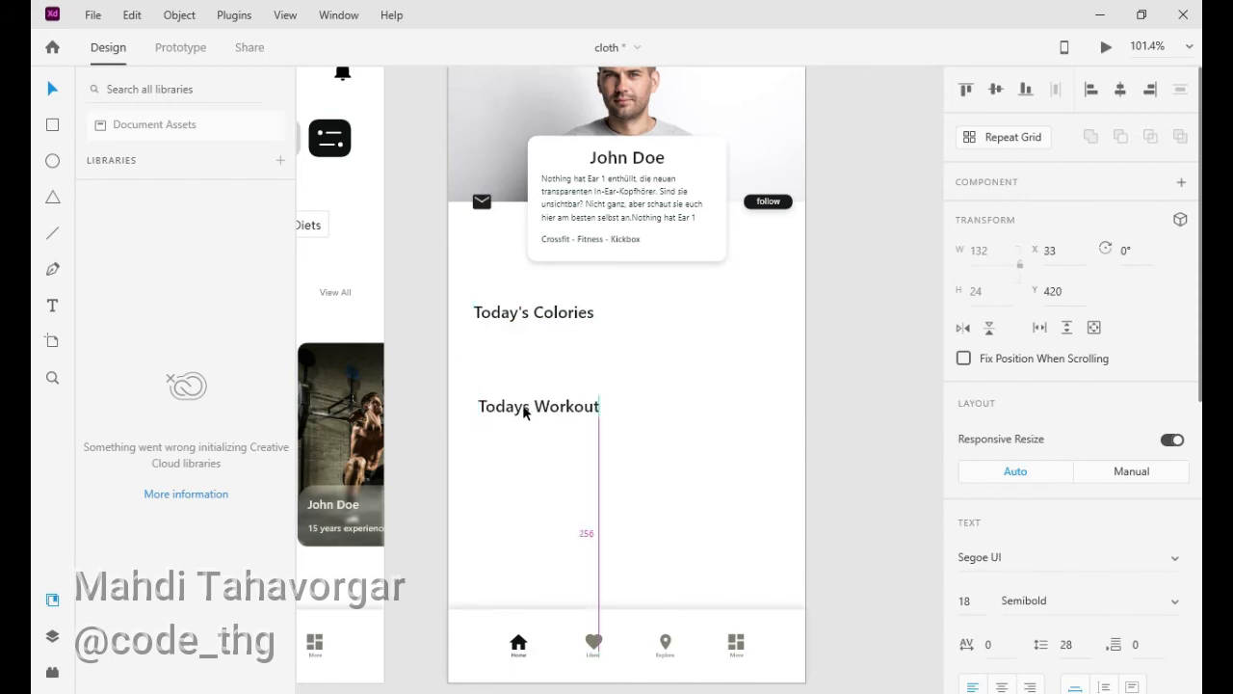
Draw a horizontal line between the two headings and give it a border size of 8 with rounded caps.
drag(475, 356, 764, 353)
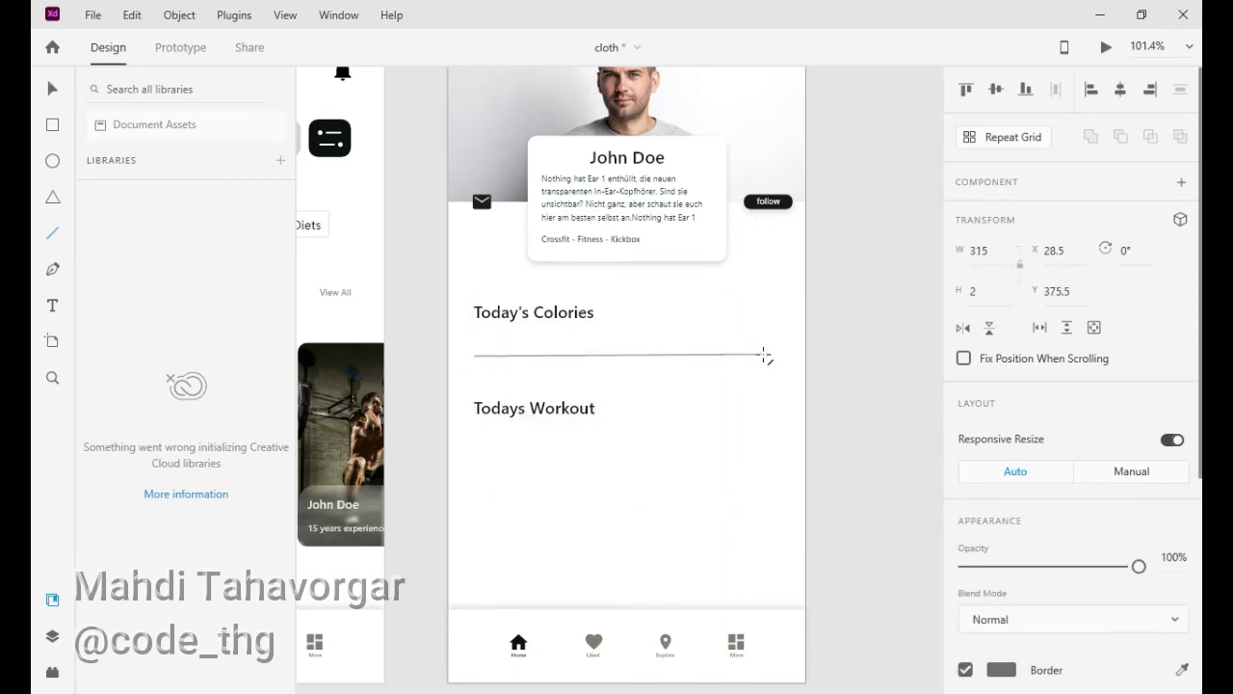
scroll(1019, 381, down, 3)
click(1020, 382)
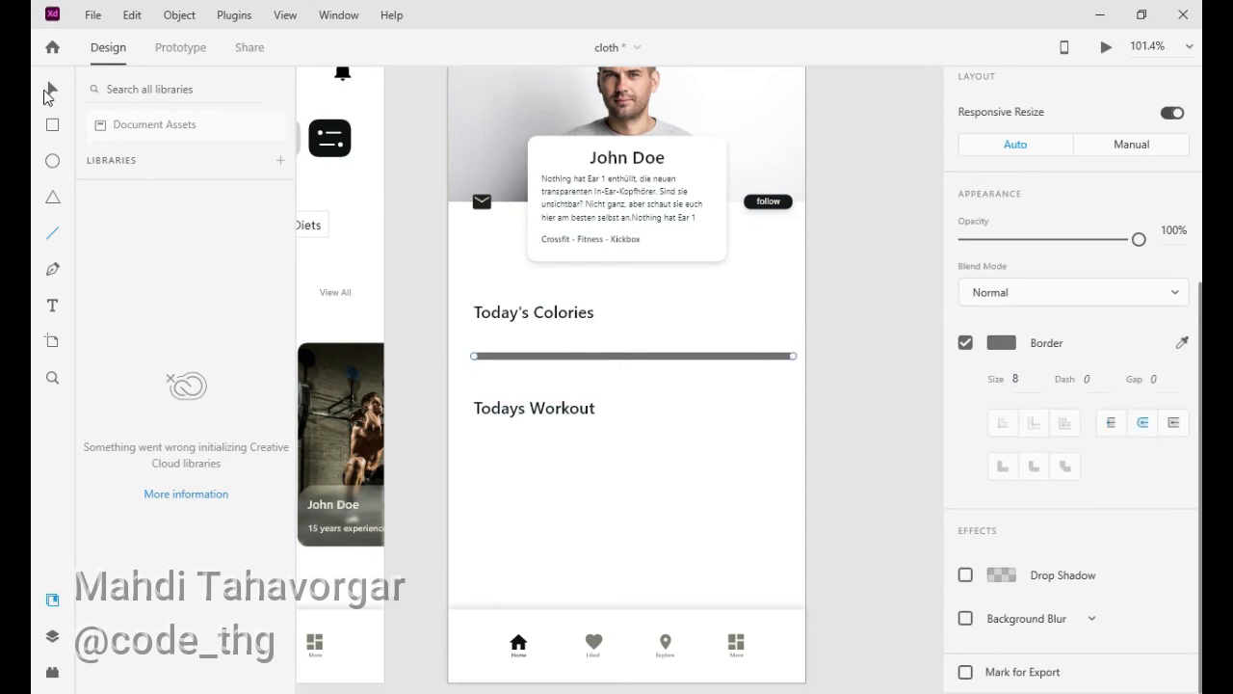
click(50, 91)
Show the artboard's layout grid, fit the line to its columns at about 310 wide, and align both headings with the first column.
double_click(674, 491)
click(966, 653)
click(490, 357)
drag(480, 355, 485, 354)
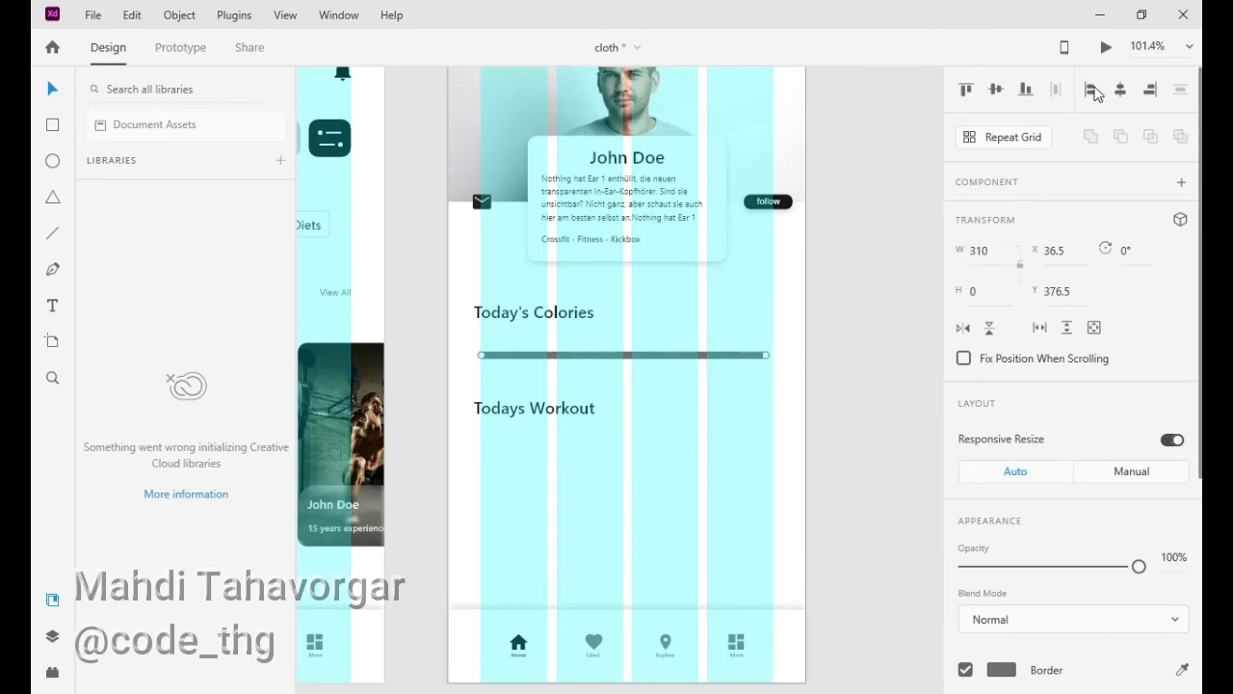
drag(528, 320, 535, 319)
drag(485, 405, 493, 404)
Recolour the line light grey and overlay a near-black copy about 160 wide as the progress portion.
click(647, 355)
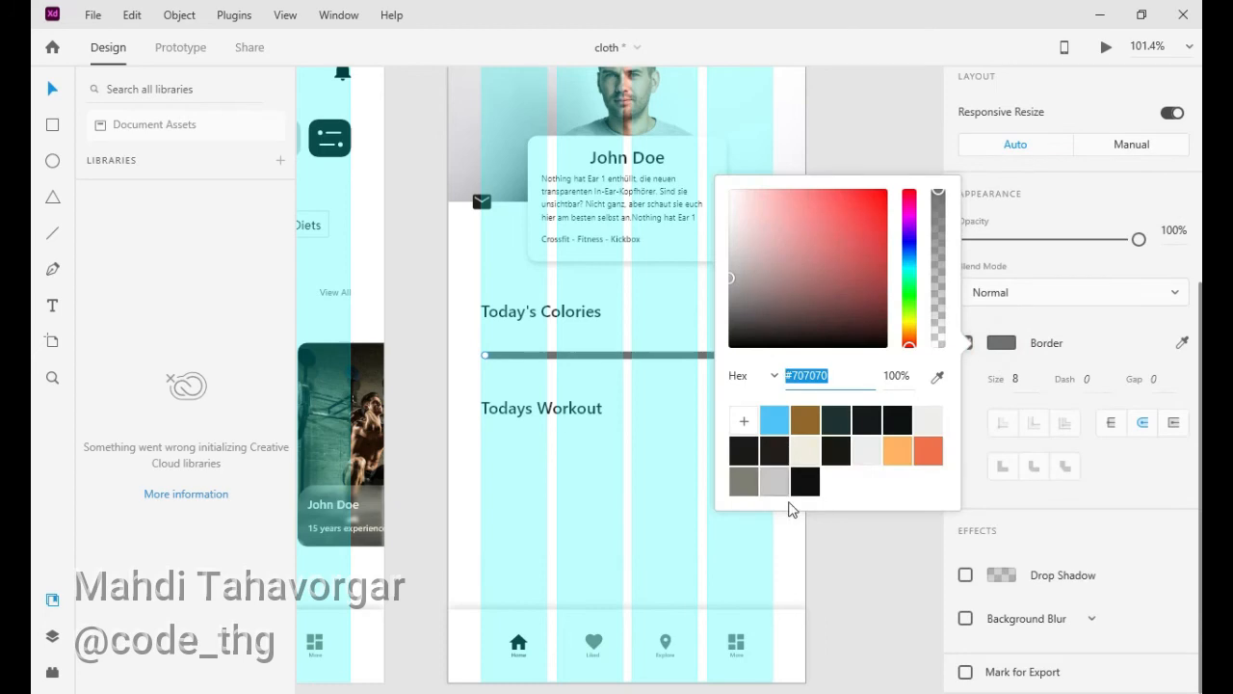
click(1010, 353)
scroll(591, 352, up, 3)
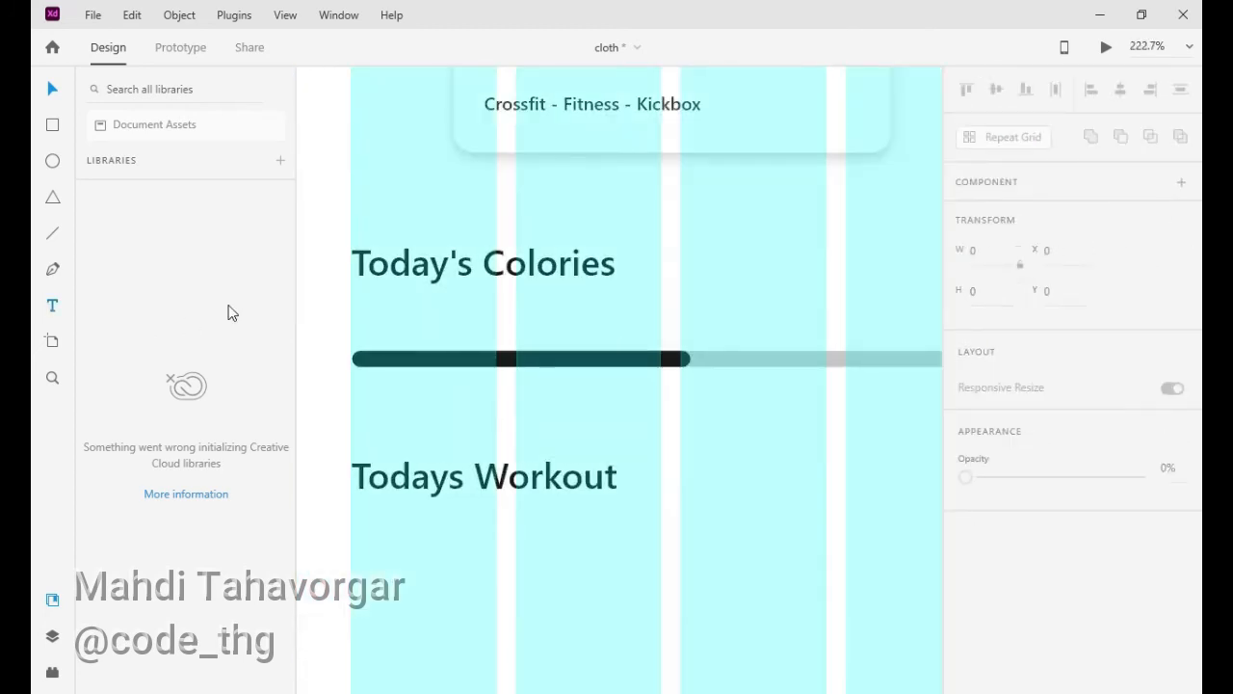
Add the label "430 cal" in Segoe UI Regular 14 above the end of the dark progress line.
click(48, 306)
click(683, 304)
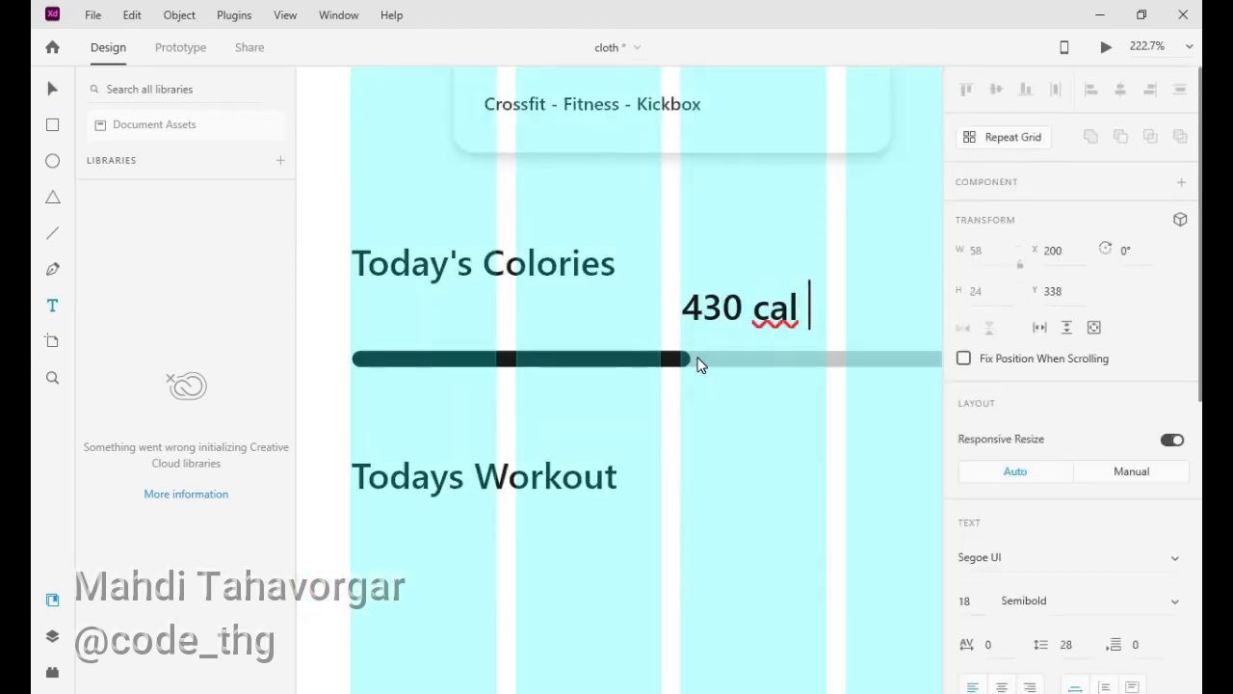
key(Escape)
scroll(1163, 394, down, 3)
click(1079, 318)
click(1026, 247)
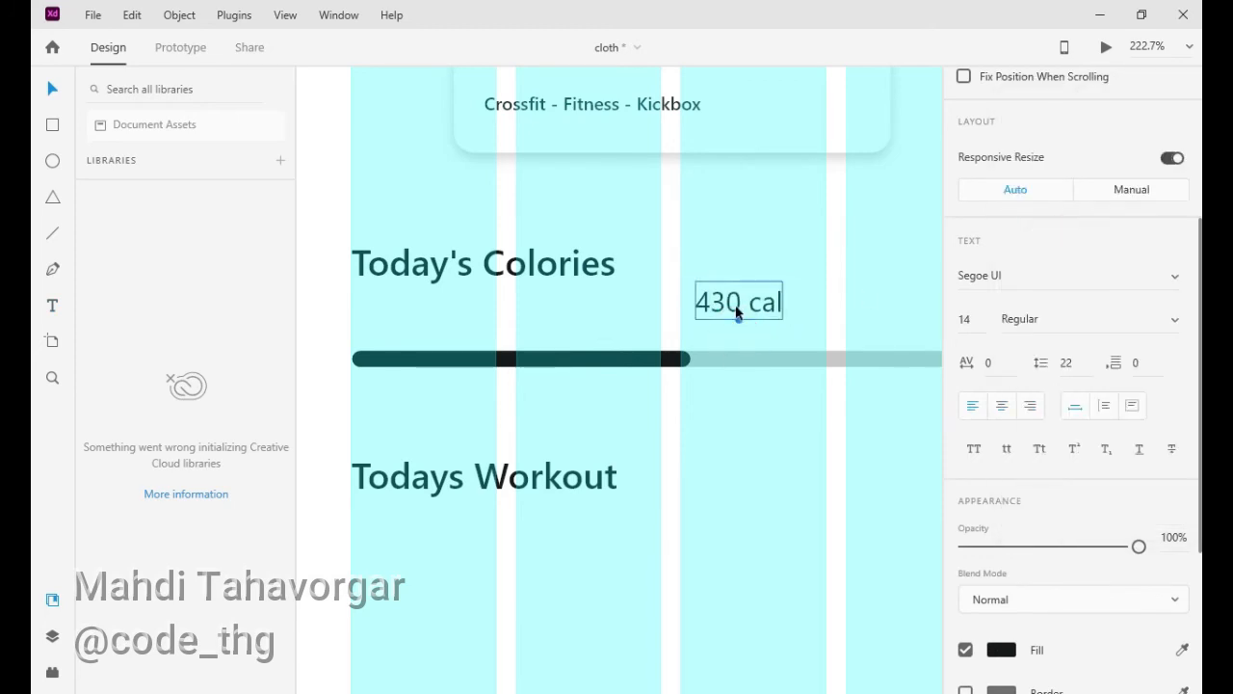
Draw a small circle as a knob at the dark line's end, remove its border and fill it near-black.
drag(661, 339, 703, 380)
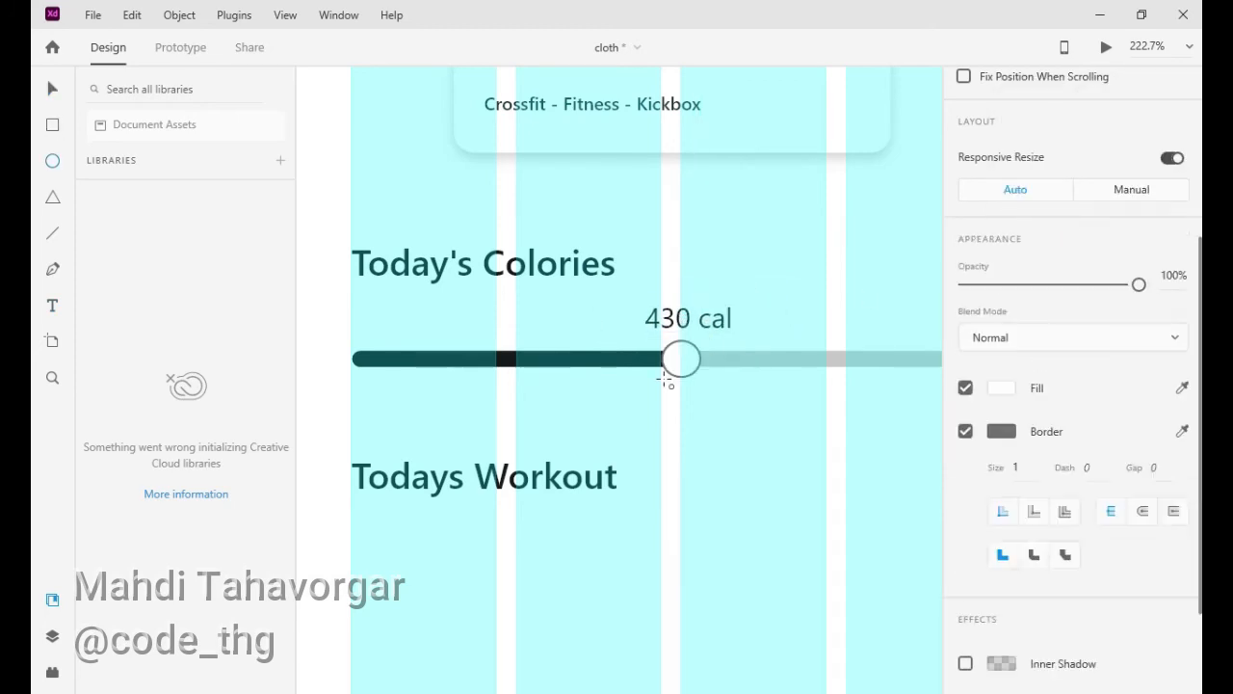
click(980, 249)
click(53, 87)
scroll(999, 343, down, 5)
click(966, 336)
click(1001, 391)
click(728, 441)
click(661, 437)
Paste the trainer card under Todays Workout, resize it to 189 by 154, and place a second copy beside it.
scroll(660, 437, down, 5)
drag(728, 481, 731, 346)
key(ctrl+v)
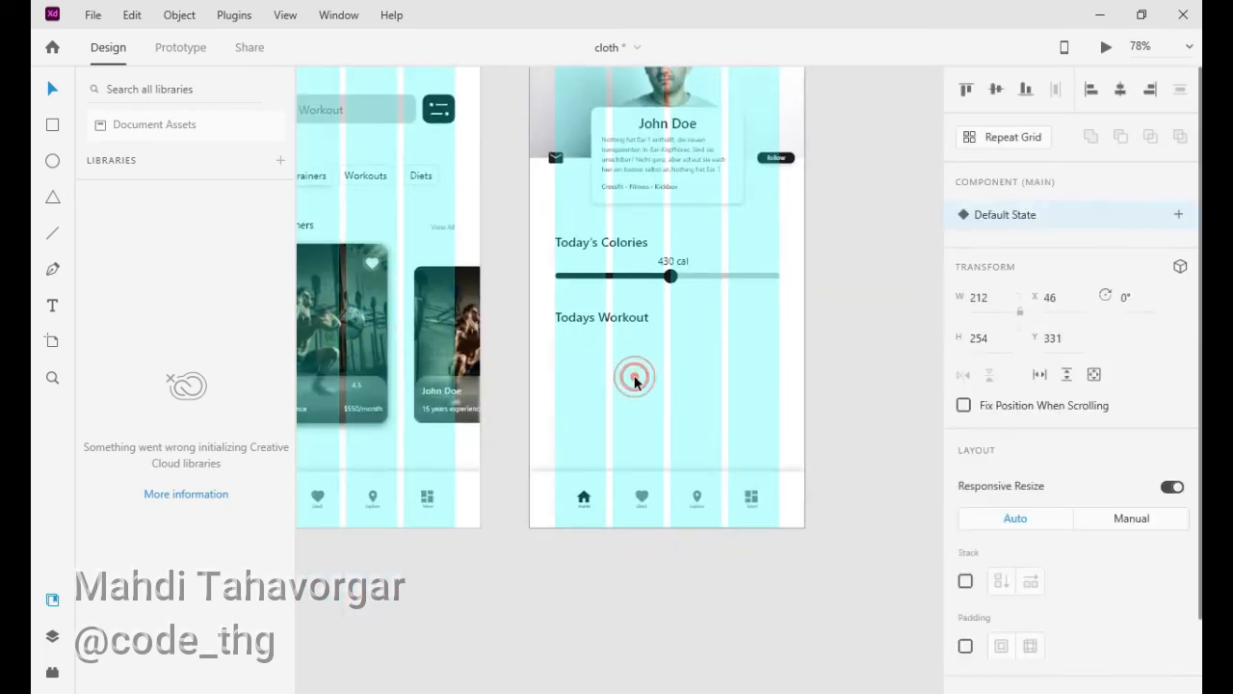
drag(633, 331, 633, 438)
drag(626, 520, 626, 453)
drag(706, 396, 754, 388)
click(647, 385)
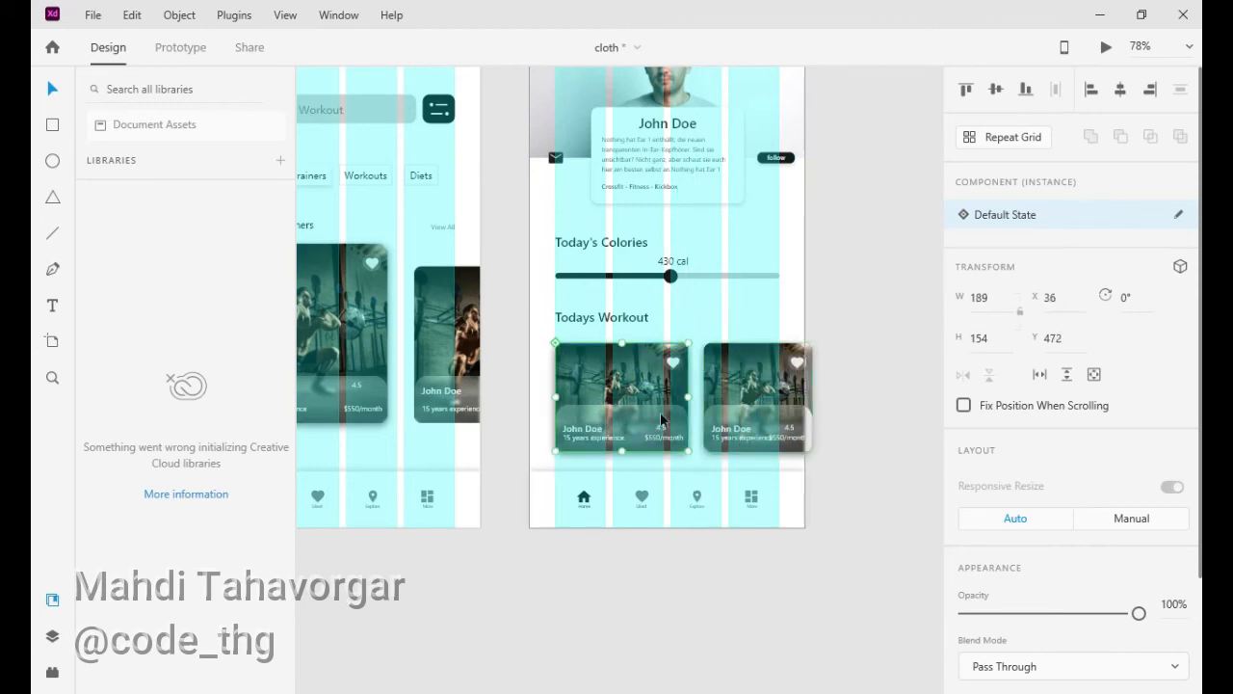
Delete the rating, price and experience texts from the first workout card and retitle it "Extreme Cardio".
scroll(636, 422, up, 5)
double_click(684, 452)
click(686, 455)
key(Delete)
click(691, 433)
key(Delete)
mouse_move(534, 436)
mouse_down()
mouse_move(624, 434)
mouse_move(541, 453)
mouse_up()
double_click(542, 452)
text(Extreme)
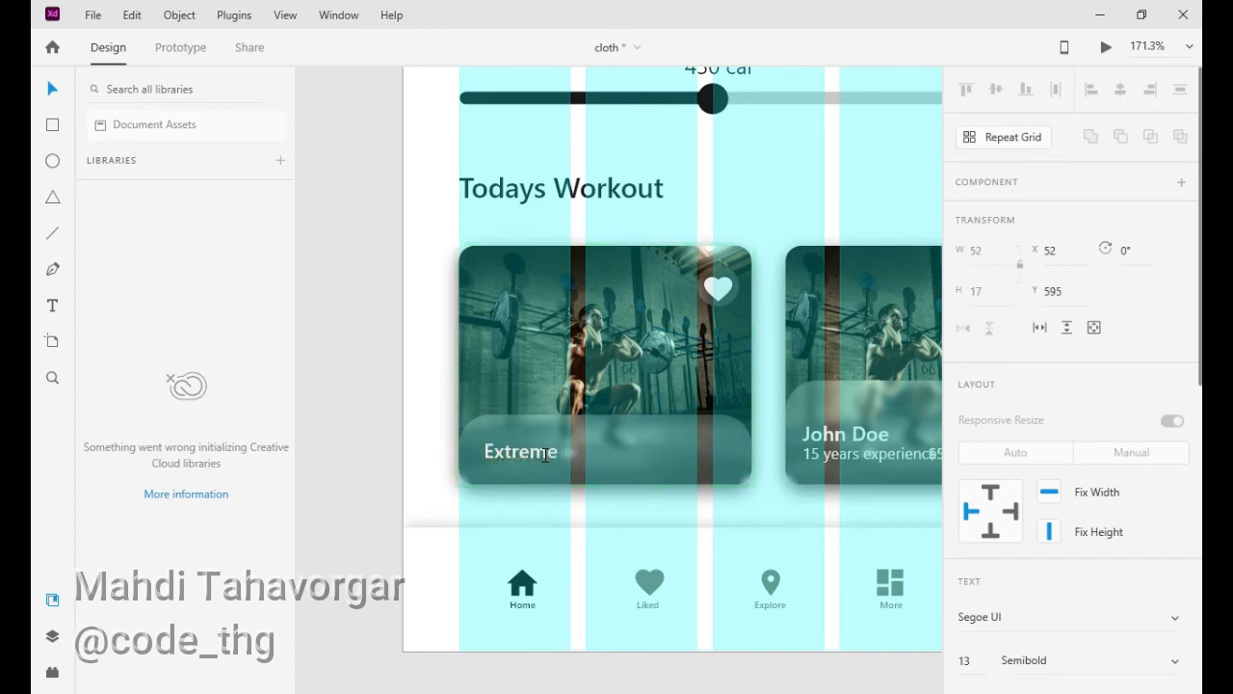
Try to reuse the second card's experience text in the Extreme Cardio card.
double_click(836, 455)
key(ctrl+c)
double_click(675, 457)
key(ctrl+v)
drag(876, 459, 682, 449)
key(ctrl+z)
double_click(875, 455)
key(ctrl+z)
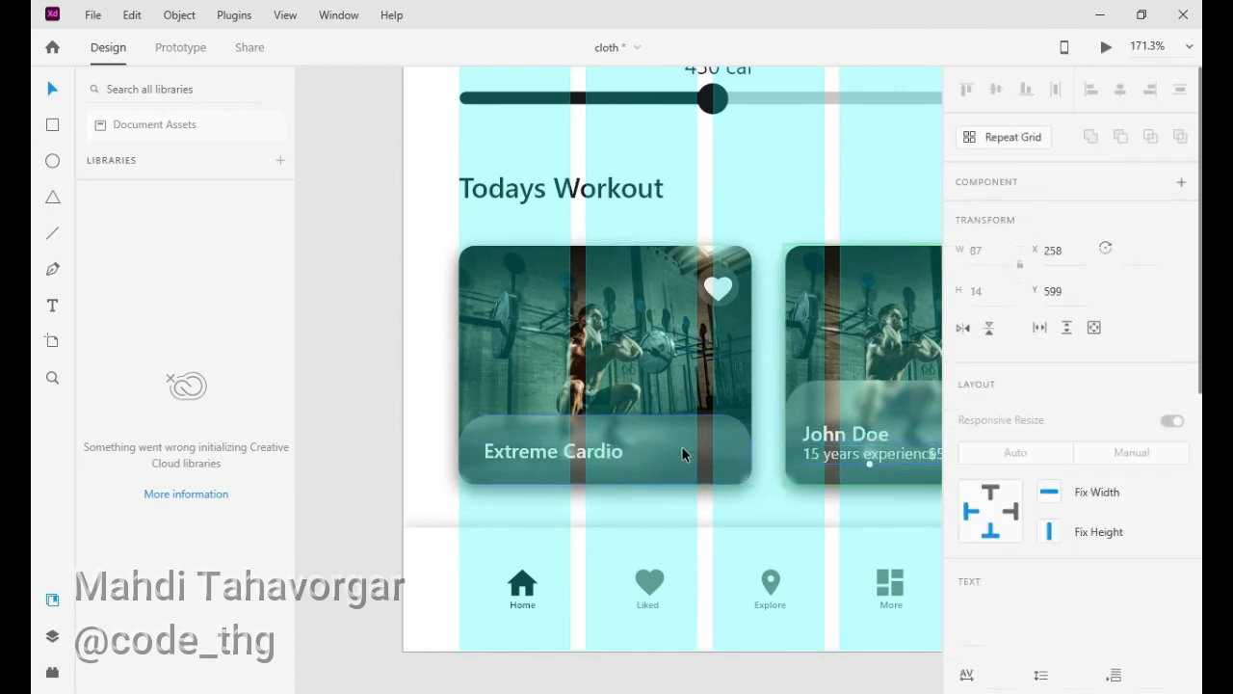
Add the text "20 min" in Regular 10 to the card's lower corner and raise the Extreme Cardio title slightly.
click(663, 448)
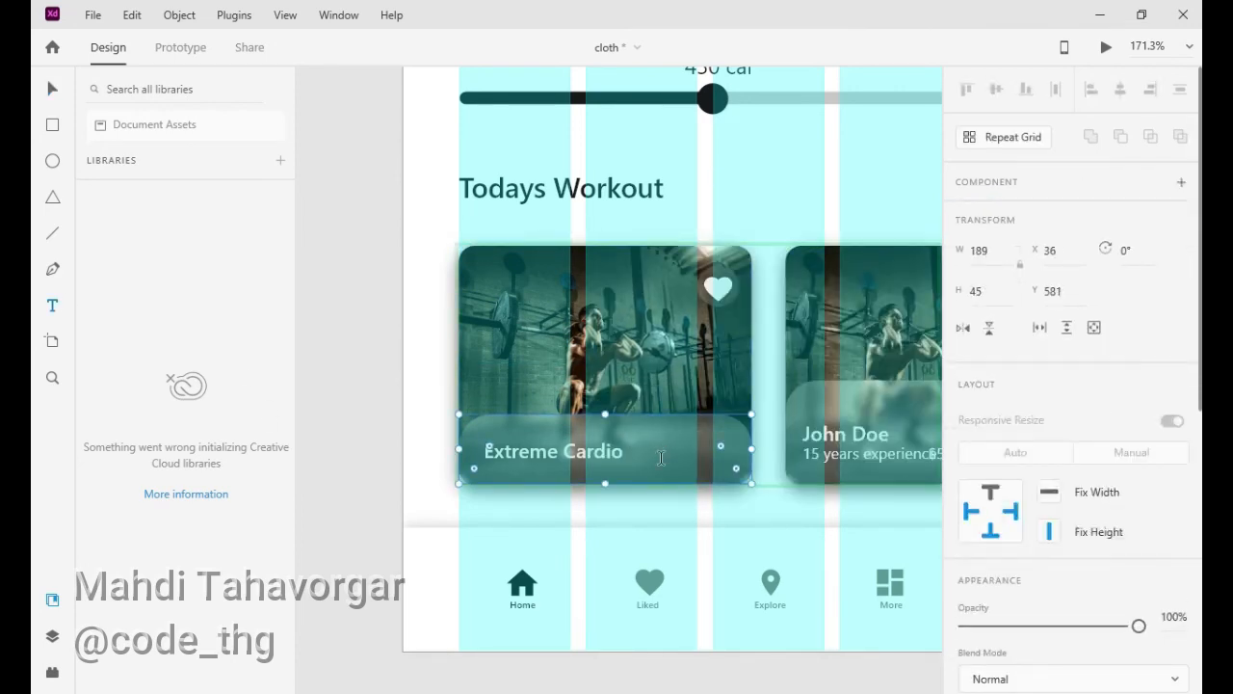
scroll(1050, 443, down, 3)
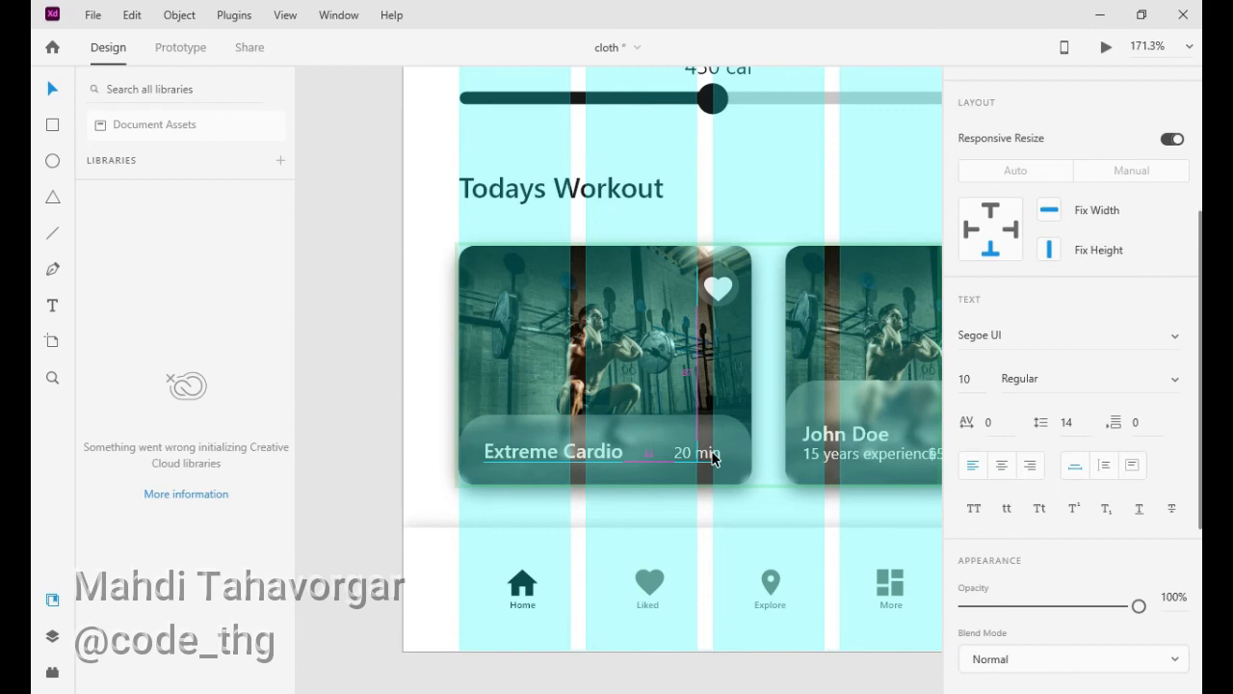
click(619, 350)
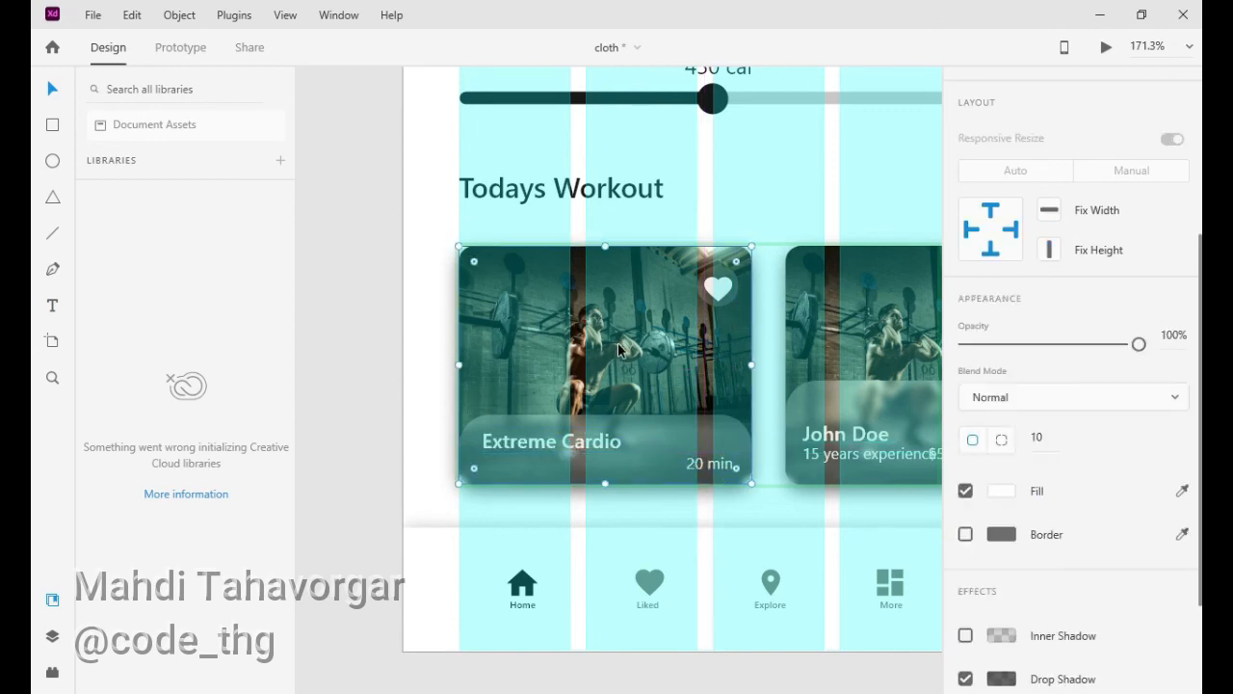
Delete the heart and its backdrop from the Extreme Cardio card and extend the card's photo upward.
click(716, 289)
click(705, 293)
key(Delete)
click(713, 291)
key(Delete)
click(670, 297)
drag(605, 246, 605, 221)
Delete the second workout card.
scroll(734, 306, right, 2)
click(734, 309)
key(Delete)
click(700, 448)
key(Delete)
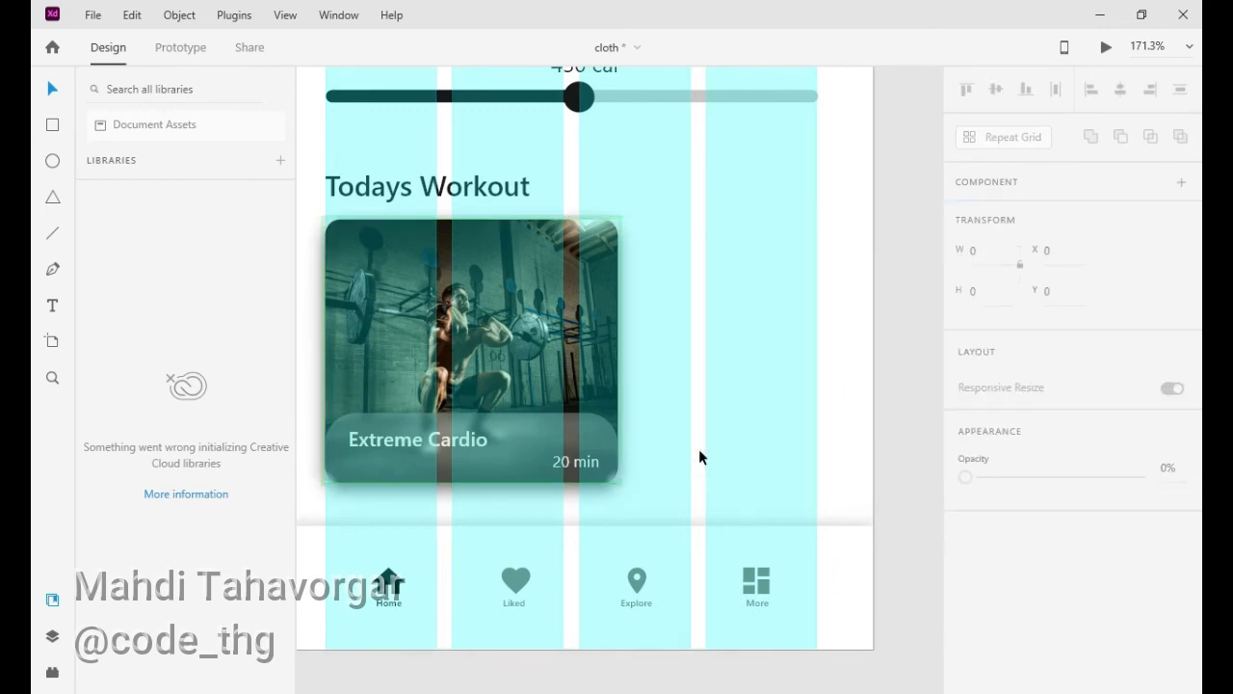
Move the Todays Workout heading up, closer to the calorie bar.
click(510, 380)
drag(424, 274, 487, 335)
drag(490, 255, 490, 220)
scroll(489, 224, up, 3)
Move the calorie bar, its knob, the 430 cal label and the Today's Colories heading up toward the profile card.
click(506, 313)
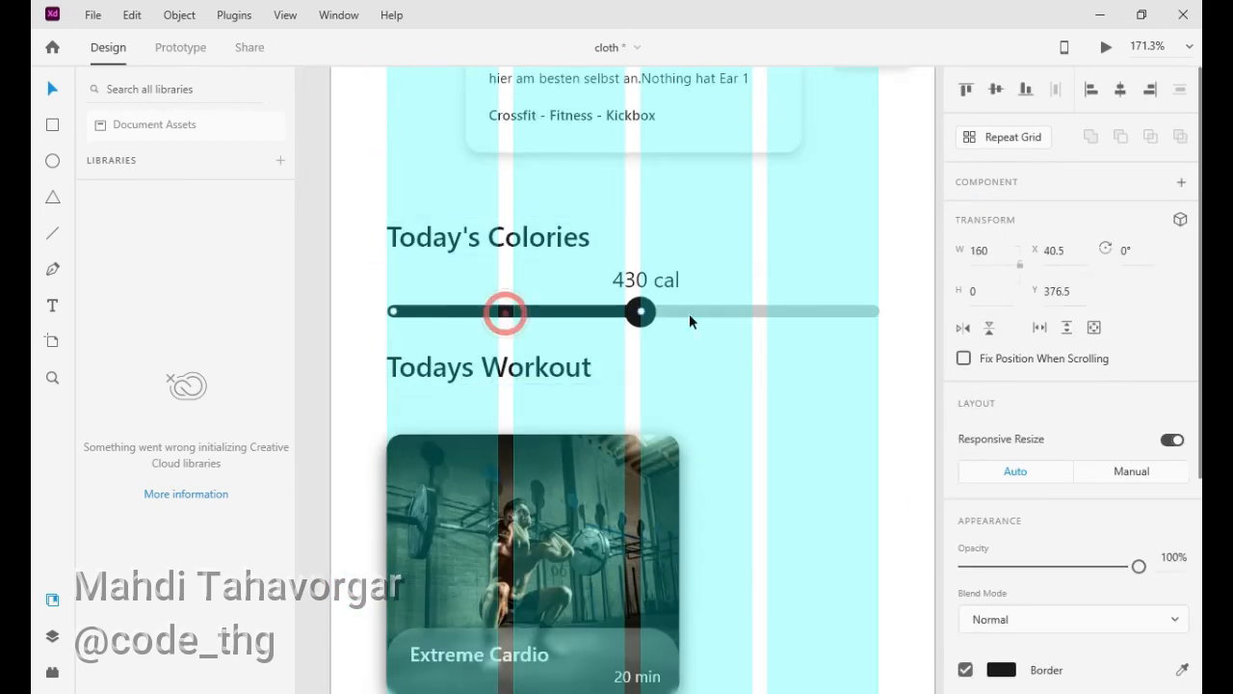
click(741, 313)
click(440, 281)
drag(317, 263, 689, 295)
drag(501, 241, 501, 232)
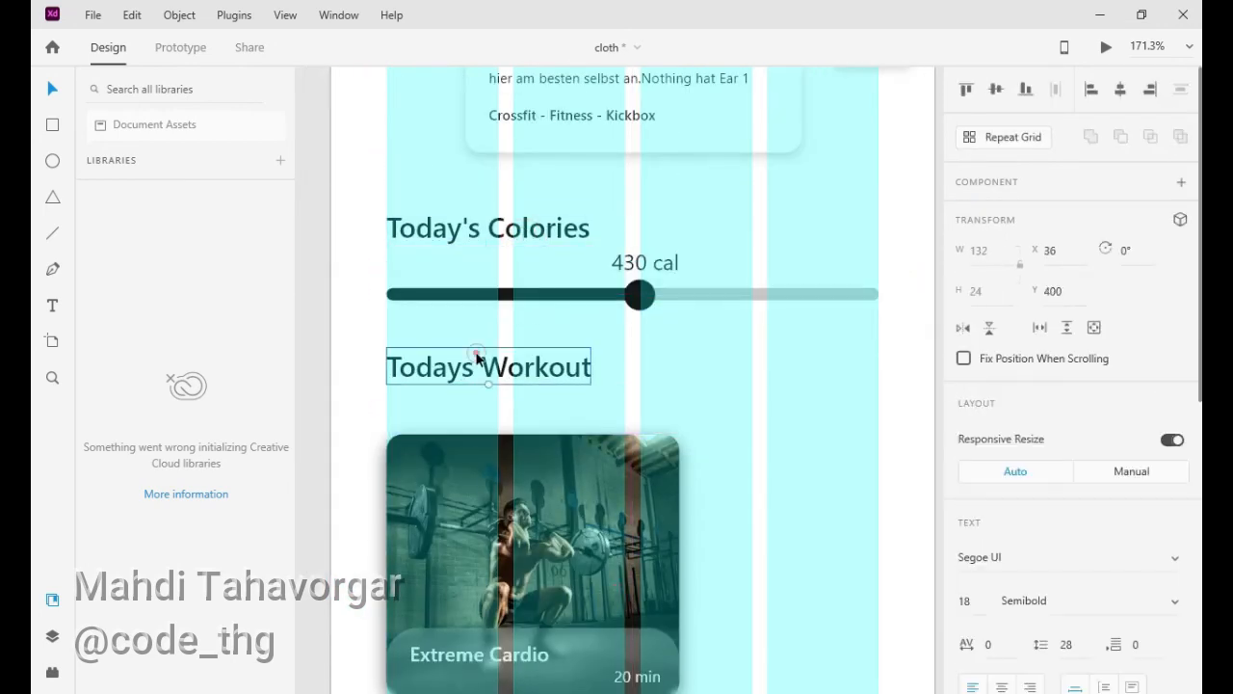
Raise the Todays Workout heading further and extend the workout card's photo upward to meet it.
drag(477, 360, 477, 355)
click(473, 466)
scroll(477, 461, down, 5)
Shorten the workout card's blurred caption strip, lower its title, and set the strip's upper corner radii to 10.
double_click(570, 421)
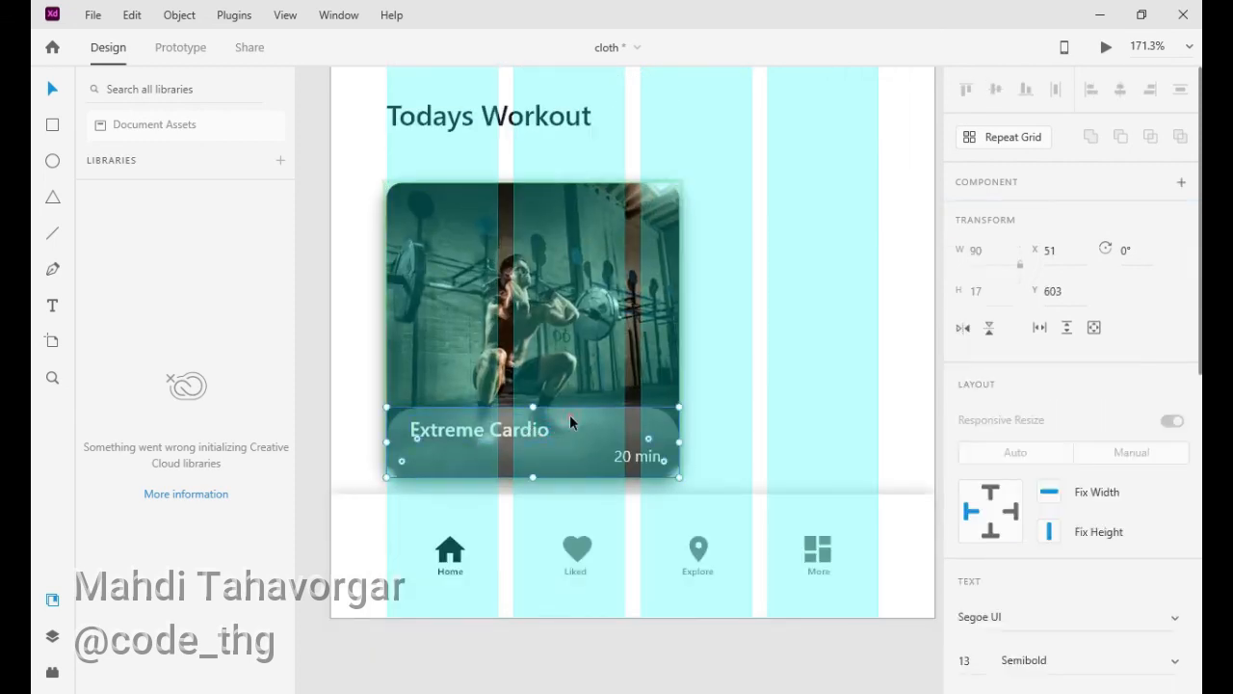
click(578, 438)
scroll(1073, 300, down, 5)
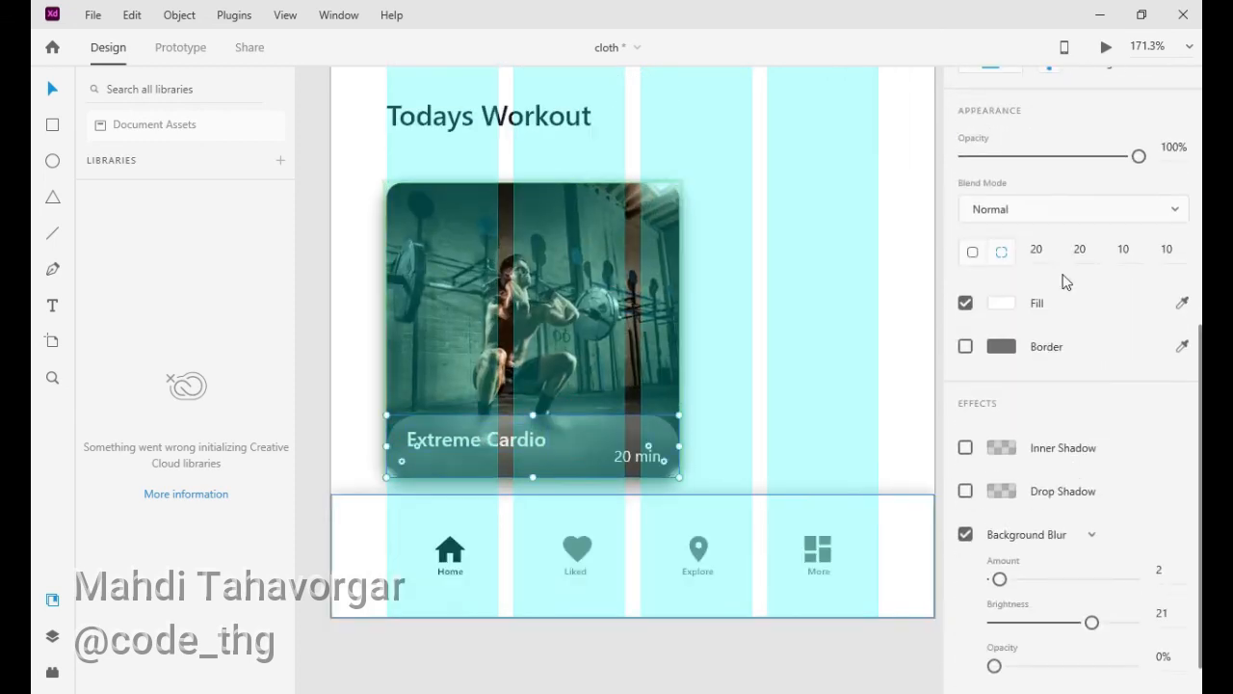
click(1037, 249)
text(10)
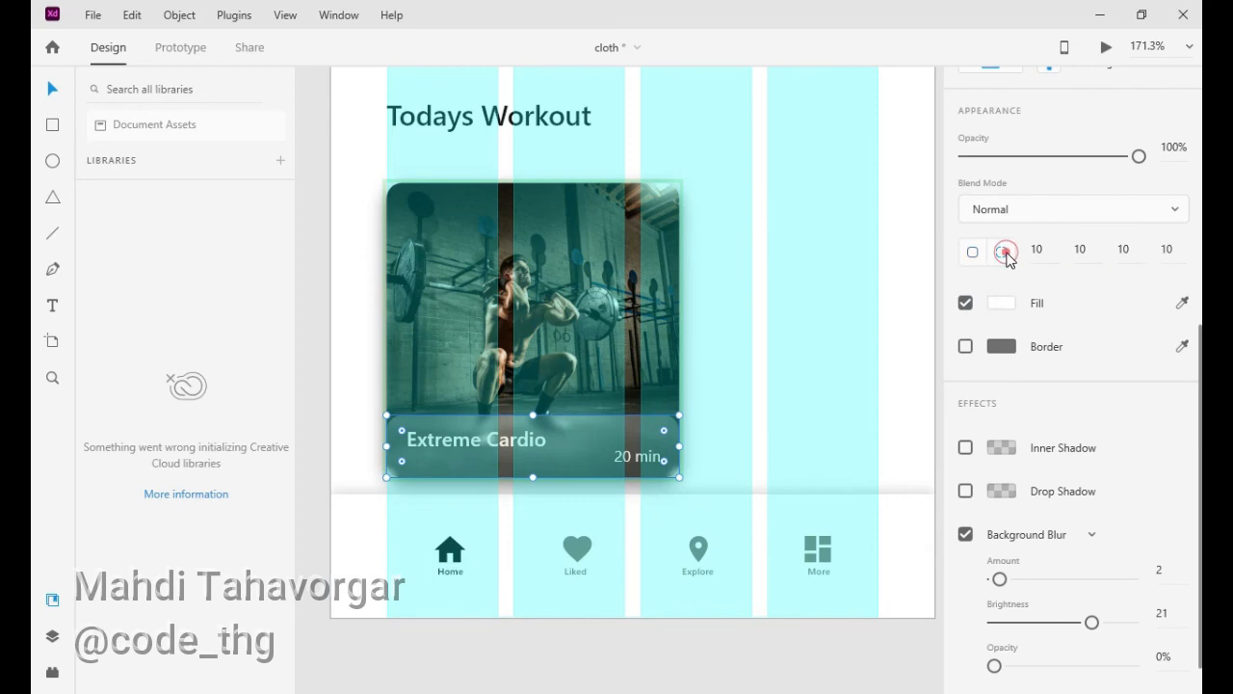
Set the corner radius of the workout card's photo to 5.
click(613, 344)
click(999, 289)
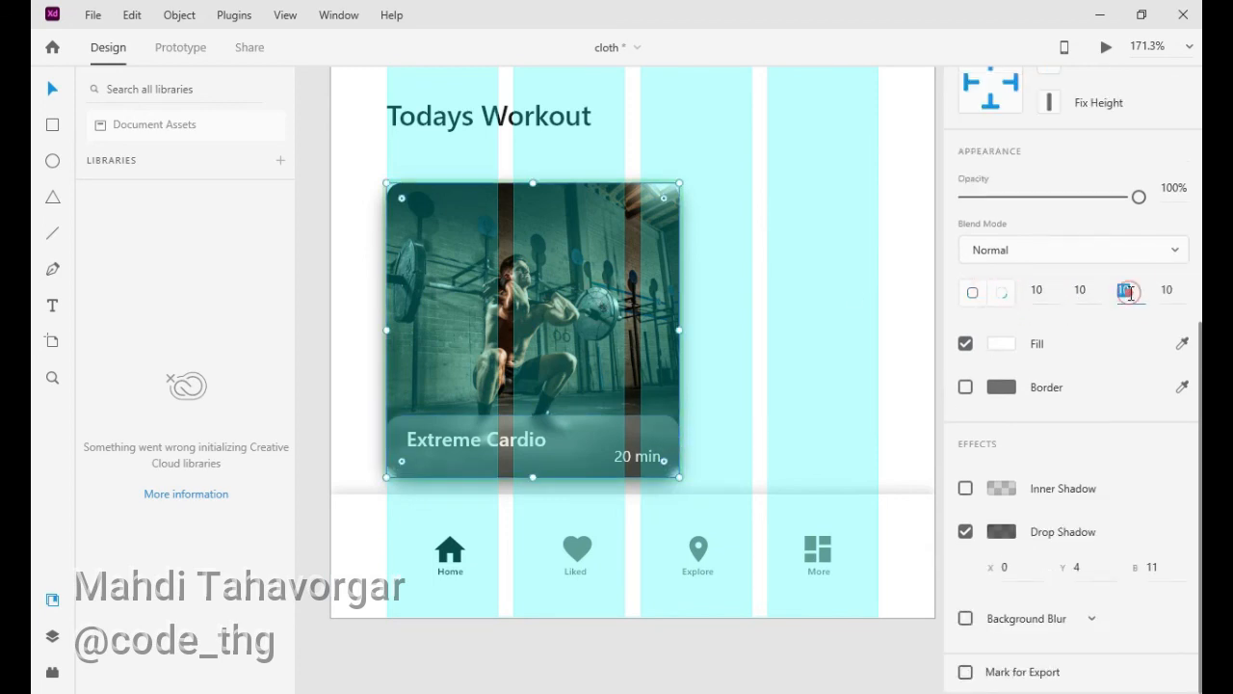
click(815, 262)
Duplicate the Extreme Cardio card to its right and turn off the drop shadow on the copy's photo.
drag(457, 316, 794, 316)
double_click(794, 316)
scroll(1025, 447, down, 5)
click(965, 532)
scroll(652, 410, down, 5)
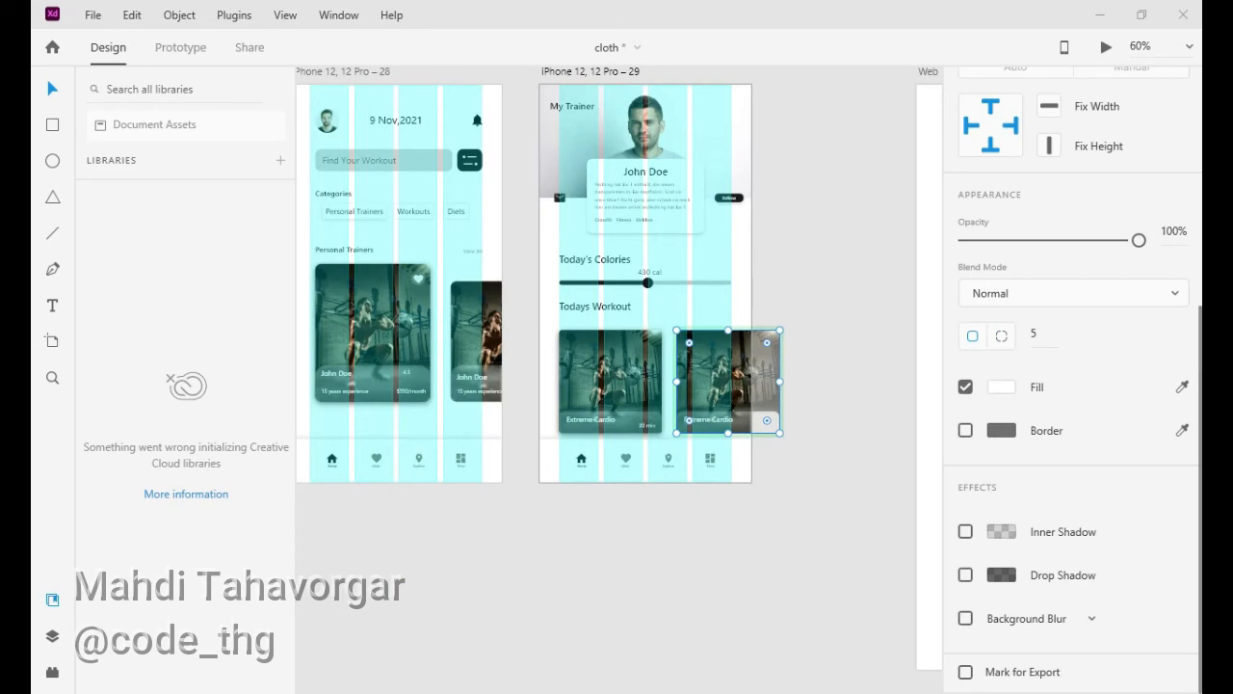
Replace the photos in the second workout card and the home screen's second trainer card with new image files.
drag(1175, 303, 728, 381)
double_click(482, 337)
drag(1176, 302, 505, 333)
click(776, 284)
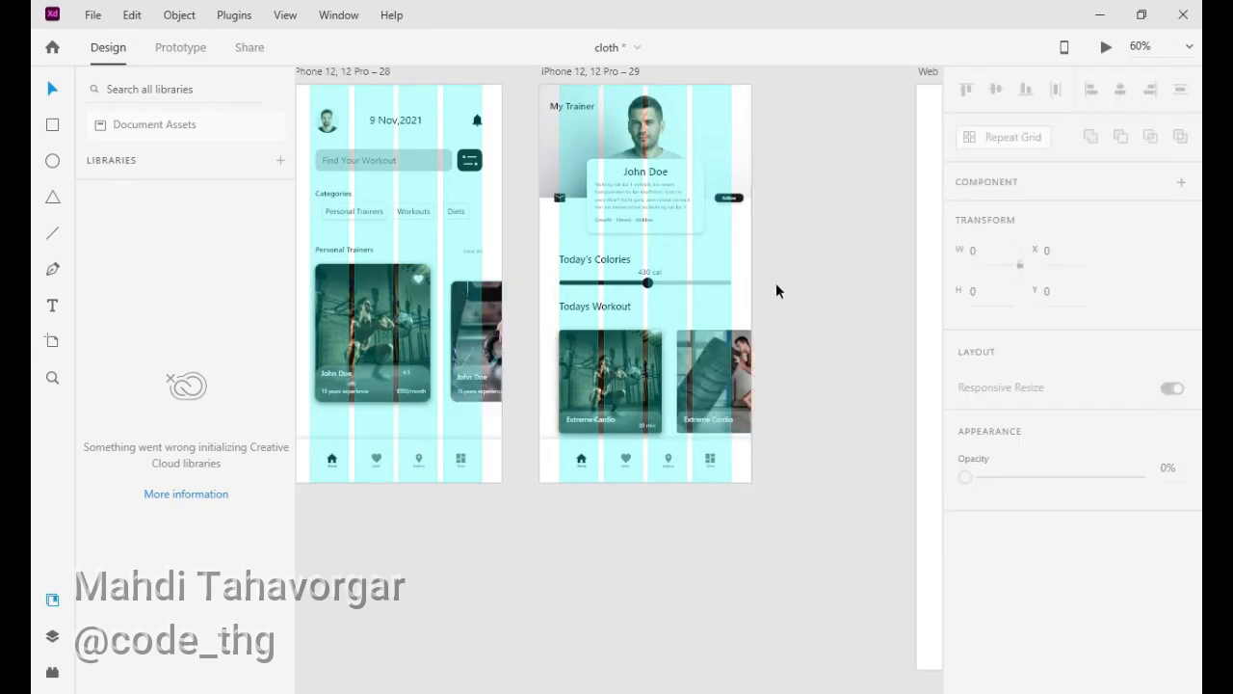
Retitle the second workout card "Ketel Ball Swing".
scroll(703, 427, up, 10)
double_click(640, 452)
text(Ketel Ball Swing)
Export the home and My Trainer artboards as images.
scroll(869, 322, down, 8)
click(525, 216)
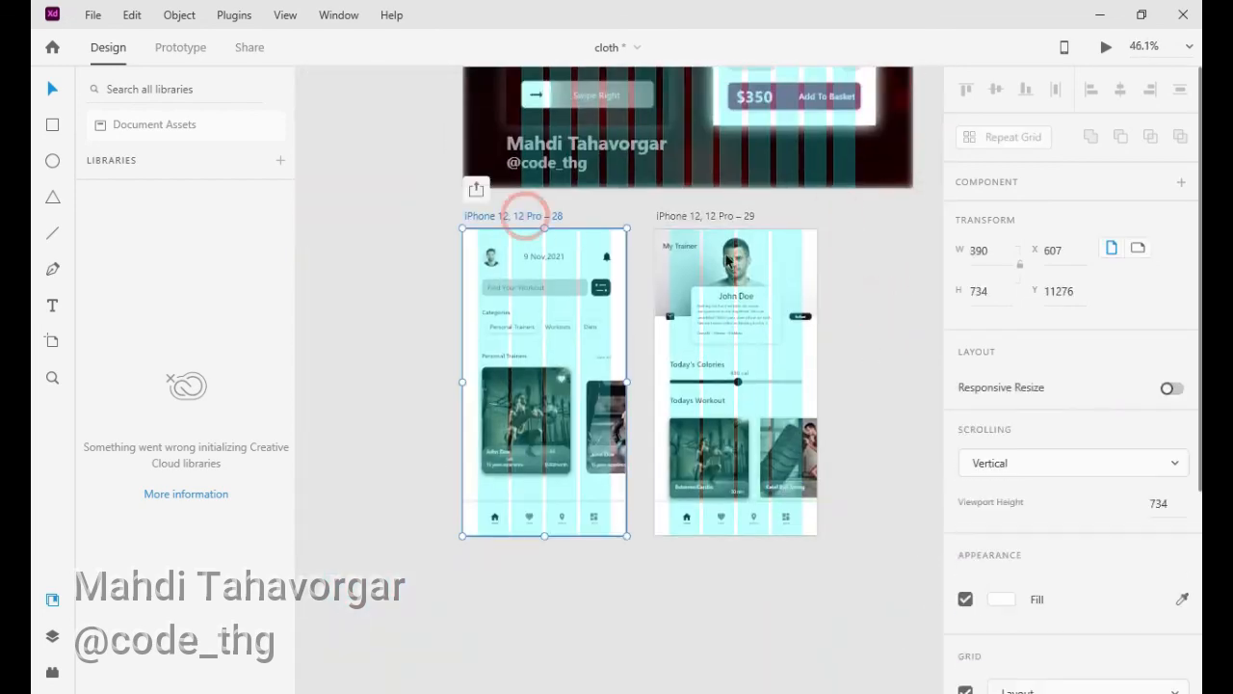
click(859, 366)
click(550, 215)
key(ctrl+e)
key(Return)
Place both screen images side by side in the middle of the Web 1920 – 13 artboard.
click(762, 357)
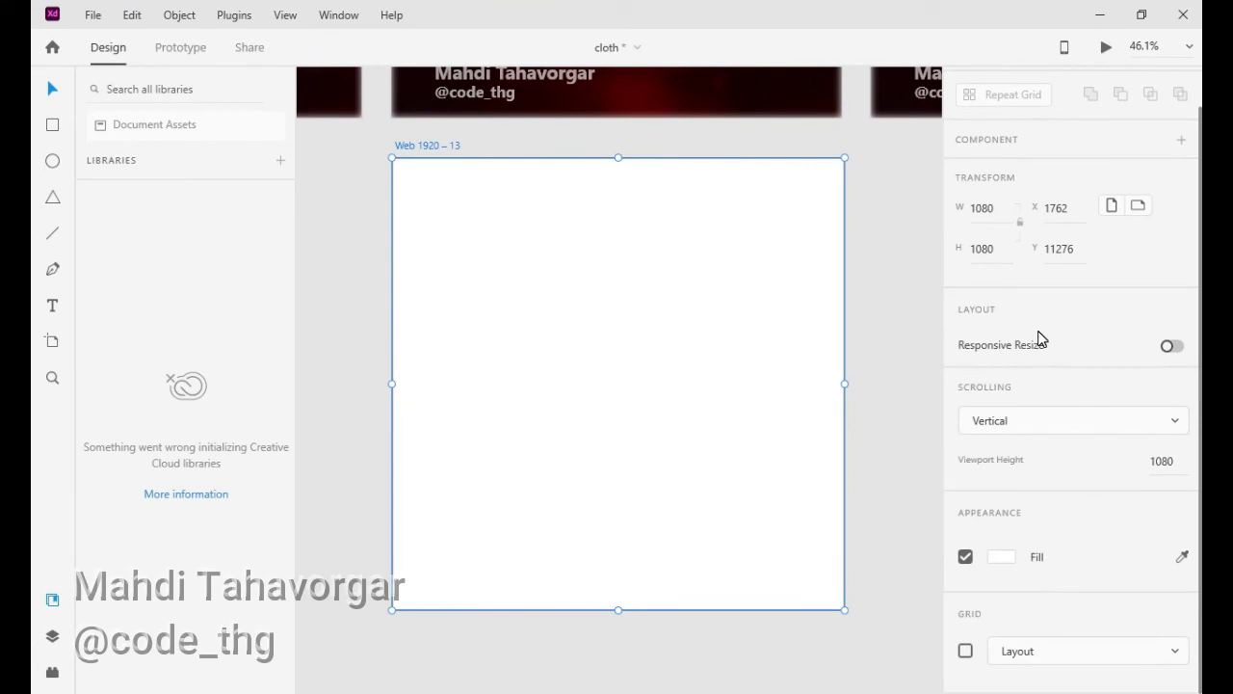
key(ctrl+v)
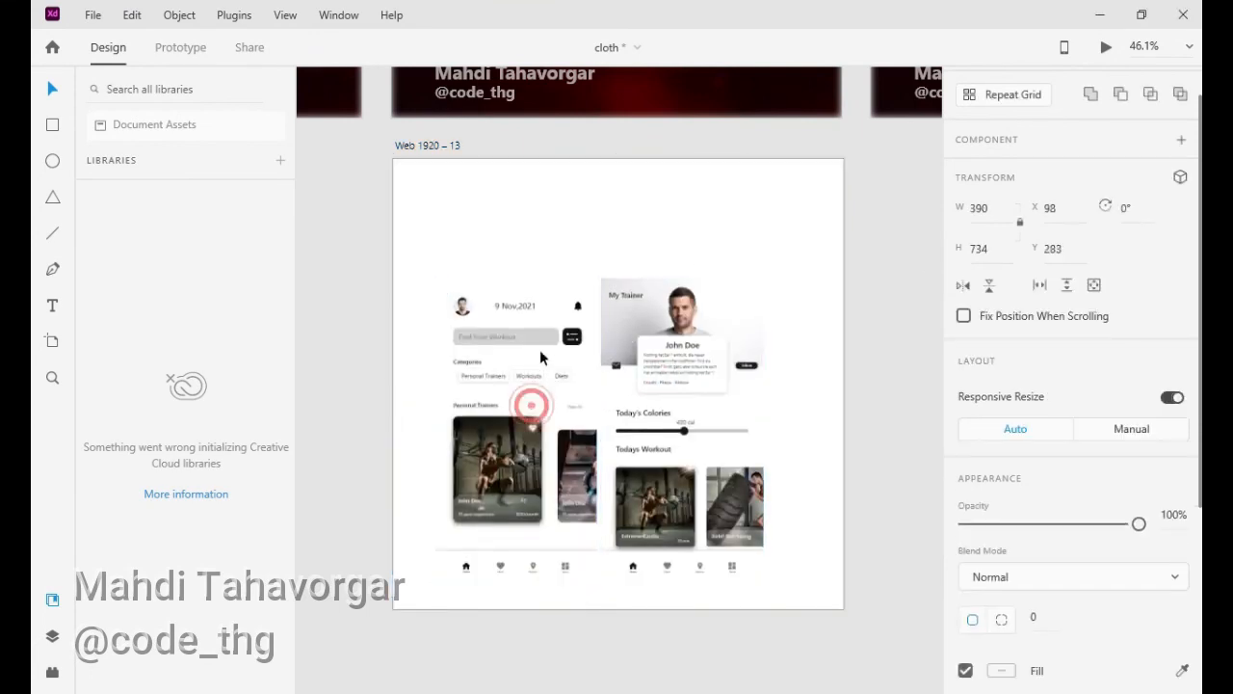
drag(532, 405, 551, 355)
Give both screen images a border size of 5 and a corner radius of 20.
scroll(982, 337, down, 3)
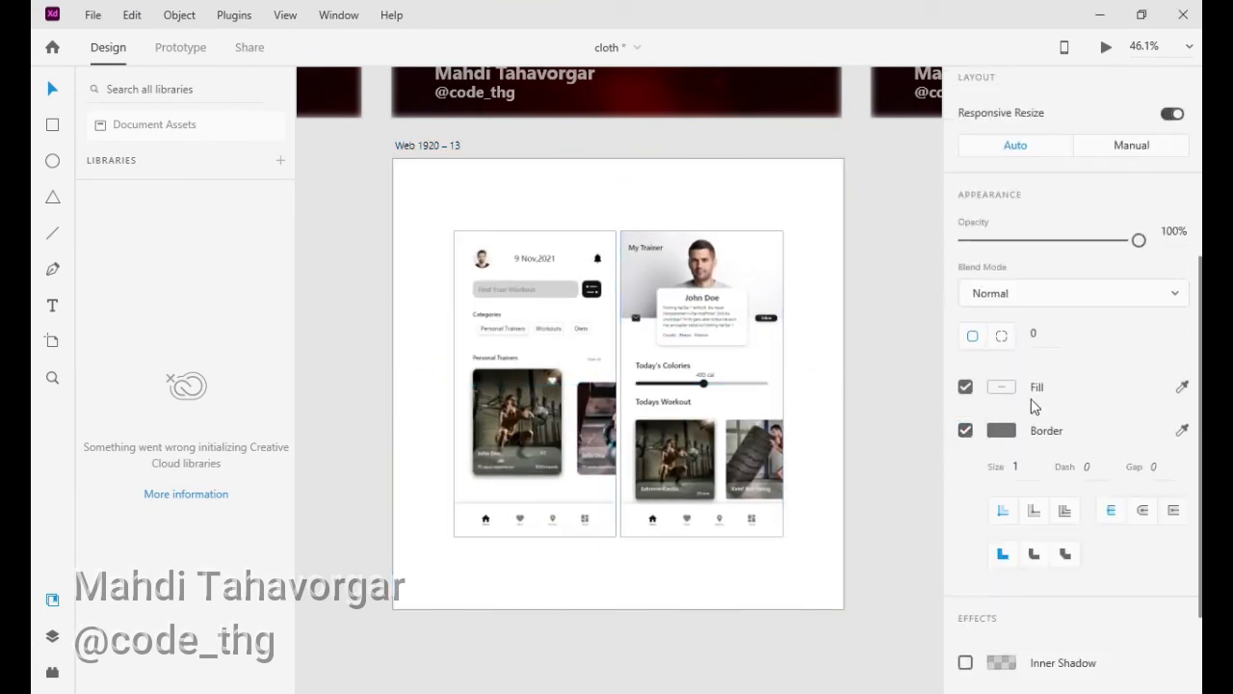
text(5)
click(872, 361)
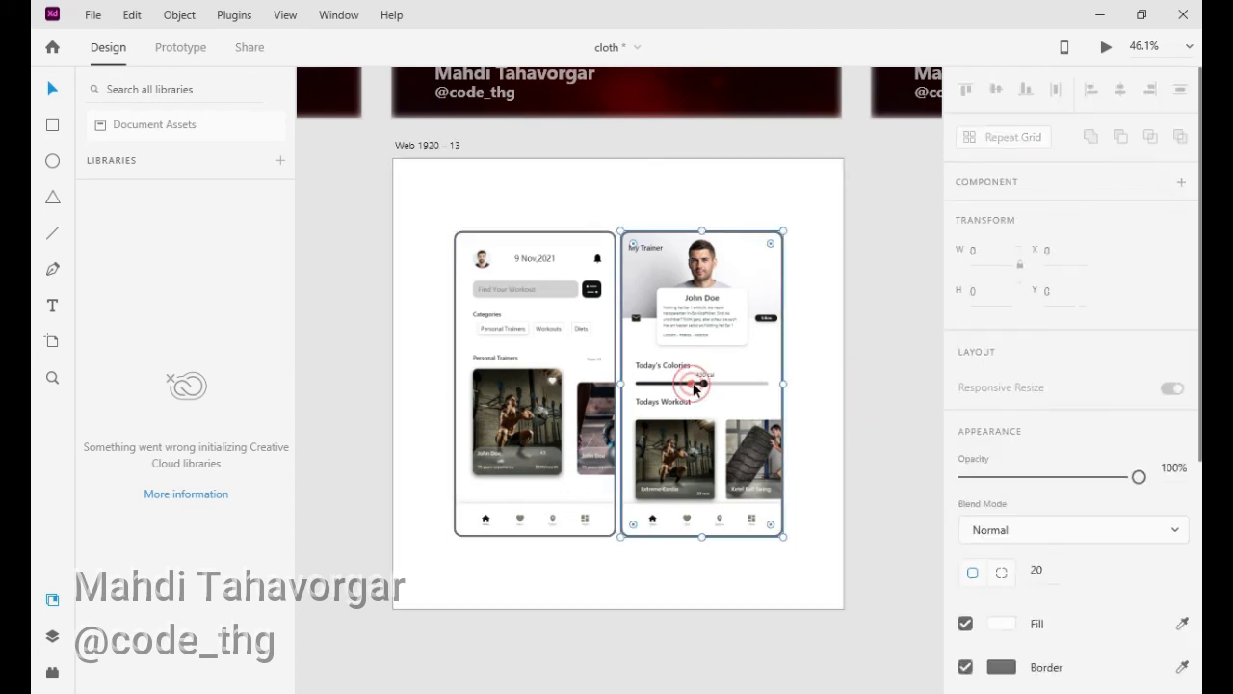
Shift the My Trainer image slightly right to widen the gap and set the screens' border size to 4.
drag(693, 384, 700, 384)
click(786, 316)
click(912, 291)
click(545, 338)
scroll(1024, 463, down, 2)
click(1023, 603)
text(4)
Recolour the borders of the two screen images near-black.
click(889, 404)
click(751, 390)
scroll(1002, 397, down, 4)
click(1002, 383)
click(897, 459)
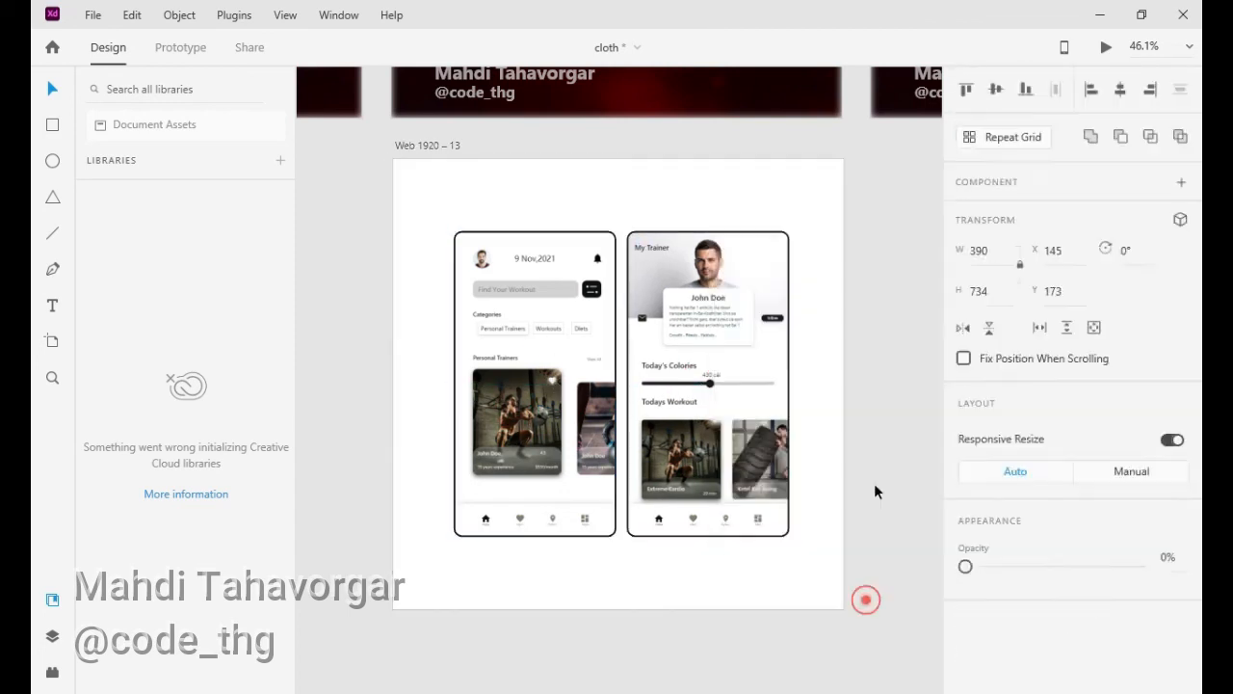
Place the designer's name and handle text below the screens at their left edge and fill it with the grey swatch.
click(867, 592)
scroll(807, 259, down, 3)
drag(584, 490, 590, 497)
scroll(996, 553, down, 3)
click(997, 576)
click(727, 491)
click(650, 581)
Fill the Web 1920 – 13 artboard with a linear gradient from dark teal at the top to cream at the bottom.
scroll(615, 509, up, 1)
double_click(705, 277)
scroll(997, 549, down, 1)
click(999, 557)
click(776, 350)
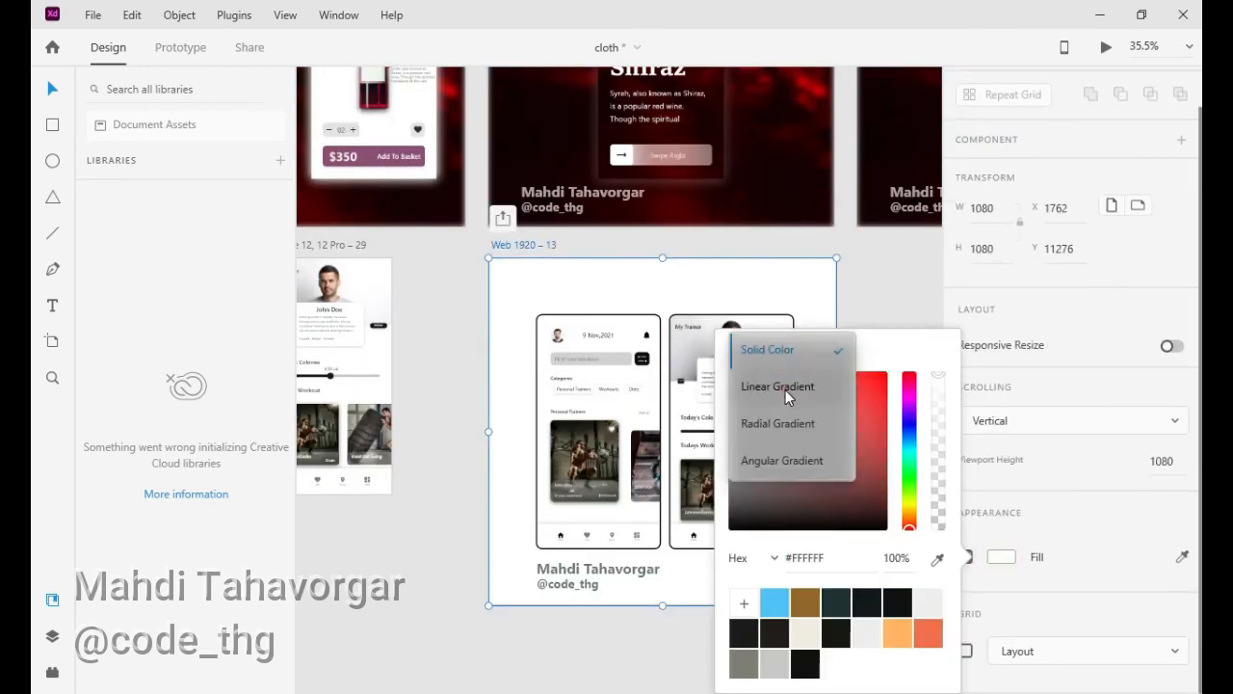
click(785, 387)
click(841, 604)
click(944, 351)
click(798, 639)
click(878, 267)
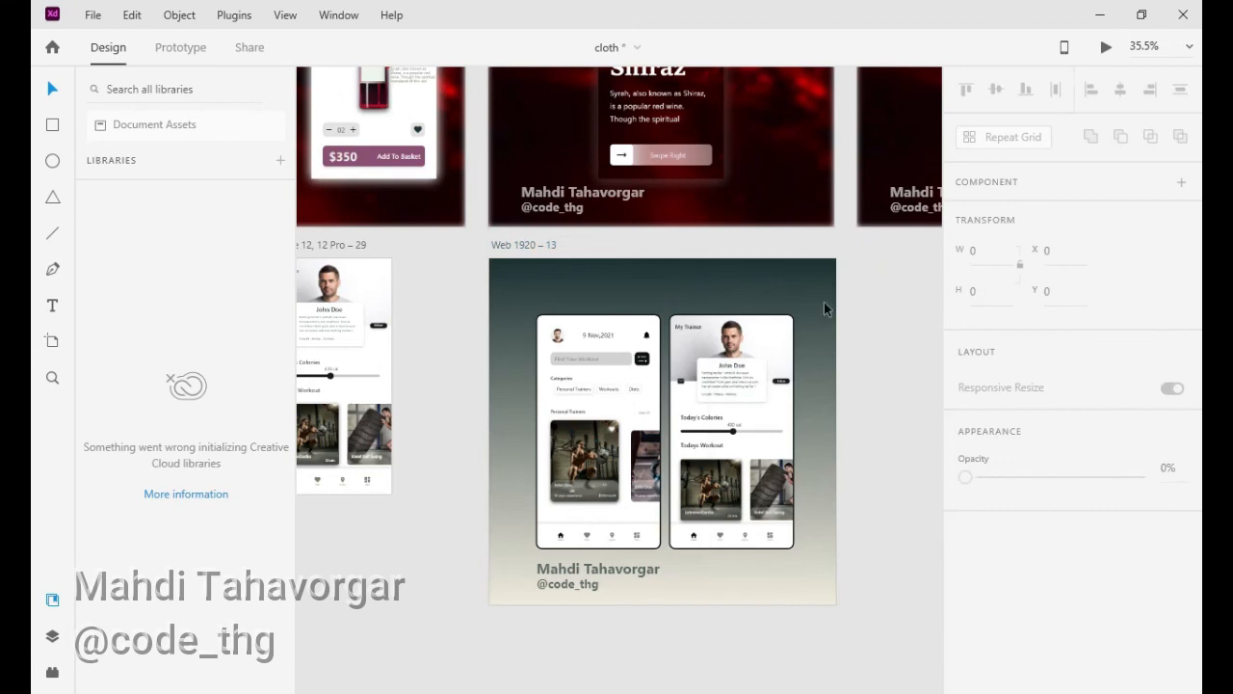
Lighten the top colour of the Web 1920 – 13 artboard's gradient to a muted grey-green, keeping the cream at the bottom.
double_click(819, 291)
click(997, 602)
click(864, 349)
scroll(661, 523, down, 3)
scroll(572, 499, right, 1)
drag(571, 368, 571, 259)
drag(571, 573, 567, 572)
drag(938, 373, 938, 443)
click(634, 607)
scroll(559, 585, up, 4)
drag(560, 585, 592, 625)
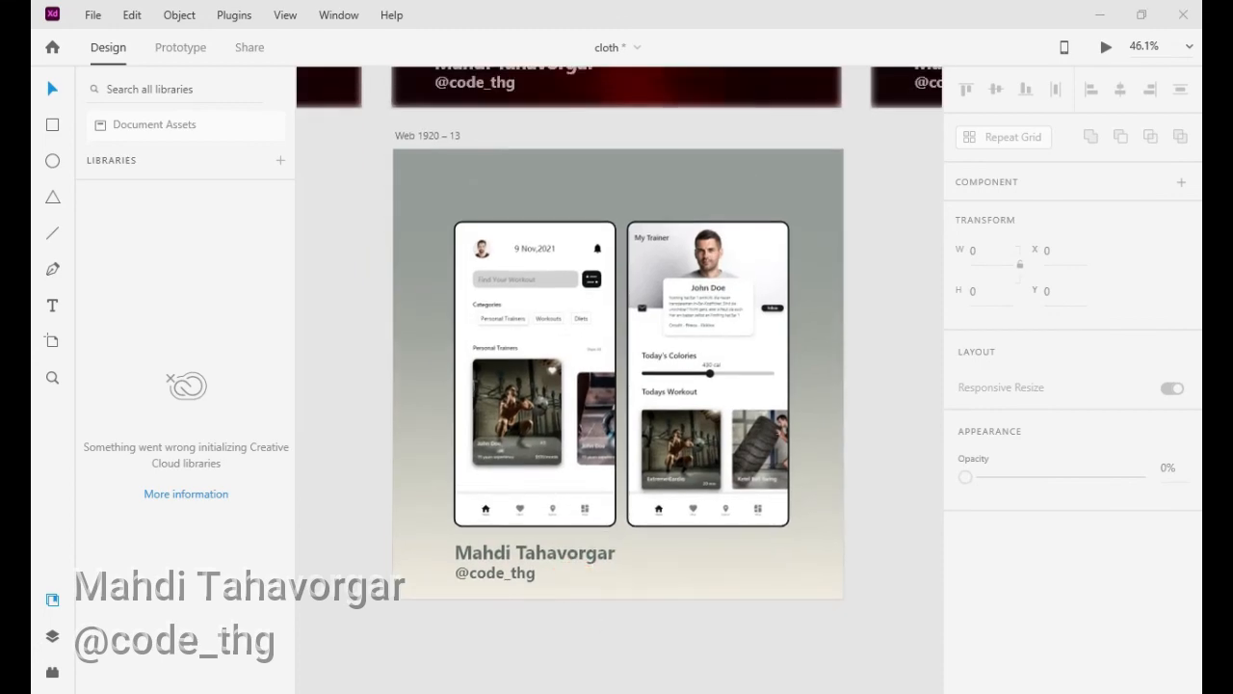
Select the Web 1920 – 13 artboard and switch to Prototype mode.
click(421, 135)
key(ctrl+Tab)
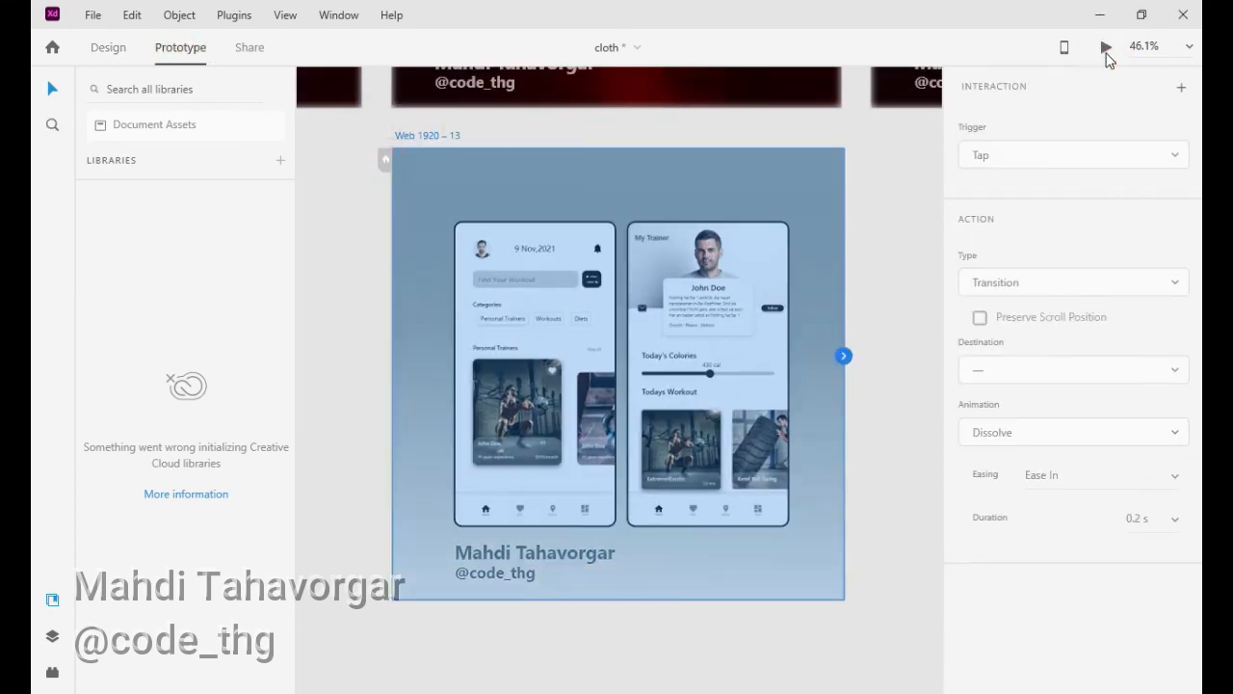